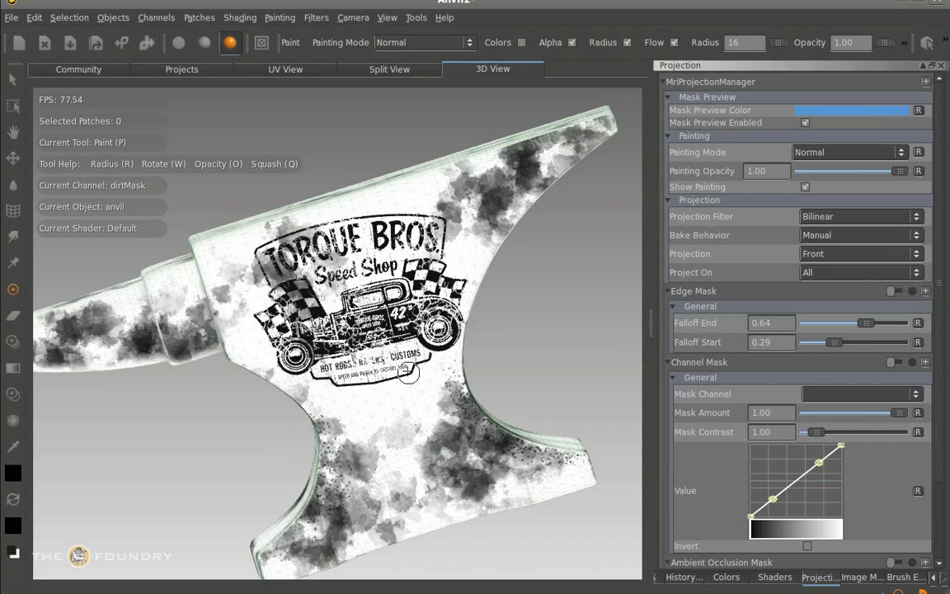
Orbit the anvil and compare its color channel with its dirtMask channel in the 3D view
left_click_drag(450, 329, 164, 313, "alt")
left_click_drag(393, 299, 330, 336, "alt")
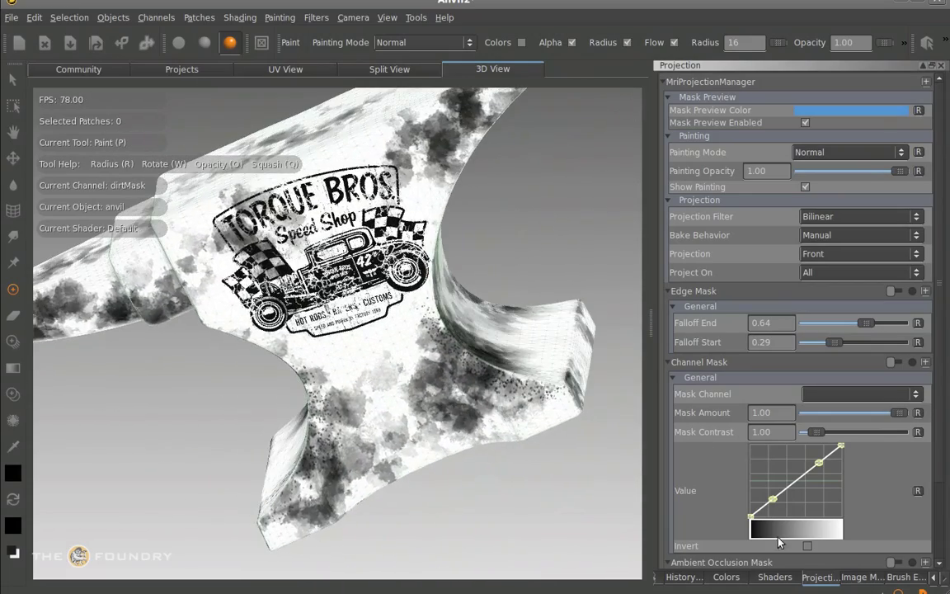
left_click(658, 578)
left_click(656, 579)
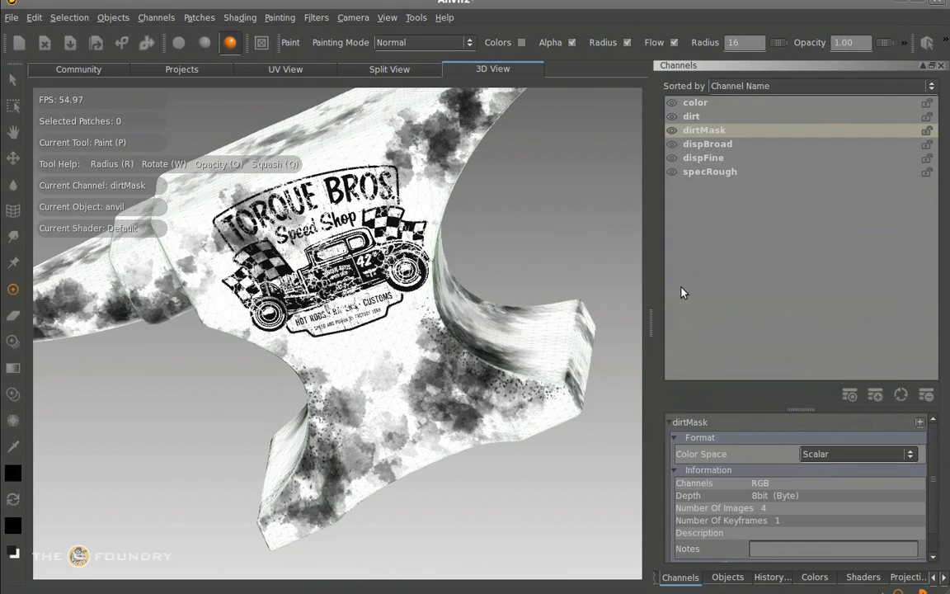
left_click(697, 104)
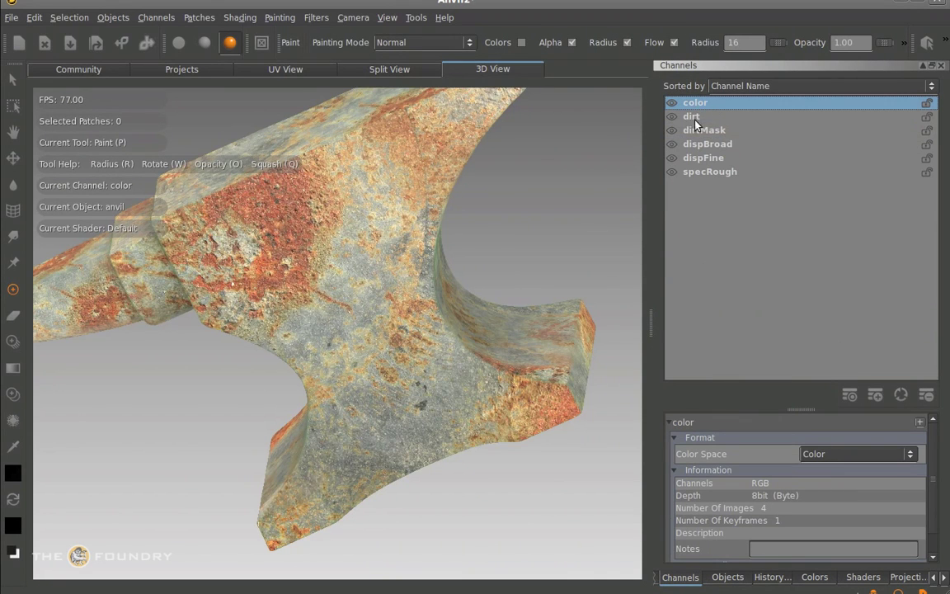
left_click(708, 130)
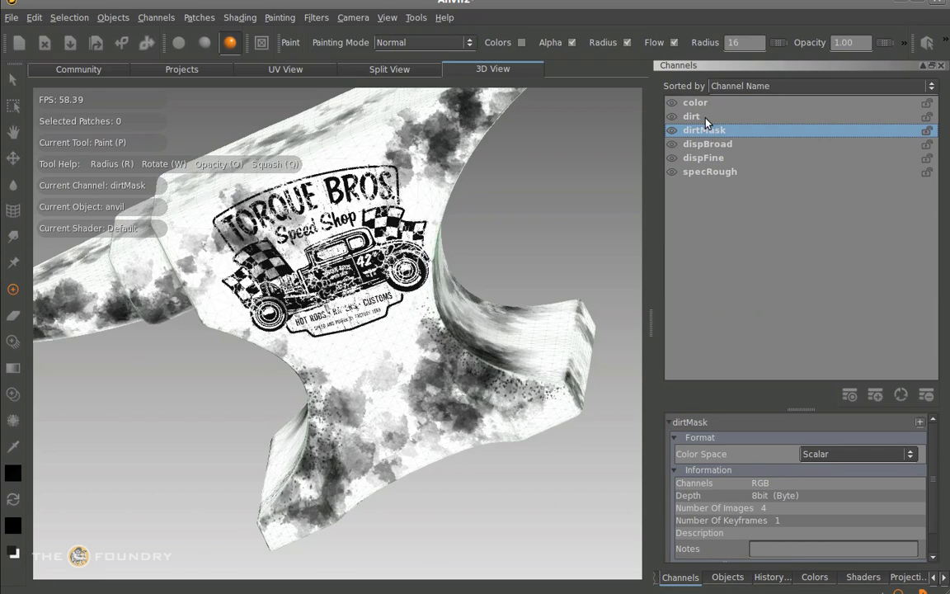
Rename the anvil's dirt channel as dirtColour
left_click(707, 117)
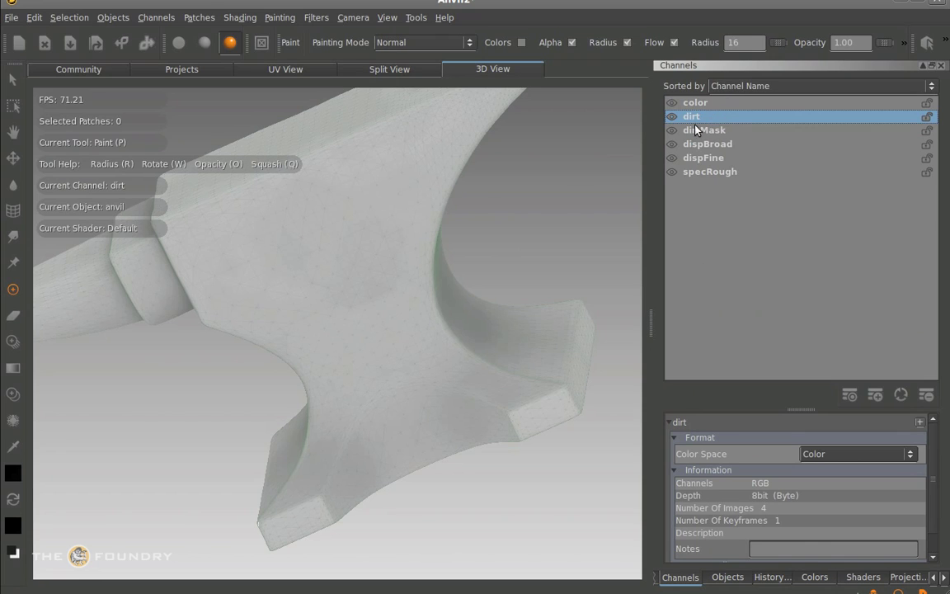
double_click(707, 118)
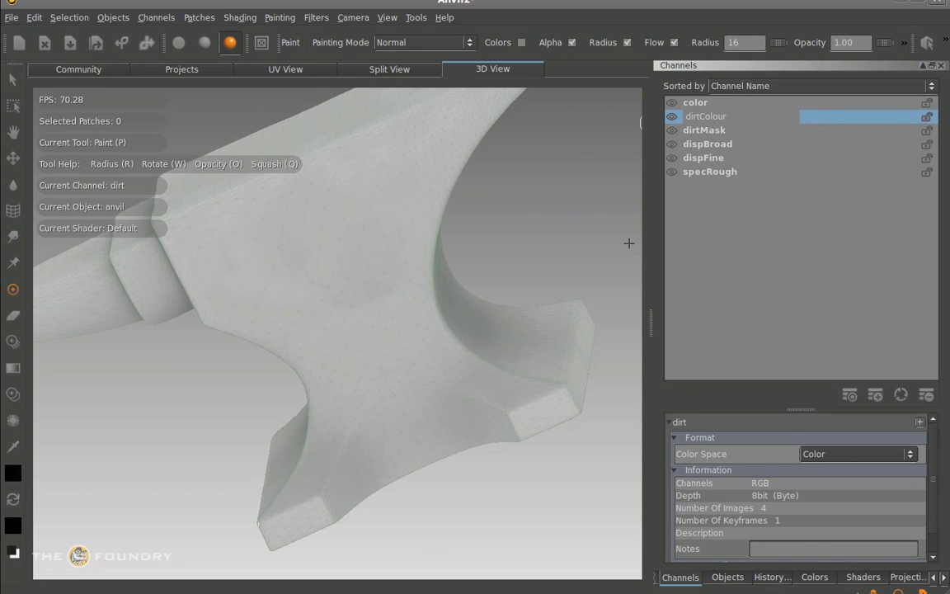
key("Return")
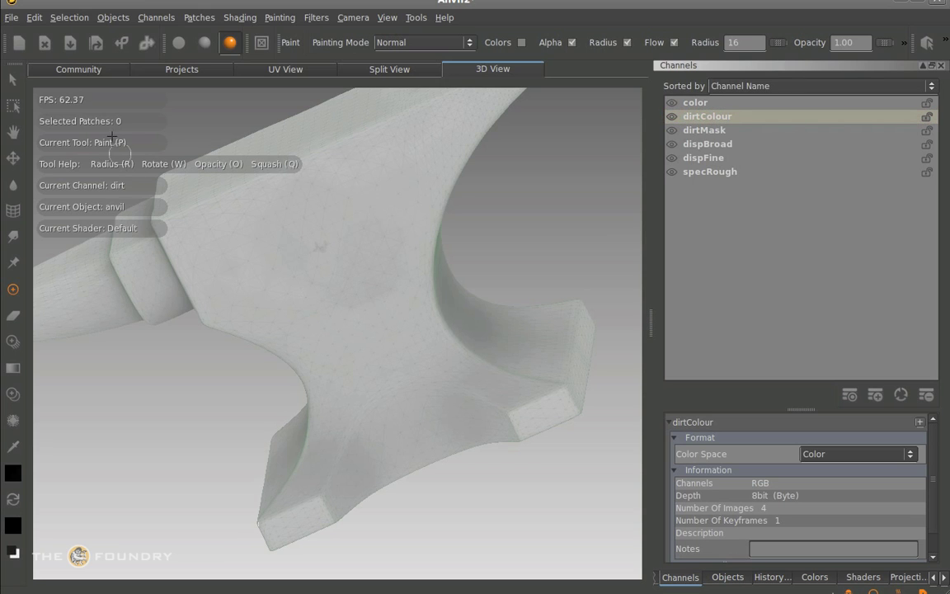
Set the foreground paint color to a dark muted green with RGB 0.183, 0.203, 0.166
left_click(263, 39)
middle_click_drag(441, 347, 500, 369, "alt")
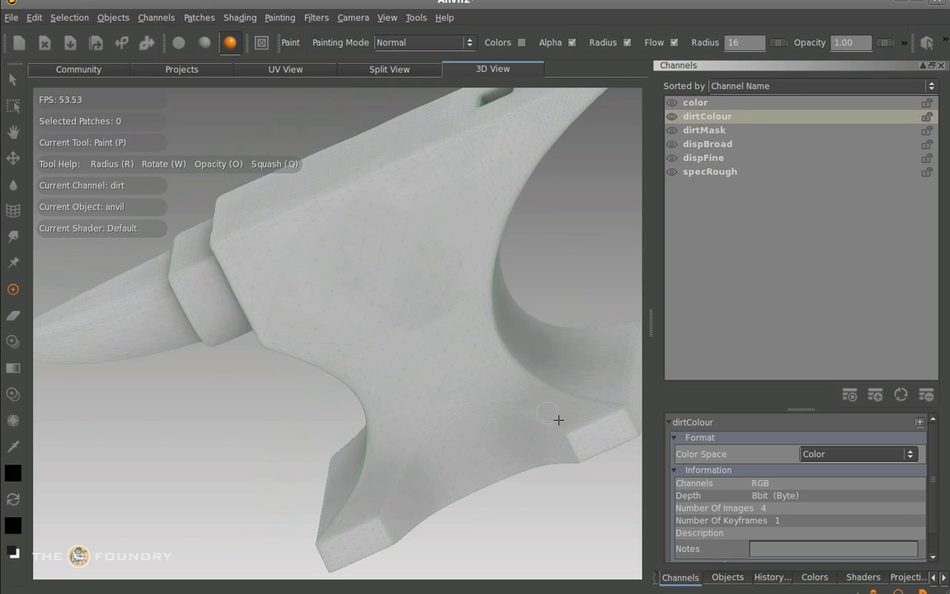
left_click(814, 576)
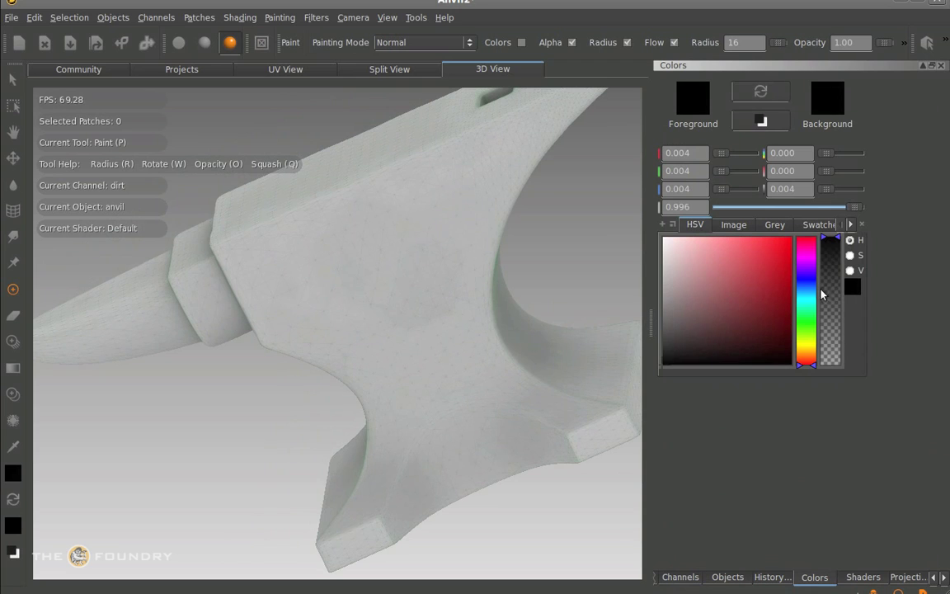
left_click_drag(815, 368, 814, 332)
left_click_drag(700, 324, 706, 334)
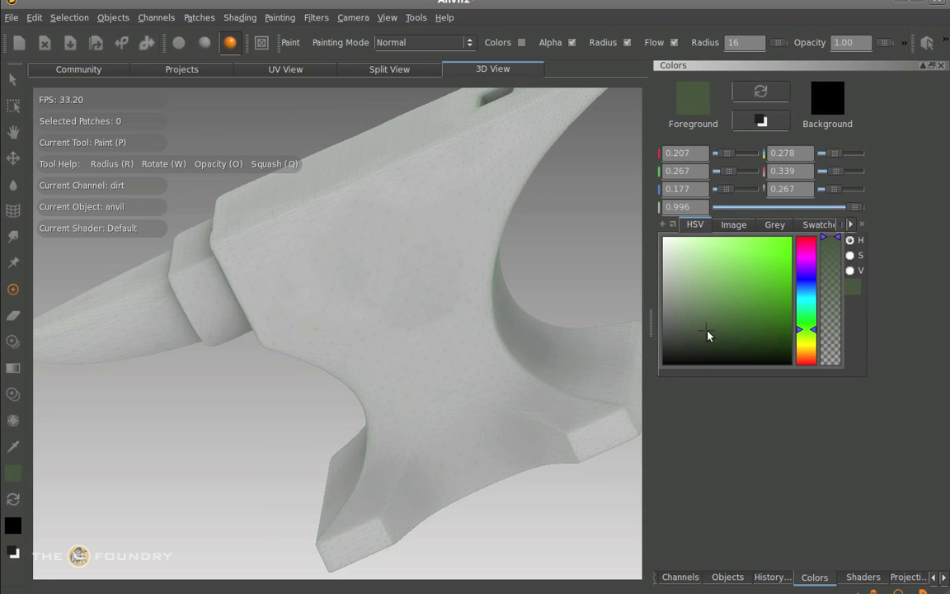
left_click(815, 347)
left_click_drag(815, 347, 814, 351)
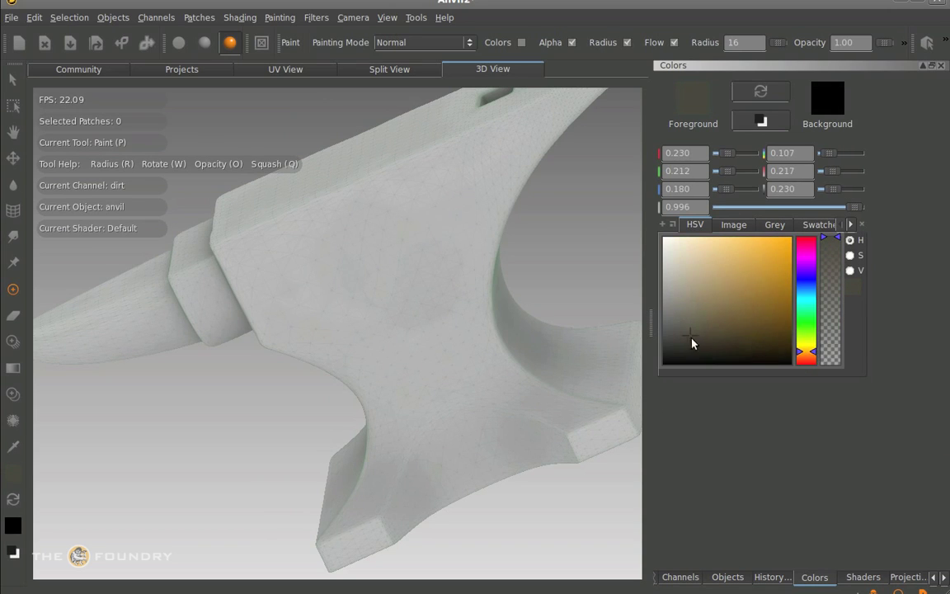
left_click(694, 338)
left_click_drag(707, 286, 668, 339)
left_click_drag(806, 353, 815, 336)
left_click_drag(678, 338, 689, 344)
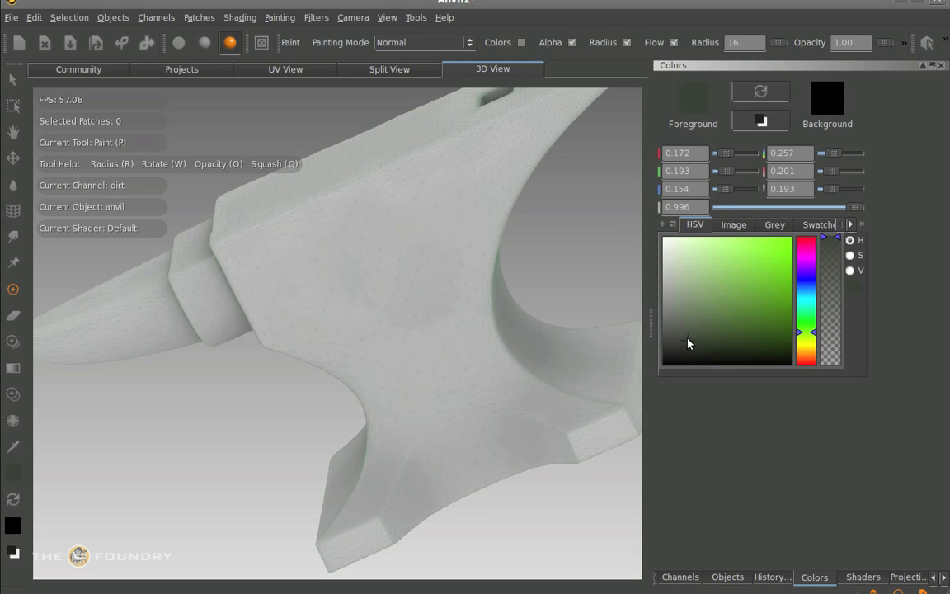
left_click_drag(690, 344, 692, 345)
Select the patch on the anvil's large side face in 3D and show it among all patches in the UV layout
left_click(13, 80)
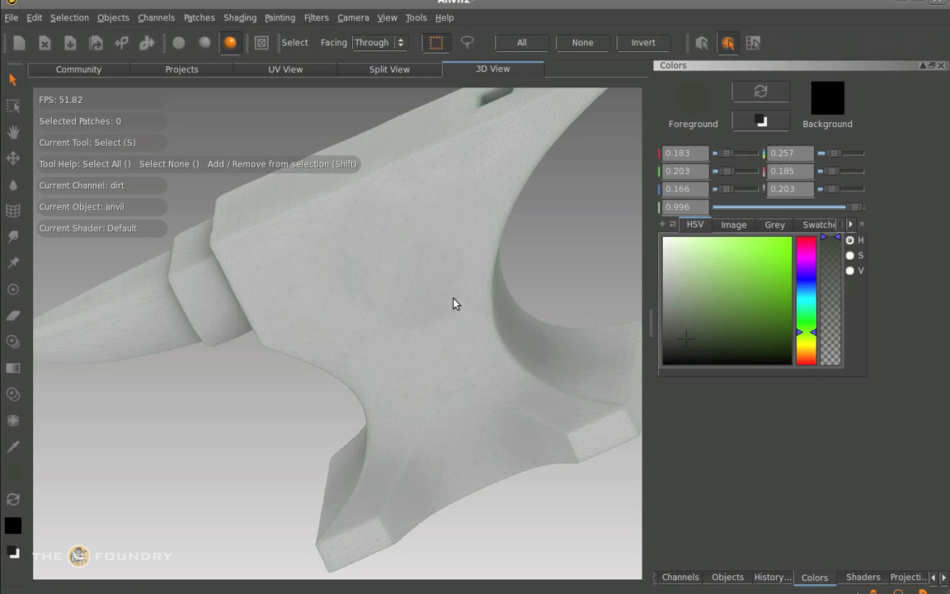
left_click(449, 344)
middle_click_drag(470, 295, 508, 334, "alt")
right_click_drag(508, 335, 381, 373, "alt")
left_click_drag(404, 379, 500, 329, "alt")
left_click(286, 70)
scroll(406, 350, "down", 6)
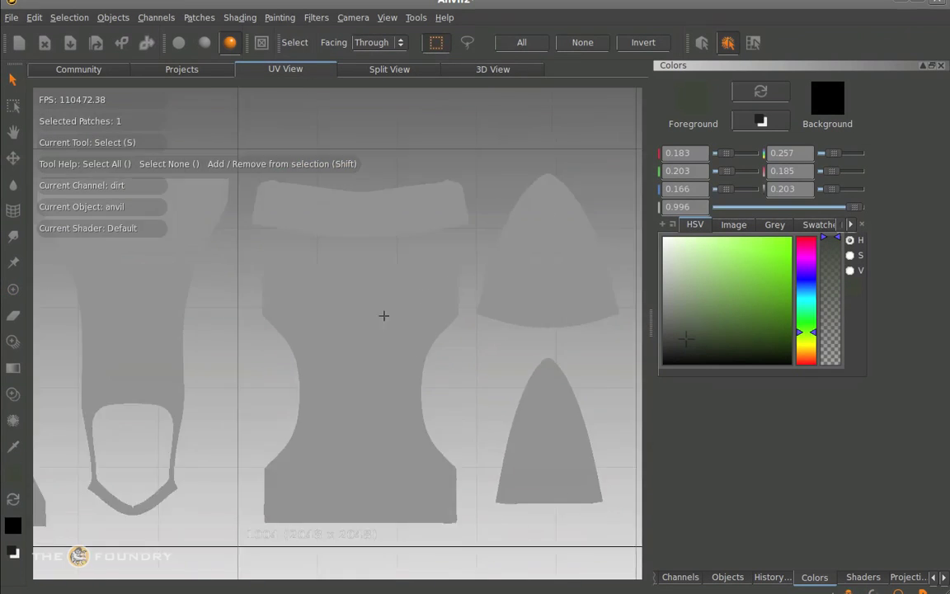
scroll(416, 373, "down", 2)
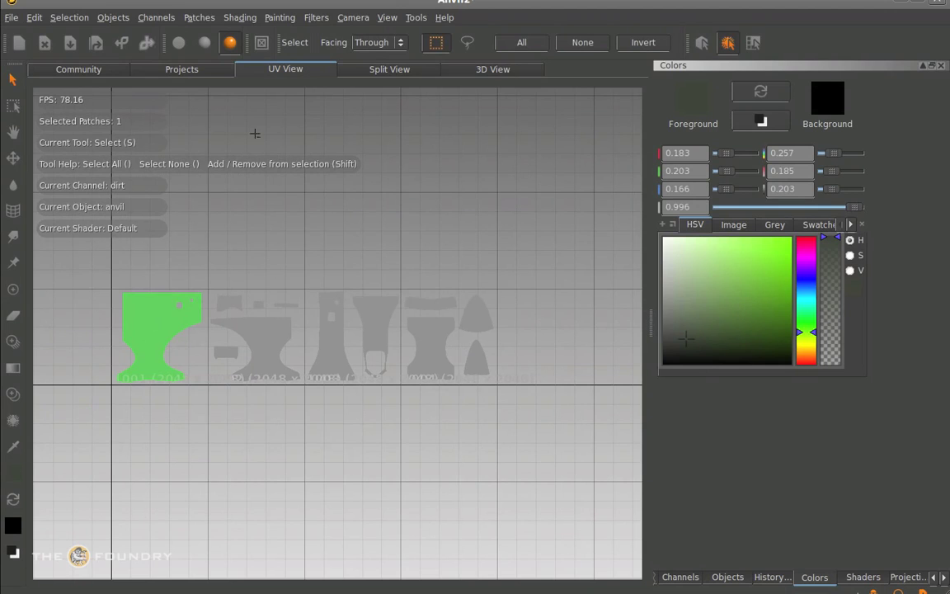
Select two UV patches with the lasso, and use the marquee to select all four patches
left_click(468, 45)
mouse_move(101, 423)
left_mouse_down()
mouse_move(159, 387)
mouse_move(137, 260)
mouse_move(161, 397)
mouse_move(168, 374)
left_mouse_up()
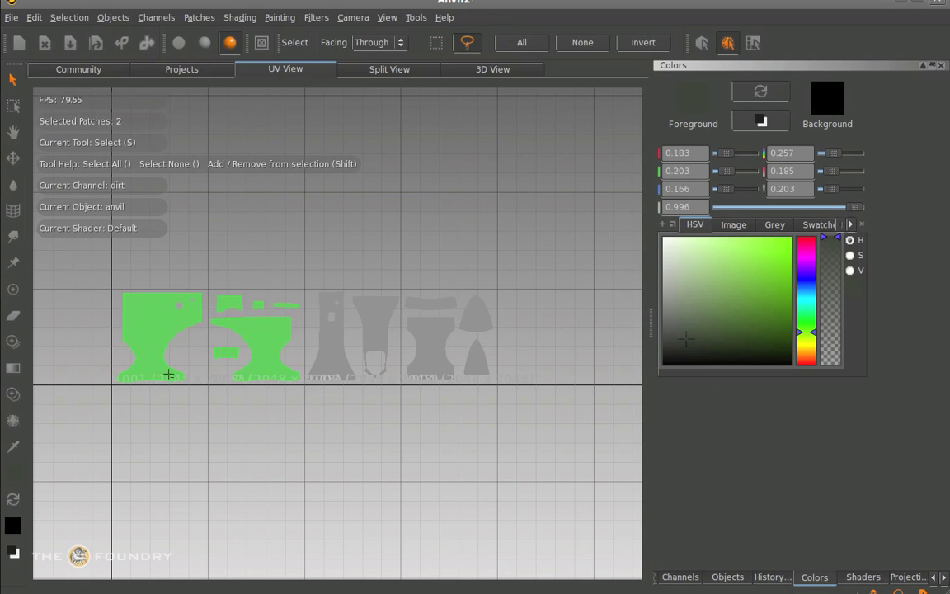
left_click(436, 42)
left_click_drag(85, 272, 247, 387)
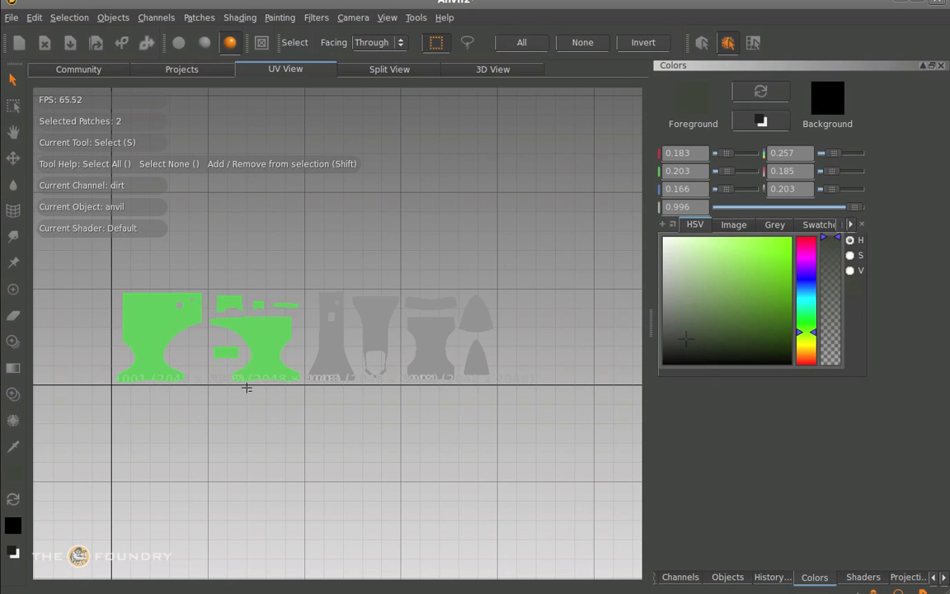
left_click_drag(81, 238, 529, 333)
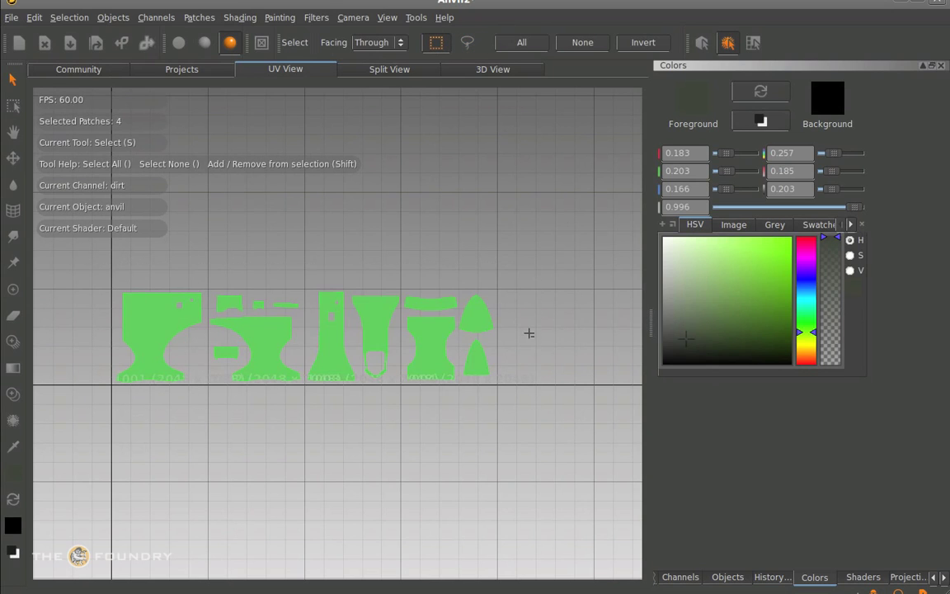
Change the selection mode from object to face and marquee-select a rectangular block of faces on the first shell of patch 1003
left_click(701, 43)
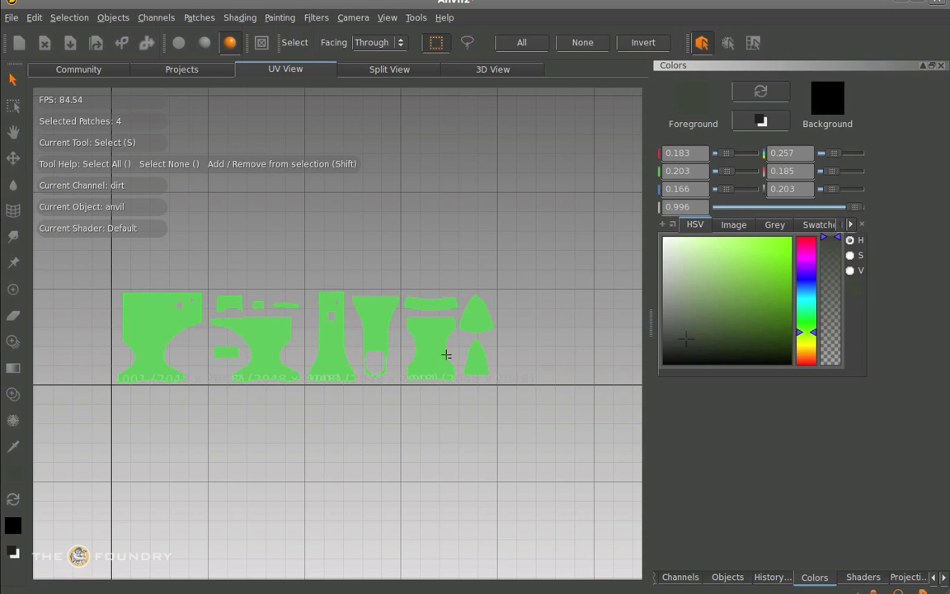
left_click(752, 44)
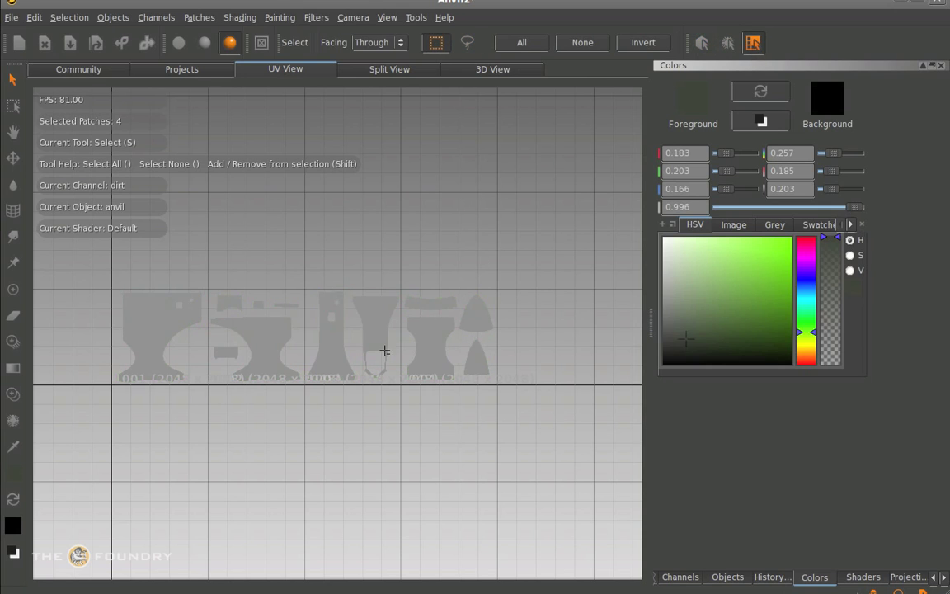
left_click_drag(333, 359, 363, 341)
right_click_drag(342, 348, 552, 144, "alt")
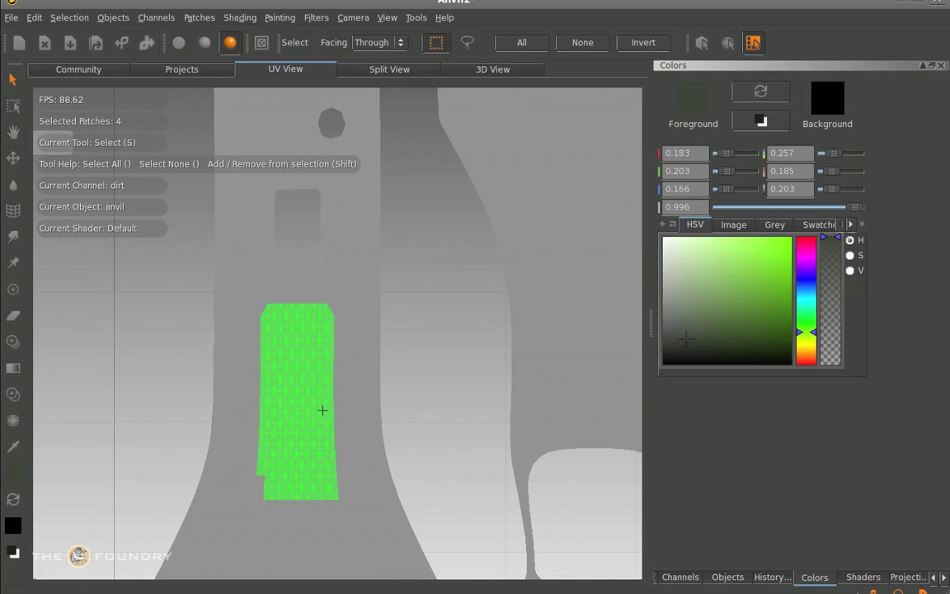
Lasso an irregular group of faces in the upper part of the second shell of patch 1003
left_click(468, 43)
middle_click_drag(481, 314, 340, 363, "alt")
mouse_move(448, 361)
left_mouse_down()
mouse_move(397, 316)
mouse_move(515, 279)
mouse_move(434, 372)
left_mouse_up()
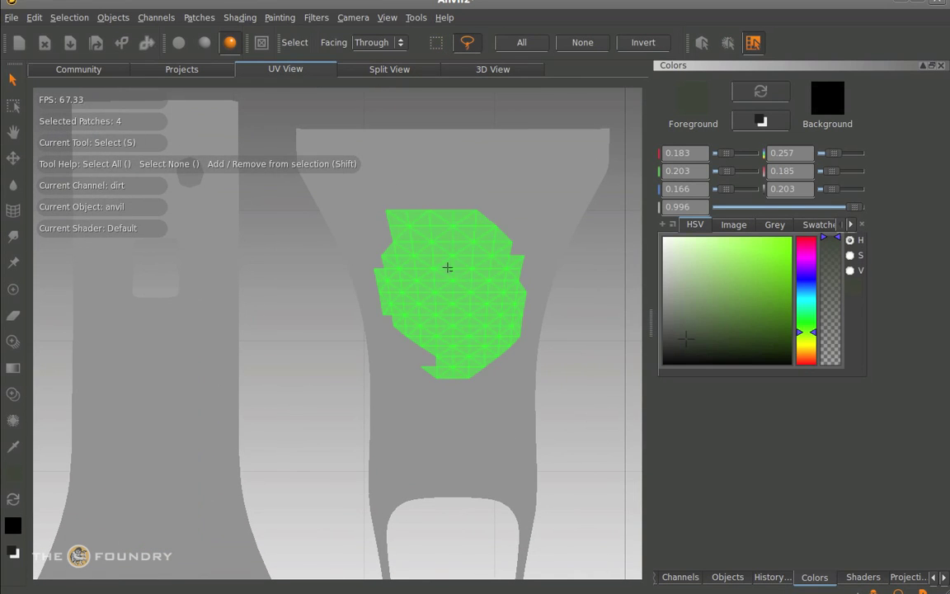
Try painting strokes across the selected faces and slightly past their border, and undo them
key("p")
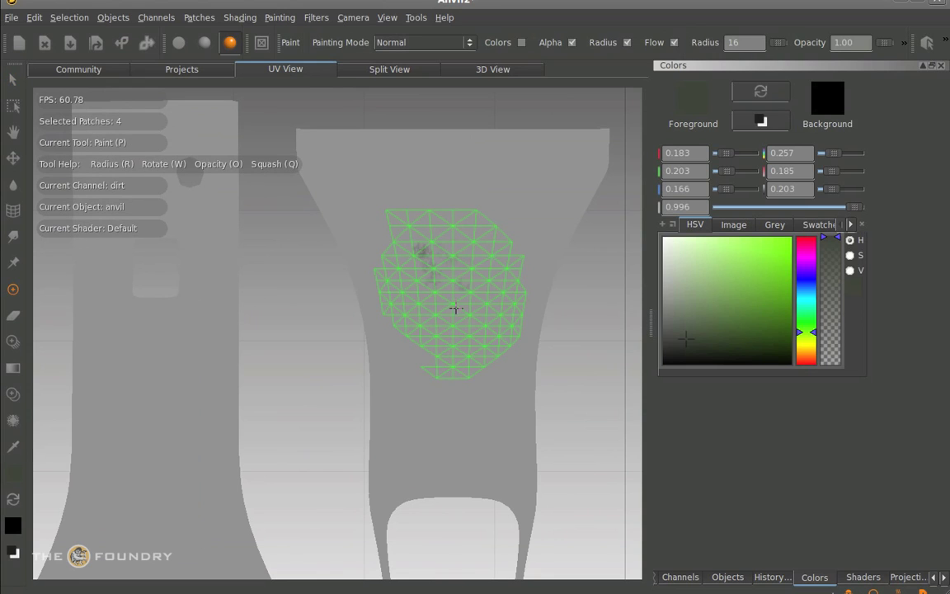
left_click(495, 215)
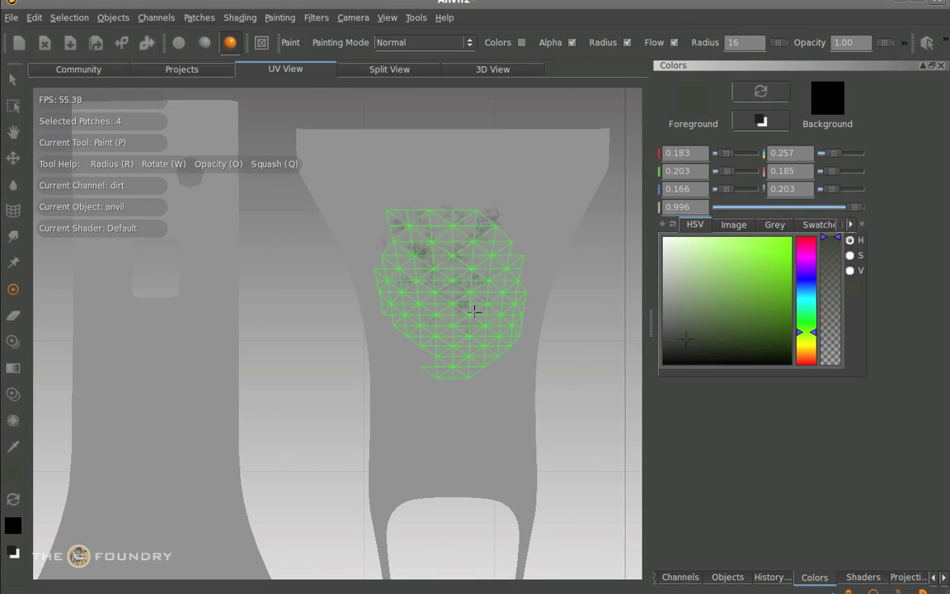
key("ctrl+z")
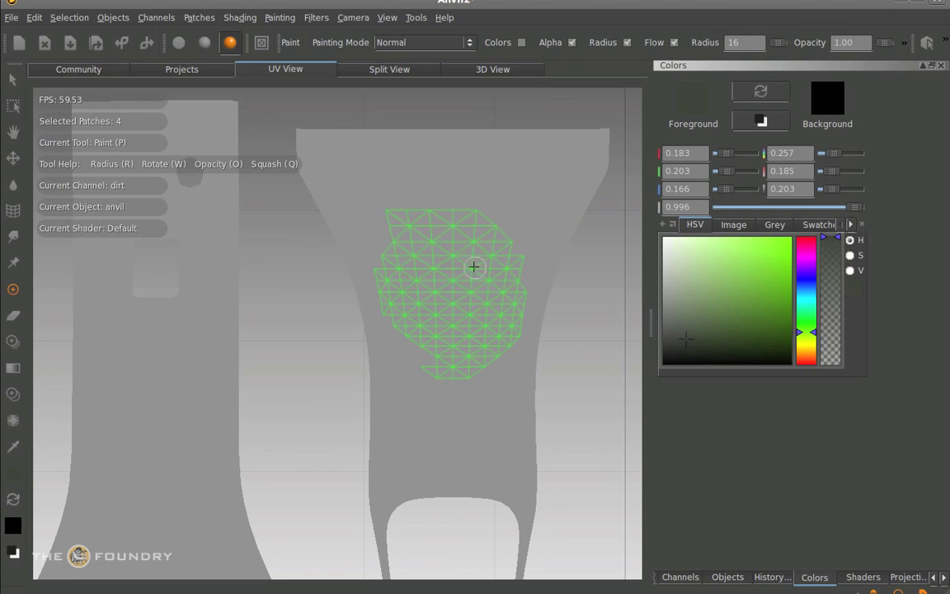
Hide all unselected faces and paint strokes over the lassoed faces that remain
right_click(440, 266)
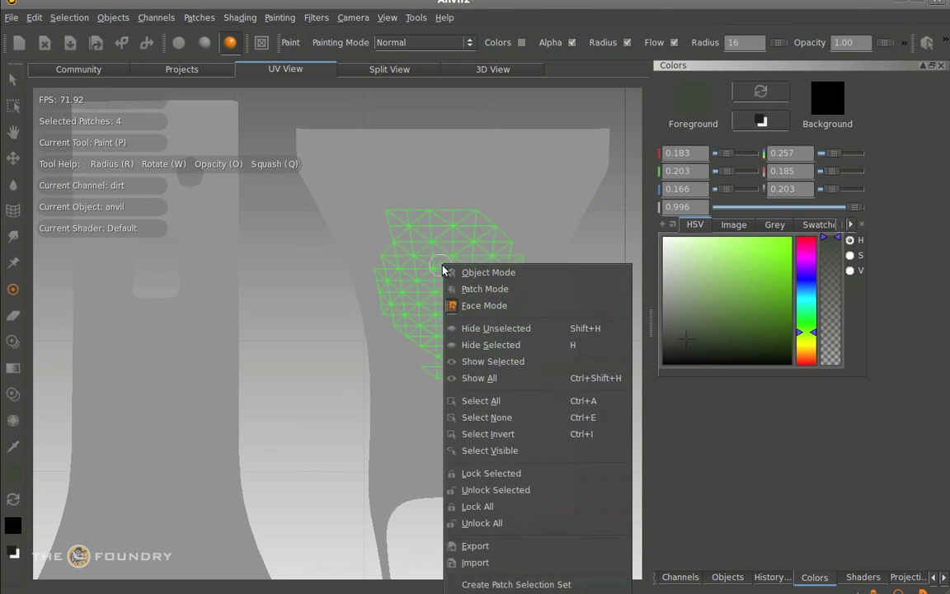
left_click(505, 329)
left_click_drag(427, 198, 449, 257)
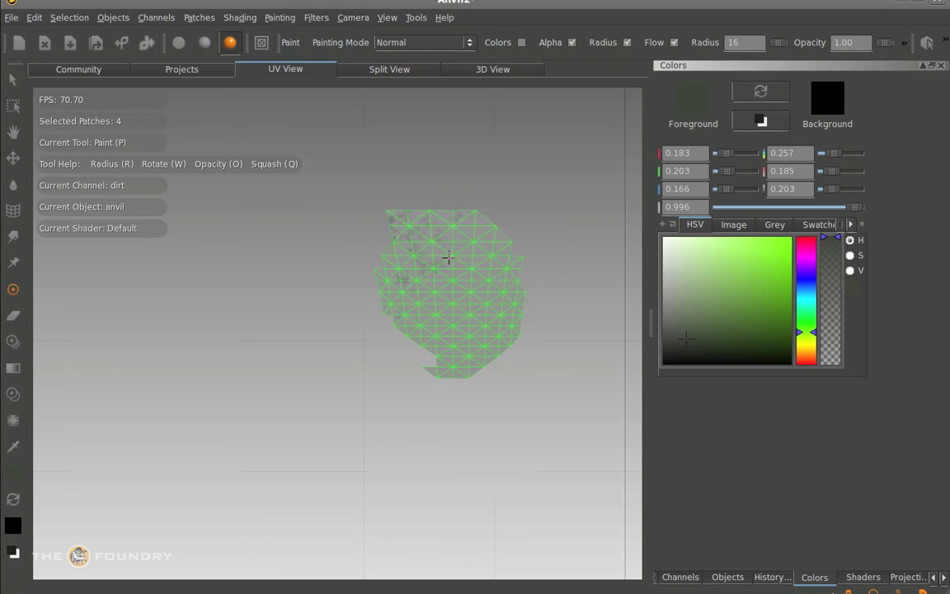
mouse_move(459, 361)
left_mouse_down()
mouse_move(445, 356)
mouse_move(468, 282)
mouse_move(403, 300)
mouse_move(490, 300)
left_mouse_up()
Pick the Hard50 brush from the Basic Brushes shelf and fill the isolated faces with solid dark green
key("j")
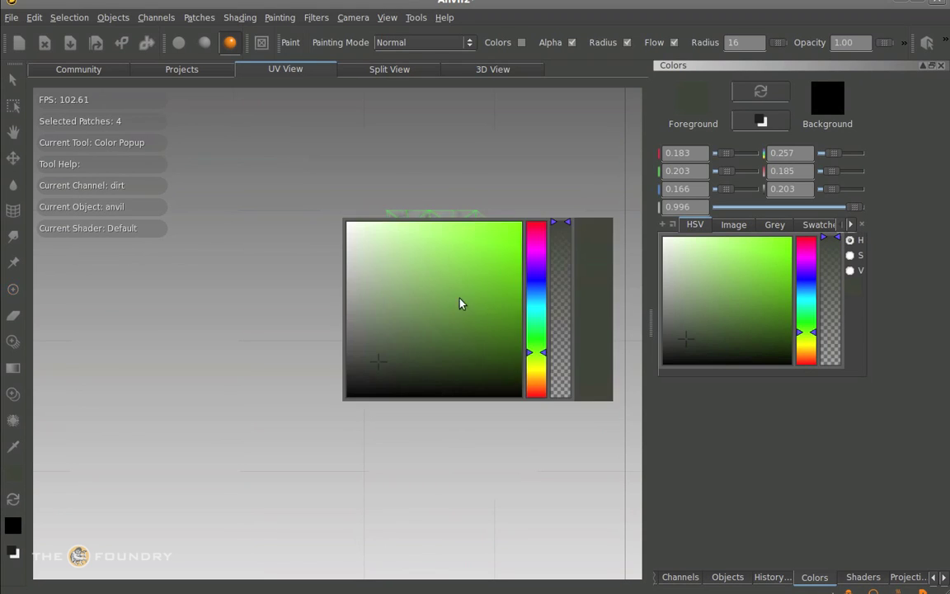
key("k")
key("l")
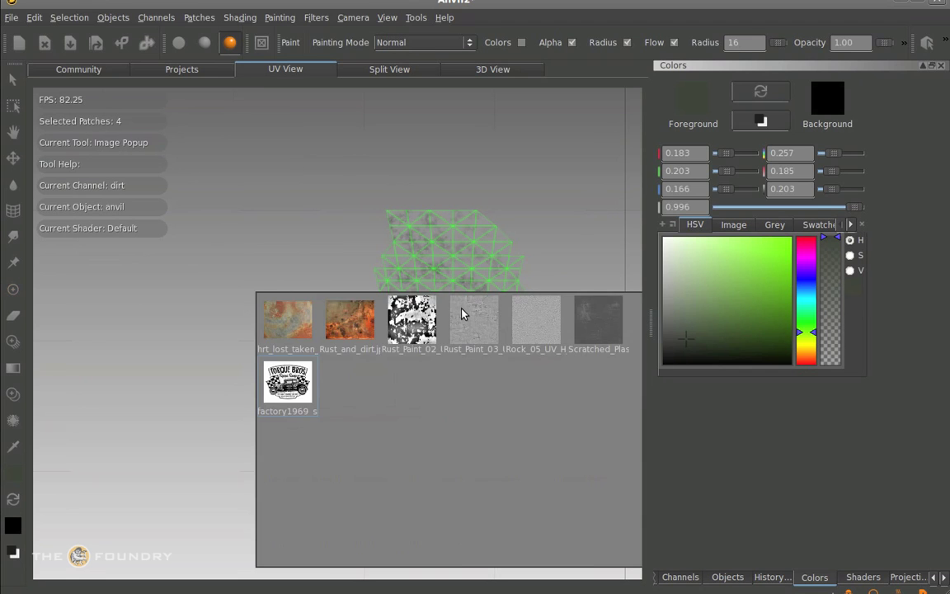
key("k")
left_click(394, 308)
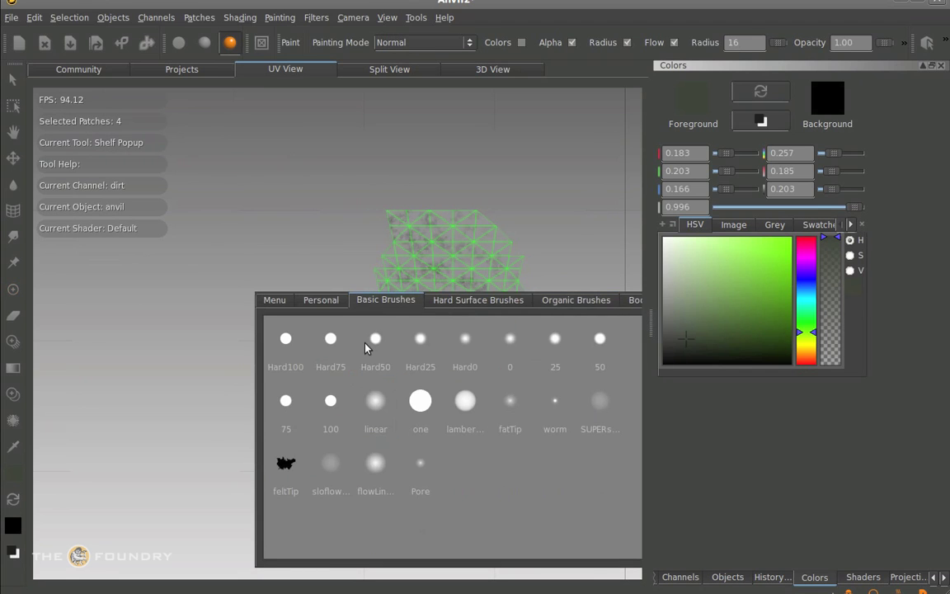
left_click(371, 345)
mouse_move(413, 282)
left_mouse_down()
mouse_move(447, 245)
mouse_move(425, 208)
mouse_move(363, 280)
mouse_move(536, 293)
left_mouse_up()
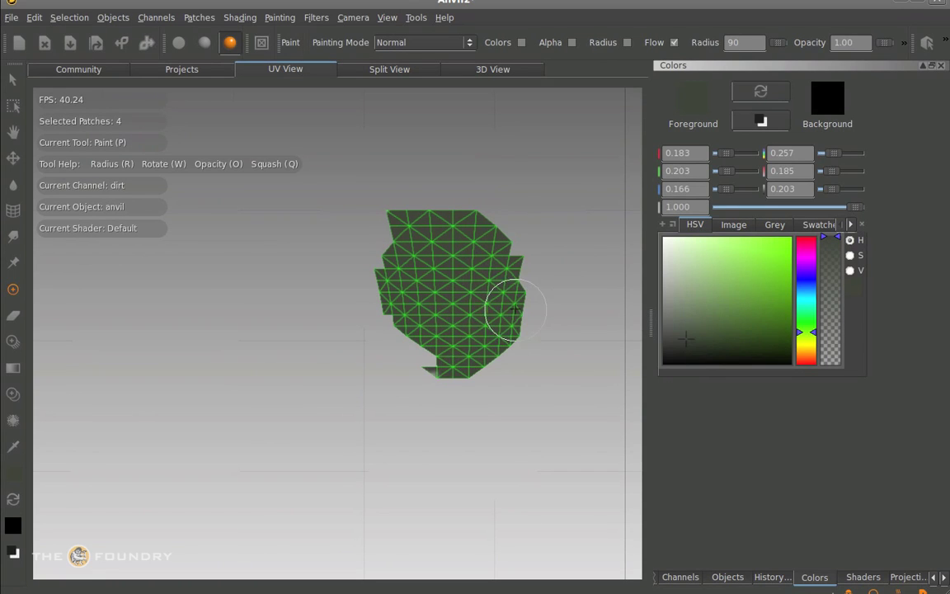
Show all hidden faces, keeping the dark green paint only on the isolated ones, and return to the Select tool
right_click(432, 159)
left_click(479, 275)
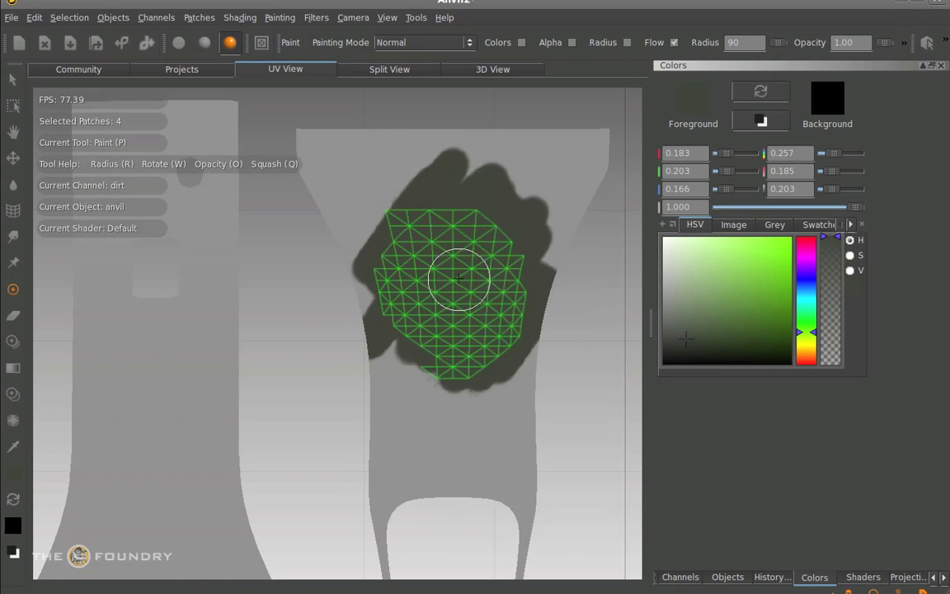
left_click(256, 44)
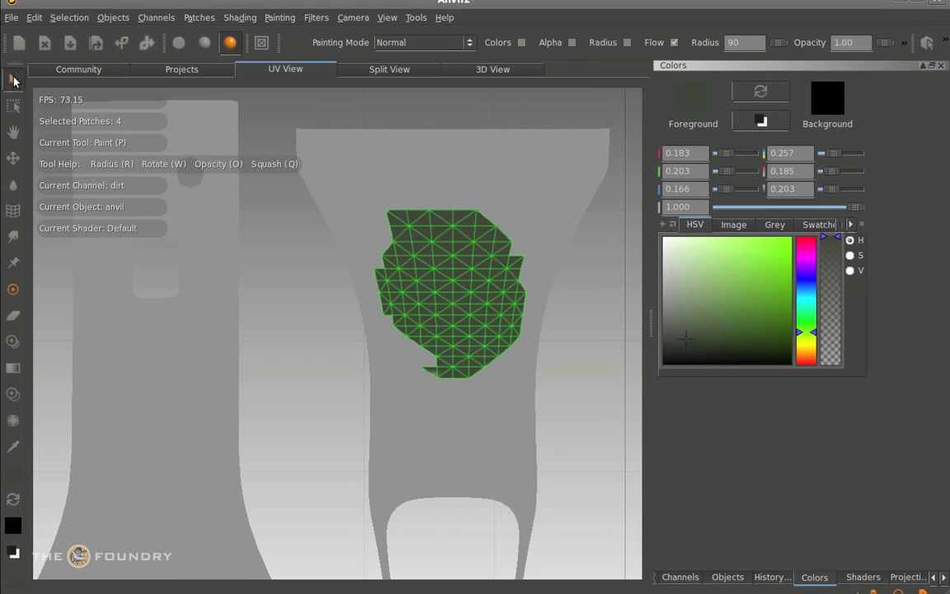
left_click(13, 79)
scroll(472, 361, "down", 4)
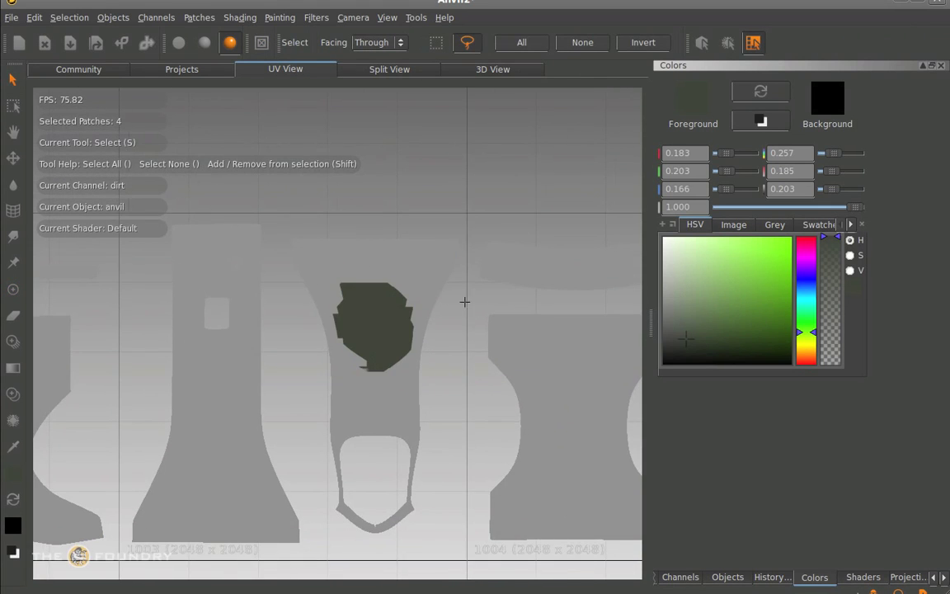
scroll(411, 321, "down", 3)
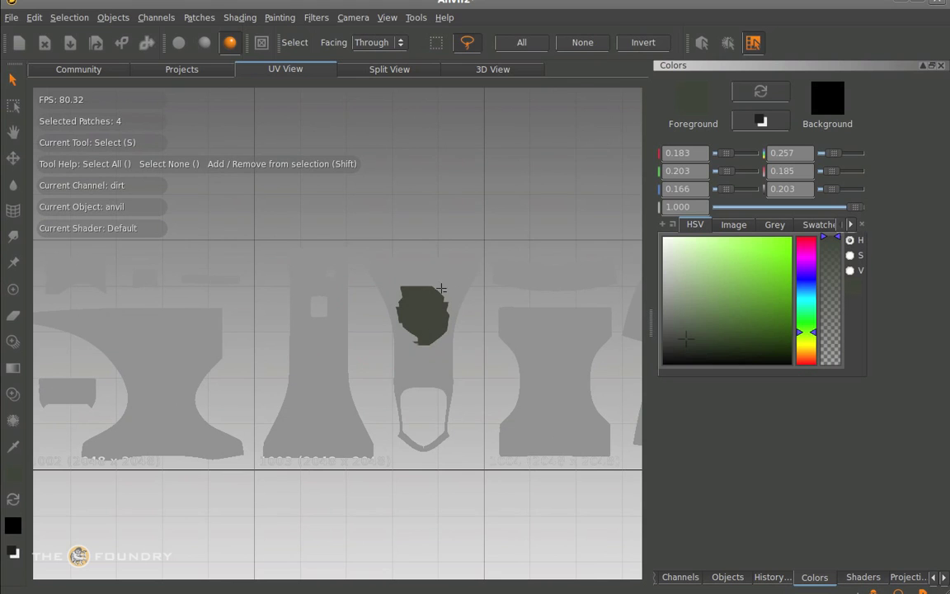
Hide the unselected faces again and clear the dark green paint from the isolated faces
scroll(426, 307, "up", 6)
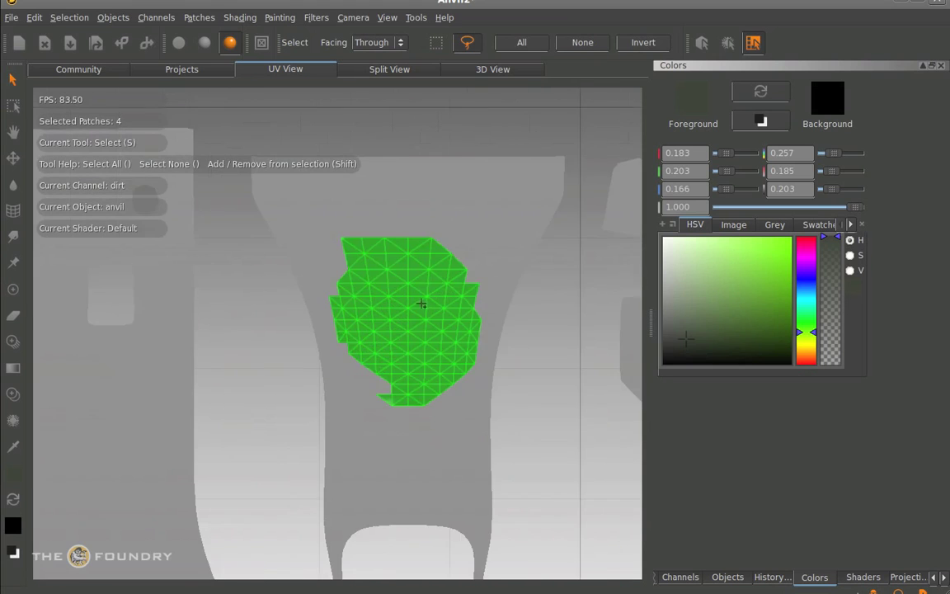
key("shift+h")
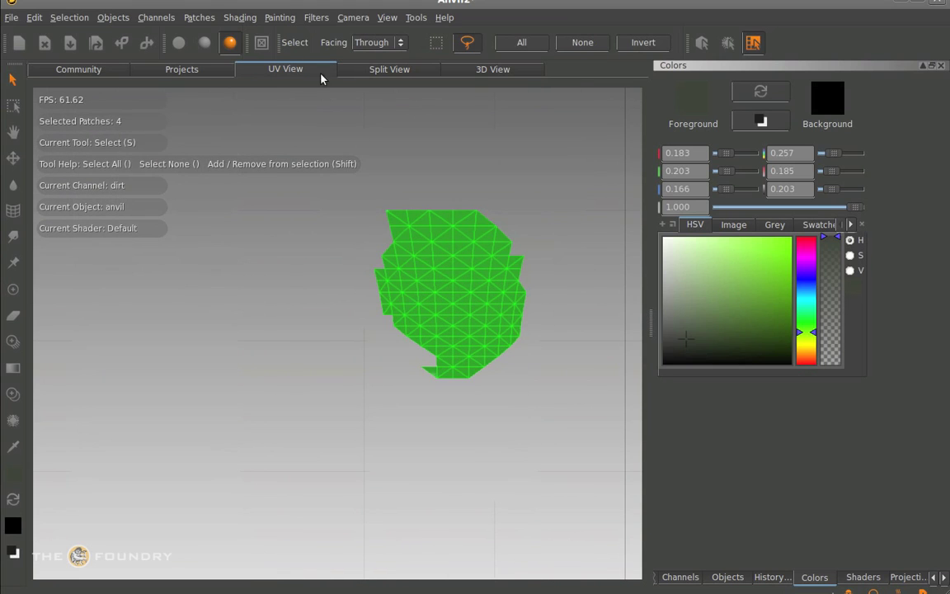
left_click(262, 46)
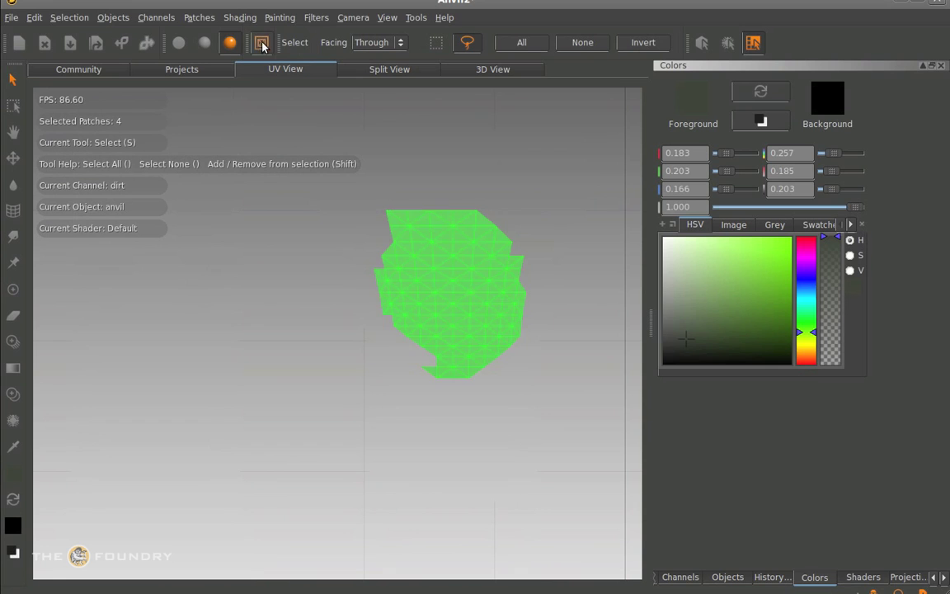
Show all hidden geometry in the UV view and deselect the faces
right_click(474, 131)
left_click(519, 250)
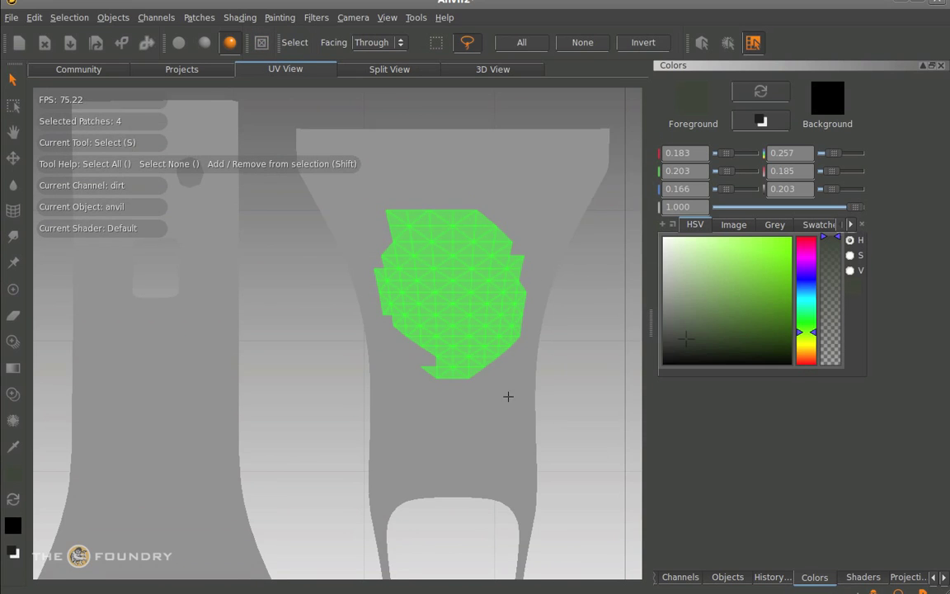
middle_click_drag(499, 329, 511, 371, "alt")
left_click(602, 369)
middle_click_drag(583, 308, 560, 304, "alt")
right_click_drag(560, 304, 471, 381, "alt")
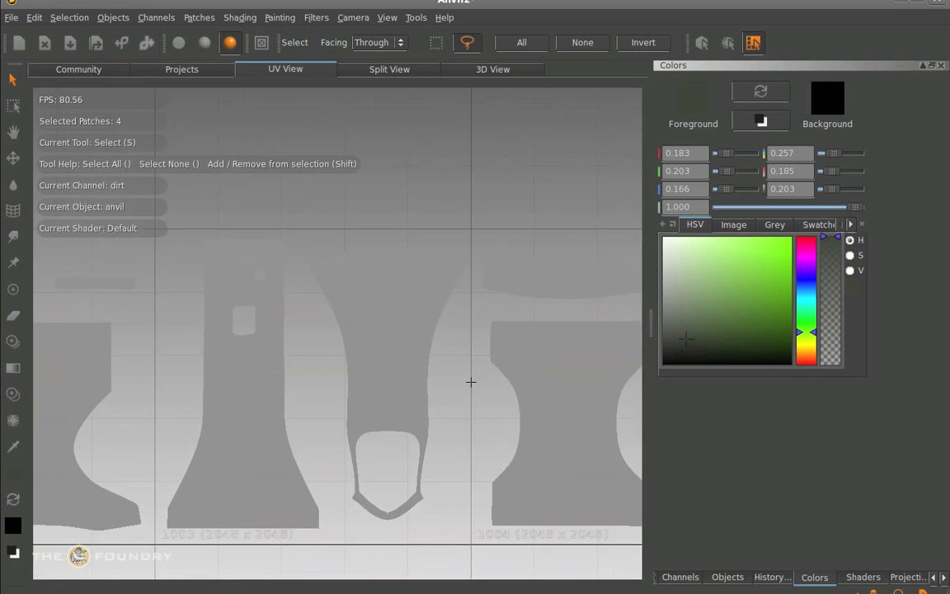
Select the entire anvil in object mode with rectangular selection and fill its patches with the dark green foreground color
scroll(470, 381, "down", 5)
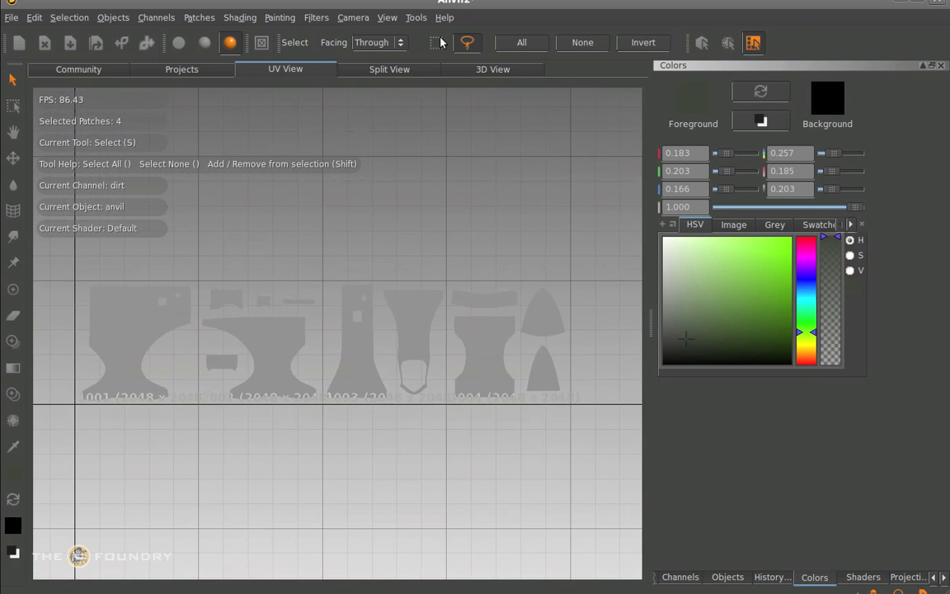
left_click(436, 42)
left_click(521, 42)
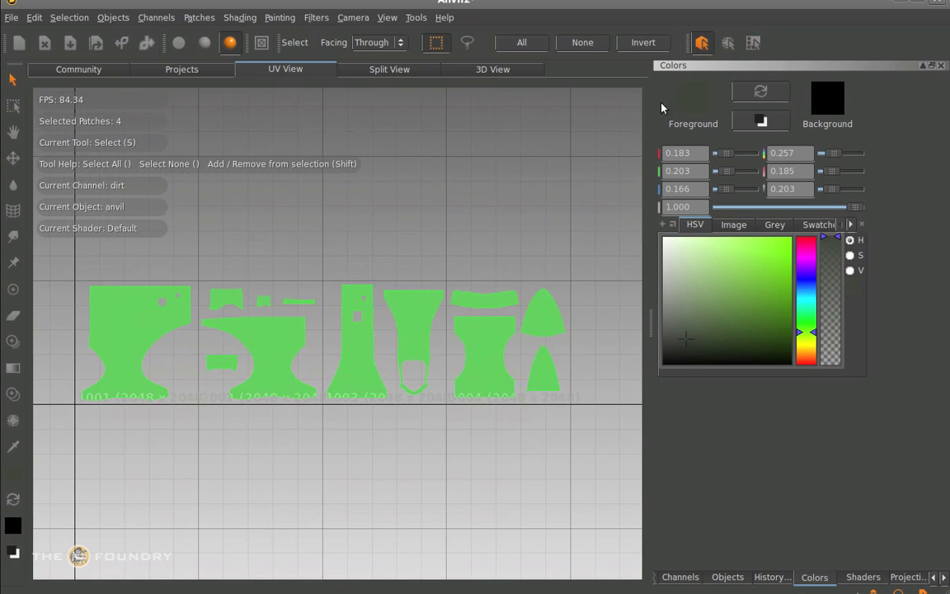
right_click(130, 300)
left_click(208, 157)
right_click(238, 131)
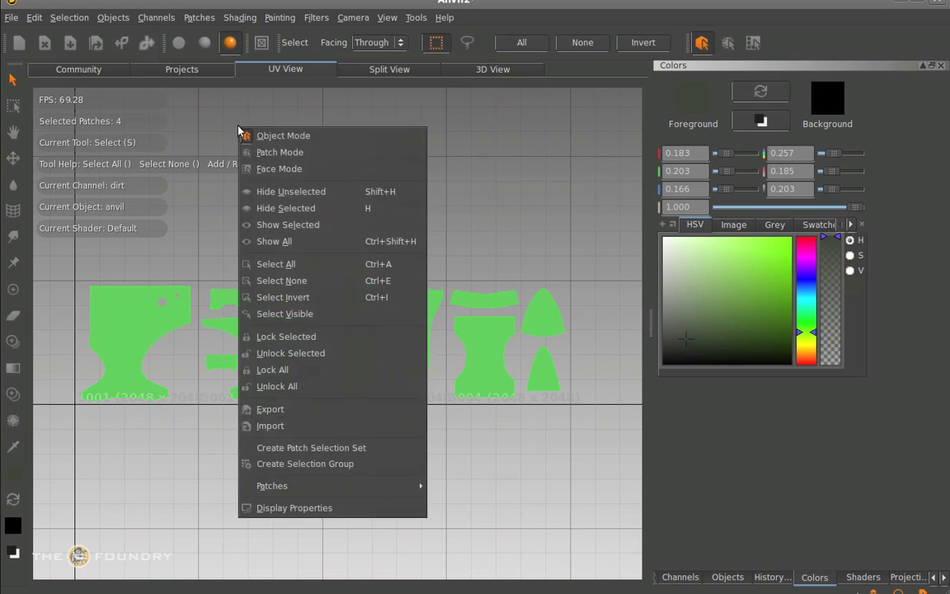
mouse_move(405, 485)
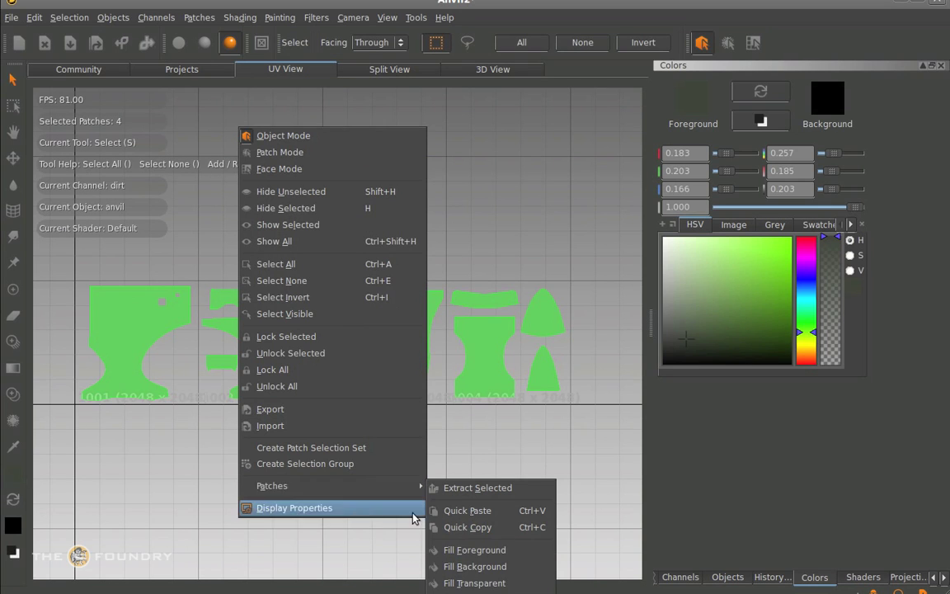
left_click(479, 549)
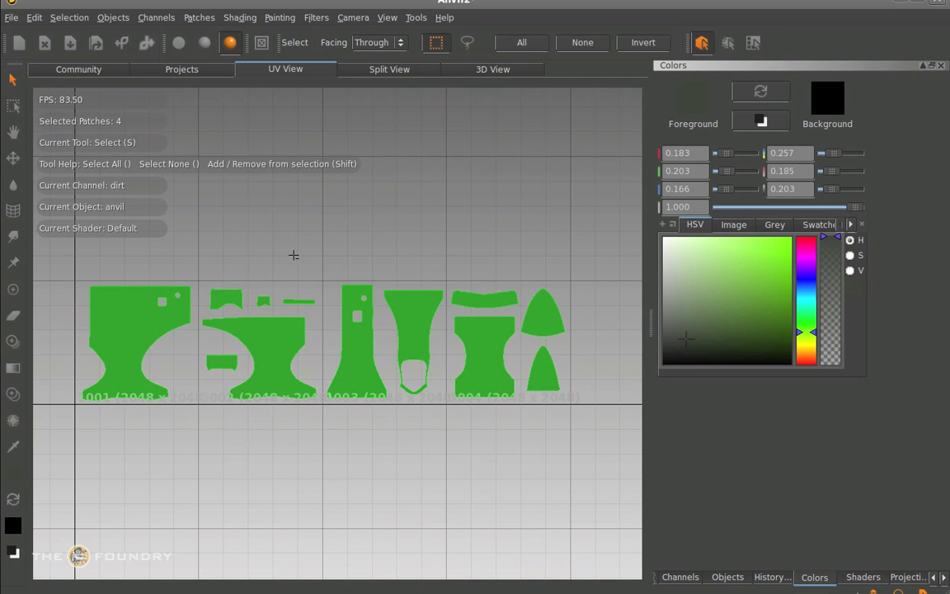
Activate the Paint tool and inspect the filled anvil in the 3D view
left_click(13, 289)
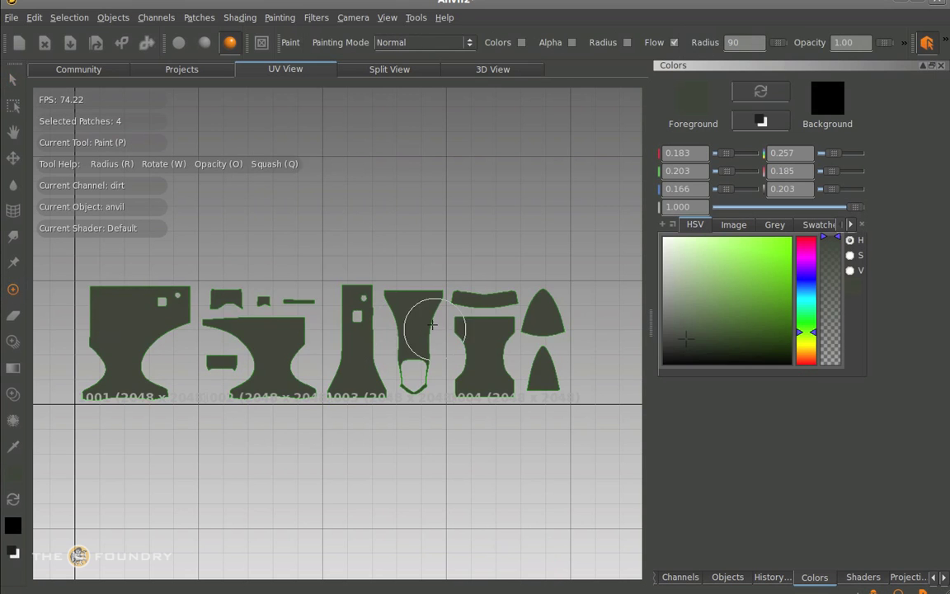
left_click(486, 70)
left_click_drag(399, 410, 360, 356, "alt")
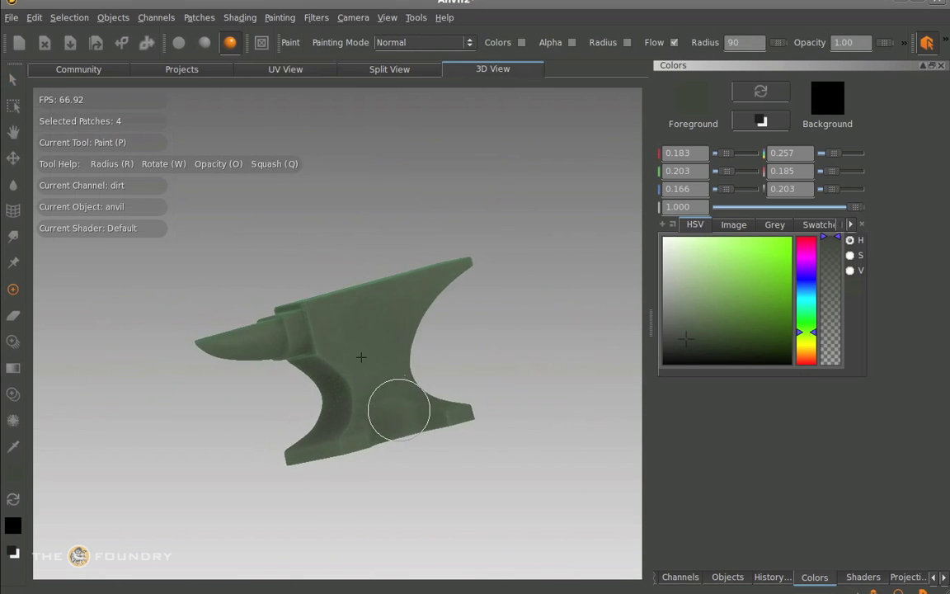
middle_click_drag(428, 358, 354, 337, "alt")
right_click_drag(354, 337, 424, 286, "alt")
left_click_drag(423, 286, 594, 400, "alt")
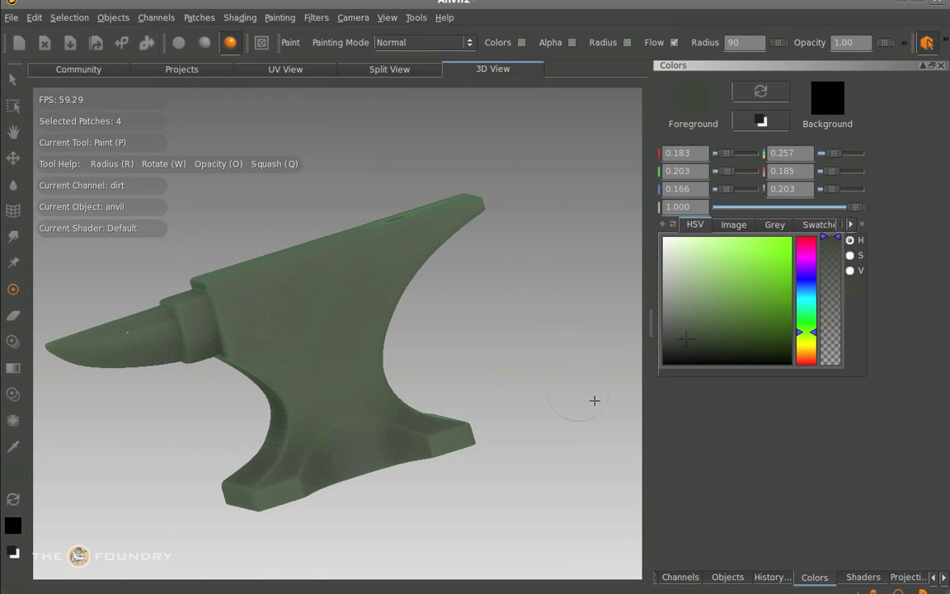
Review the dirtMask, dirtColour, dispBroad, color and specRough channels one by one on the 3D anvil
left_click(680, 577)
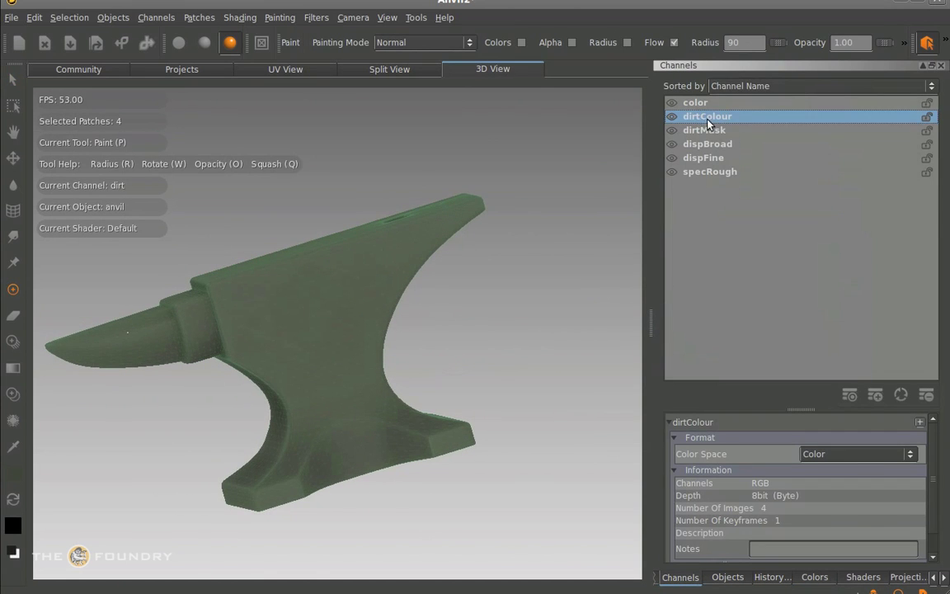
left_click(690, 131)
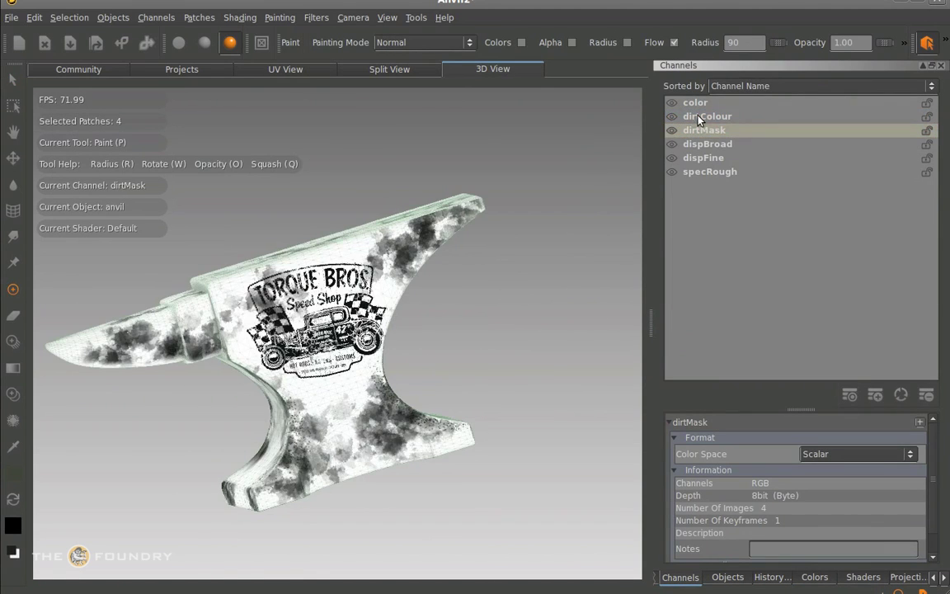
left_click(704, 116)
left_click(719, 145)
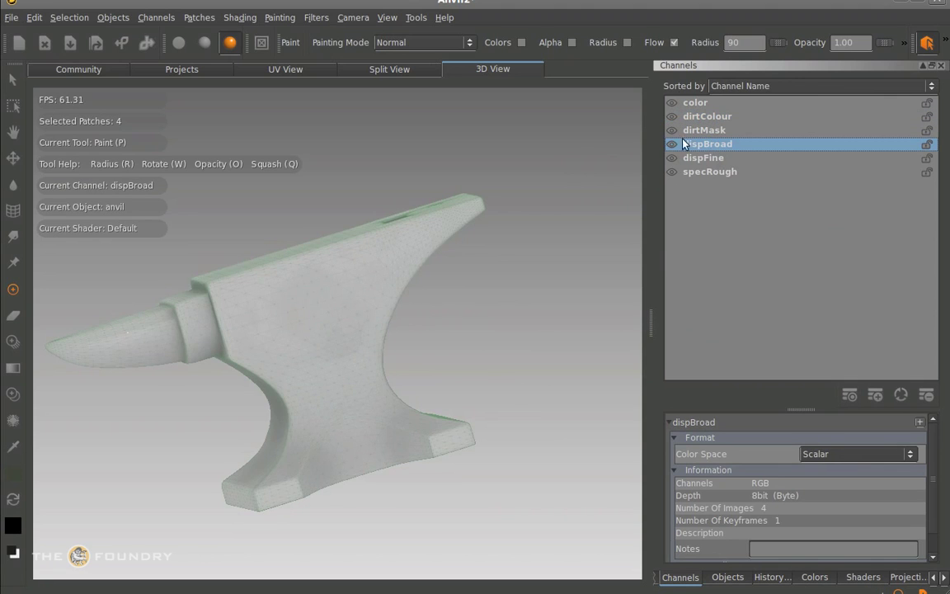
left_click(694, 102)
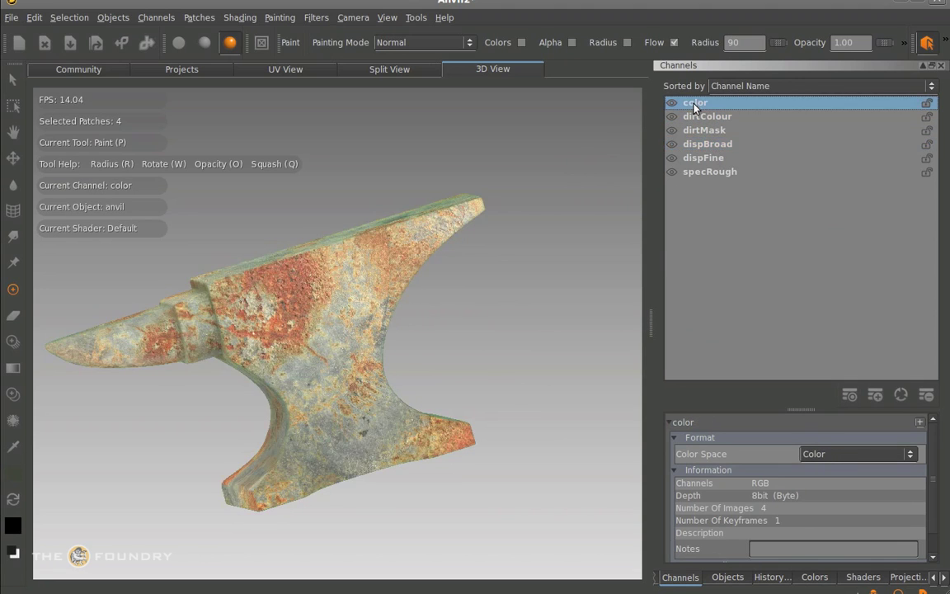
mouse_move(437, 296)
left_mouse_down("alt")
mouse_move(468, 316)
mouse_move(516, 378)
mouse_move(495, 223)
mouse_move(618, 222)
left_mouse_up("alt")
left_click(719, 171)
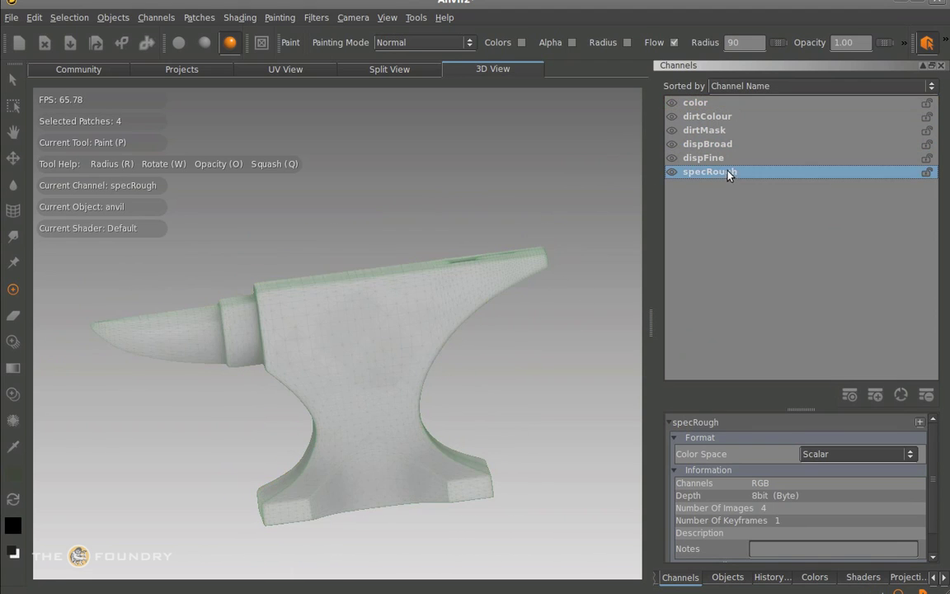
left_click(693, 102)
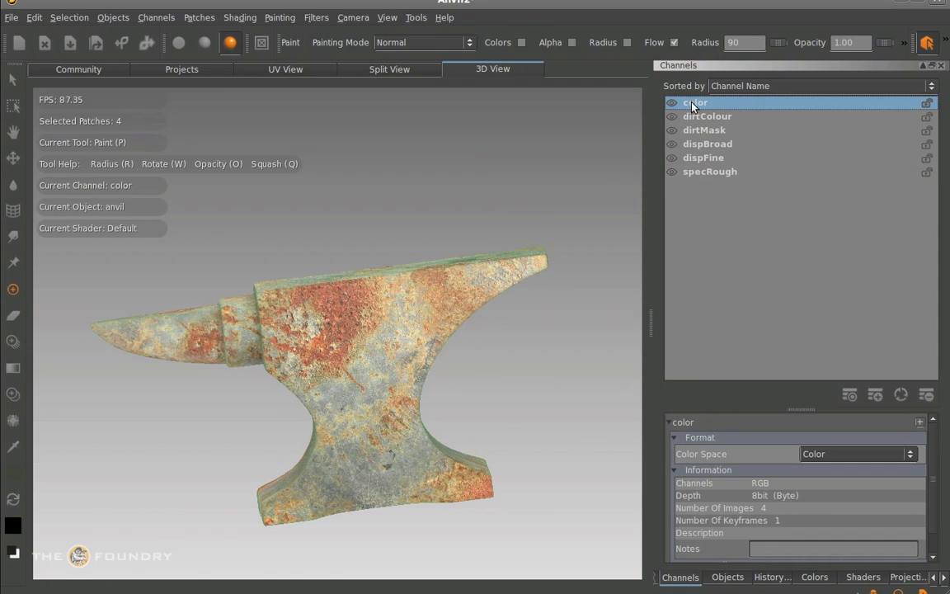
Remove the specRough channel from the anvil and confirm the removal
left_click(714, 172)
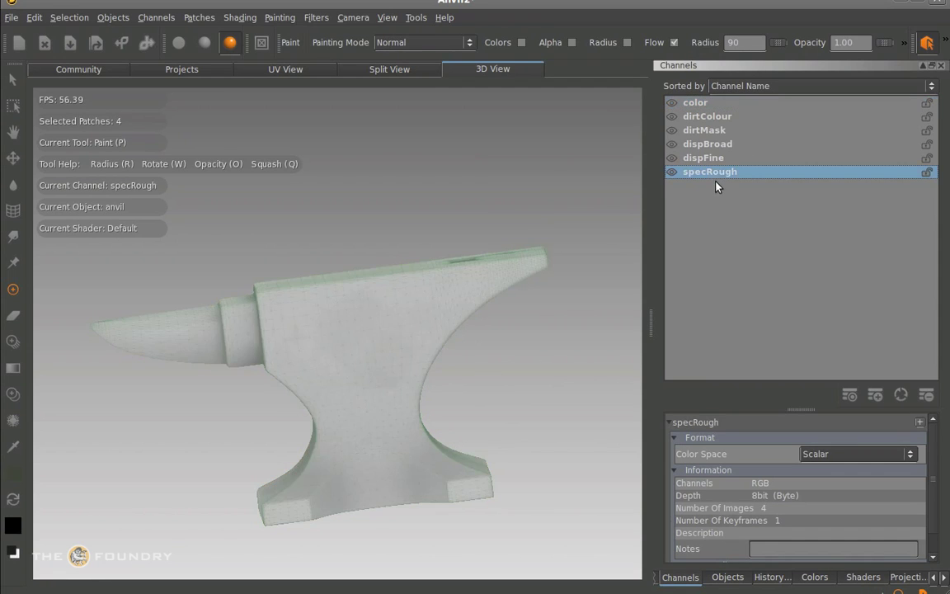
left_click(926, 395)
left_click(493, 248)
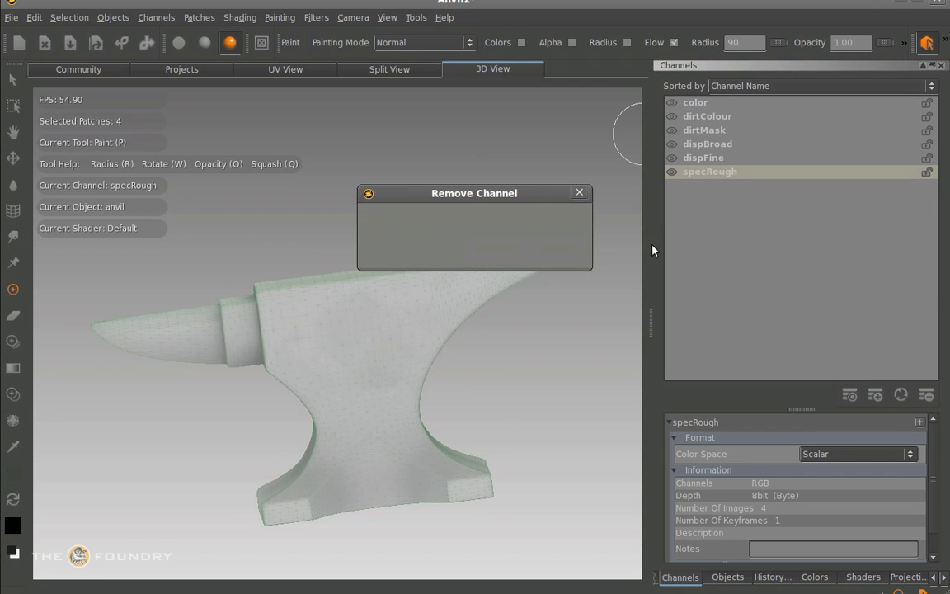
Make color the current channel and duplicate it
left_click(695, 104)
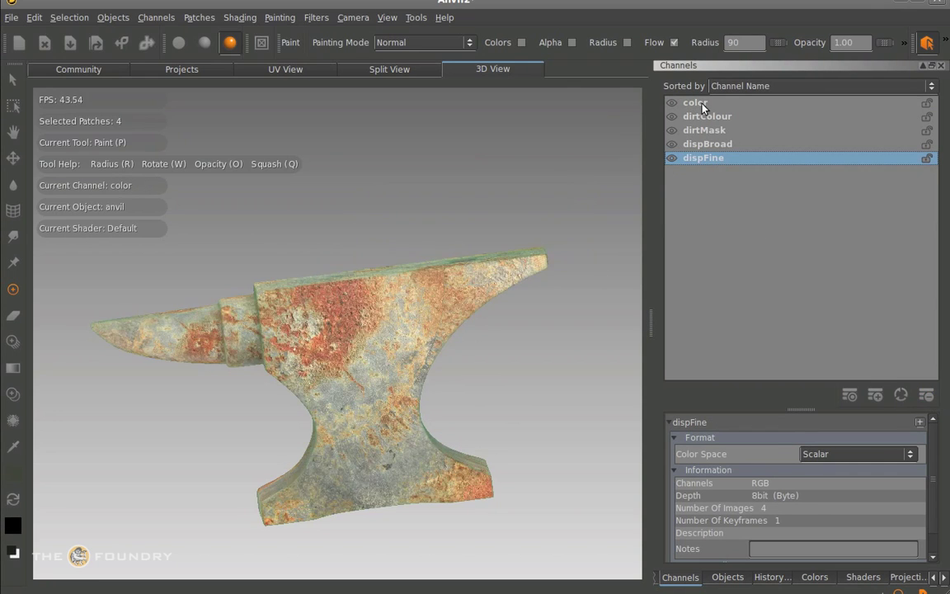
right_click(700, 102)
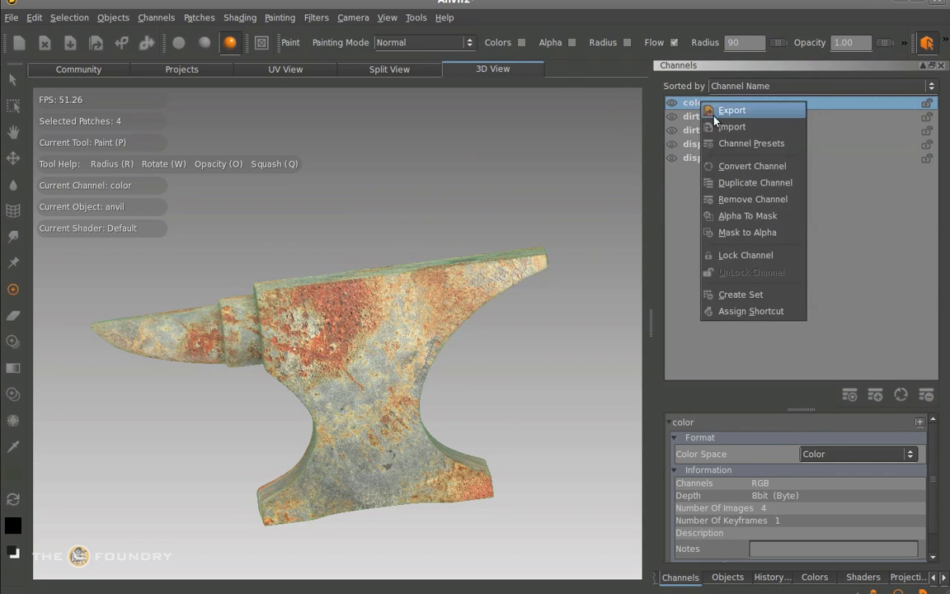
left_click(747, 182)
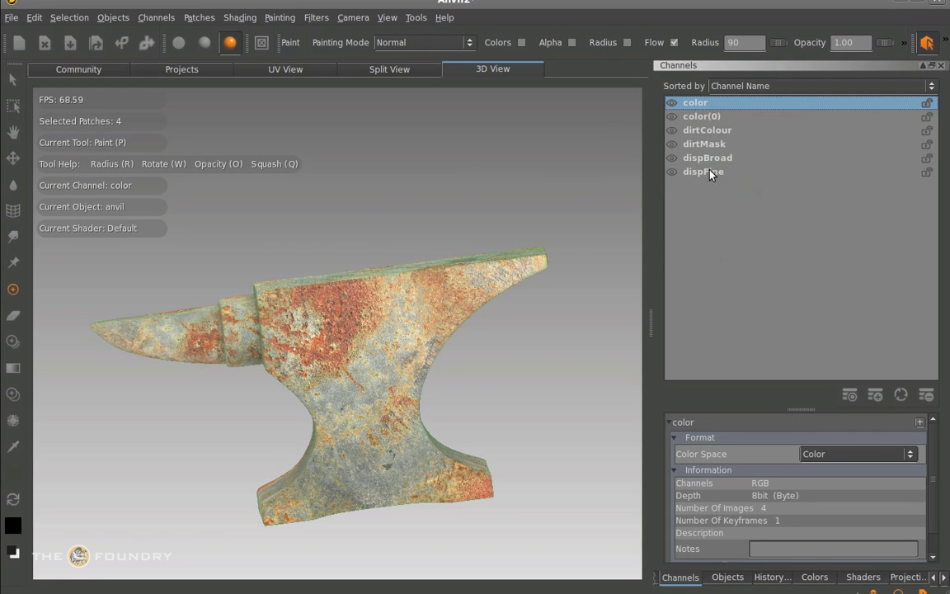
Rename the duplicated color channel as SpecPass
double_click(718, 116)
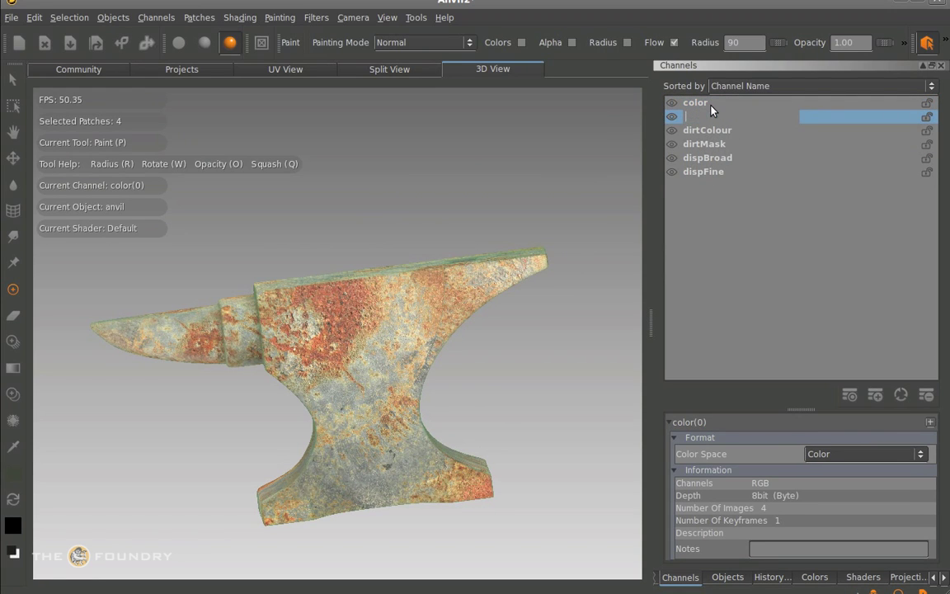
type("SpecPAss")
key("Return")
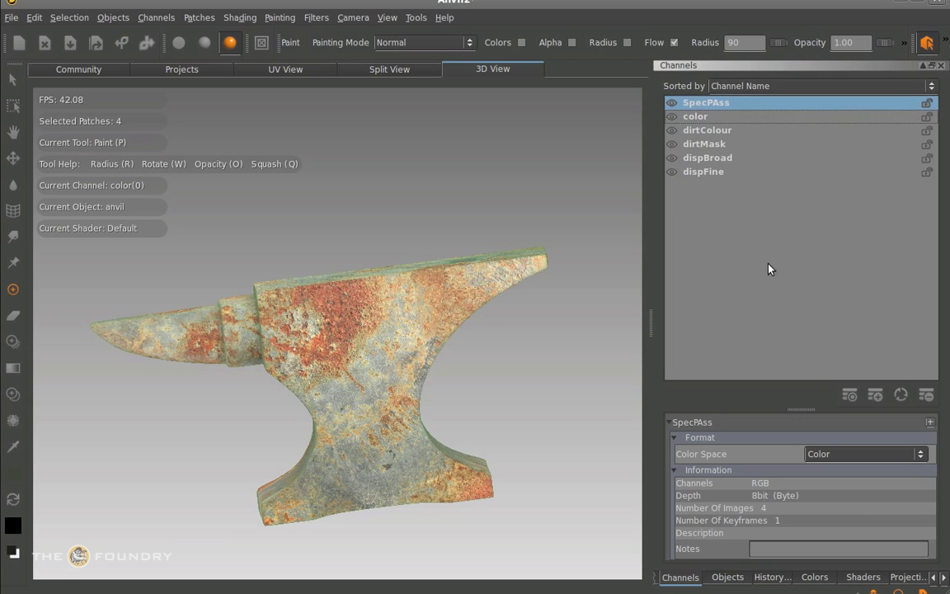
double_click(723, 104)
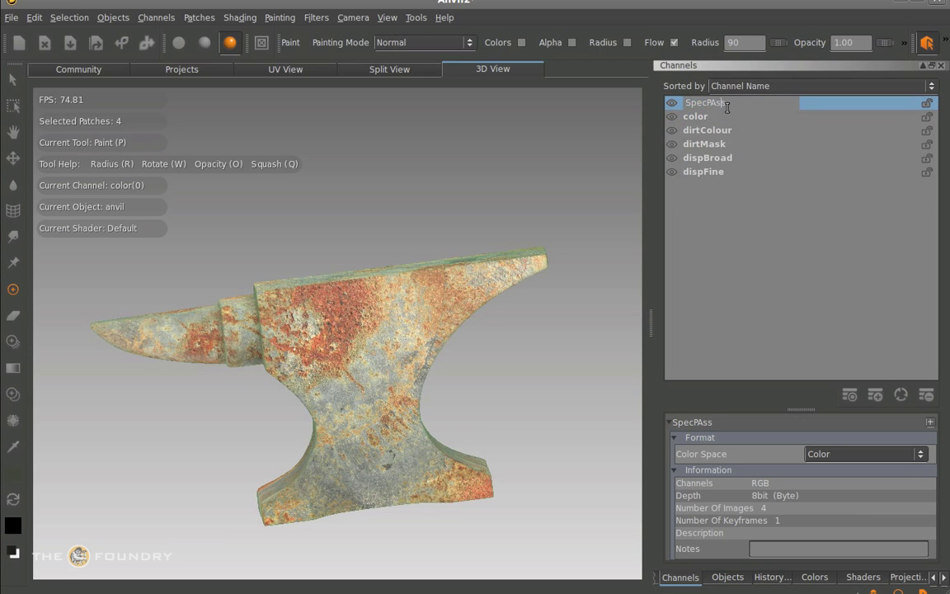
key("Return")
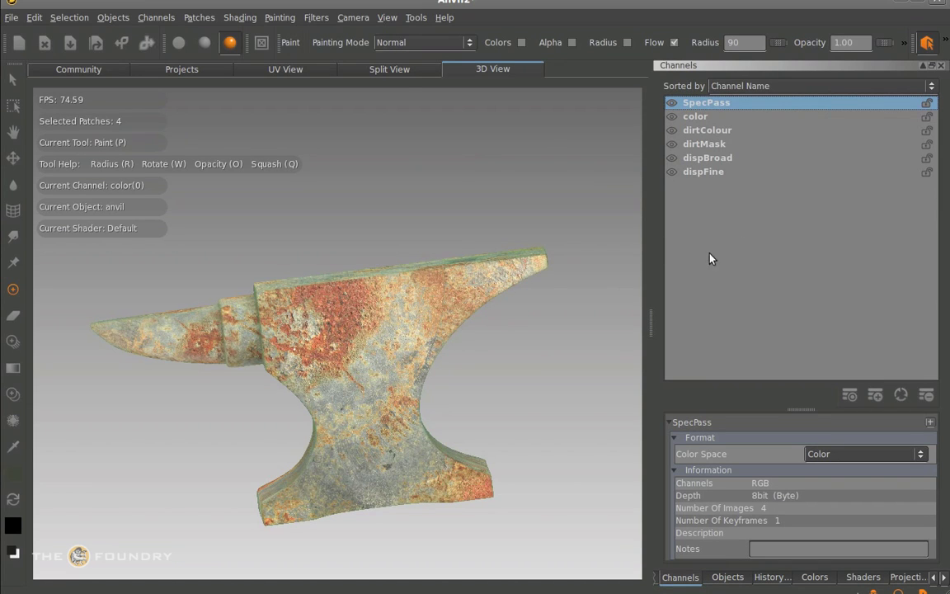
View the dispBroad channel on the anvil, and make SpecPass the current channel
left_click(707, 157)
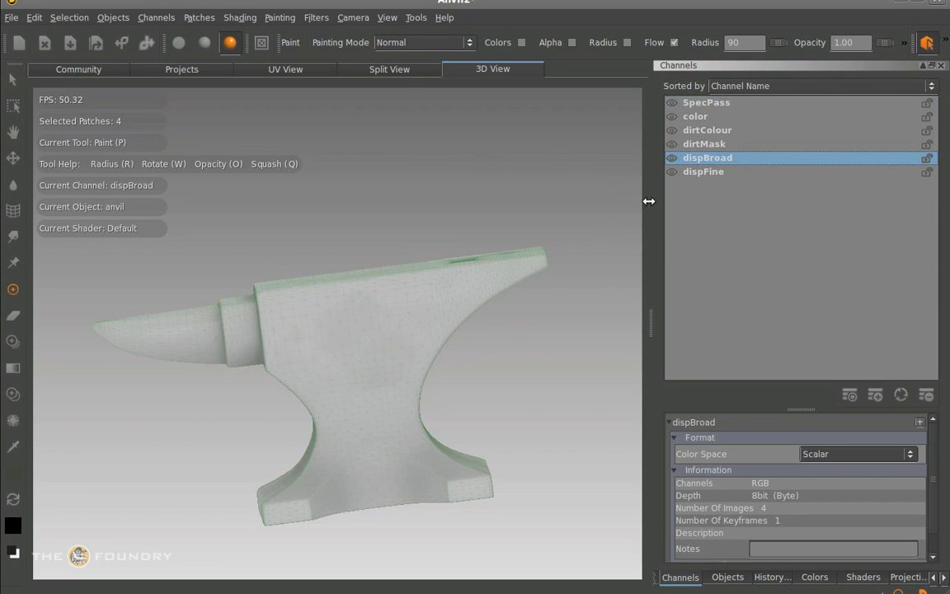
middle_click_drag(323, 435, 572, 240)
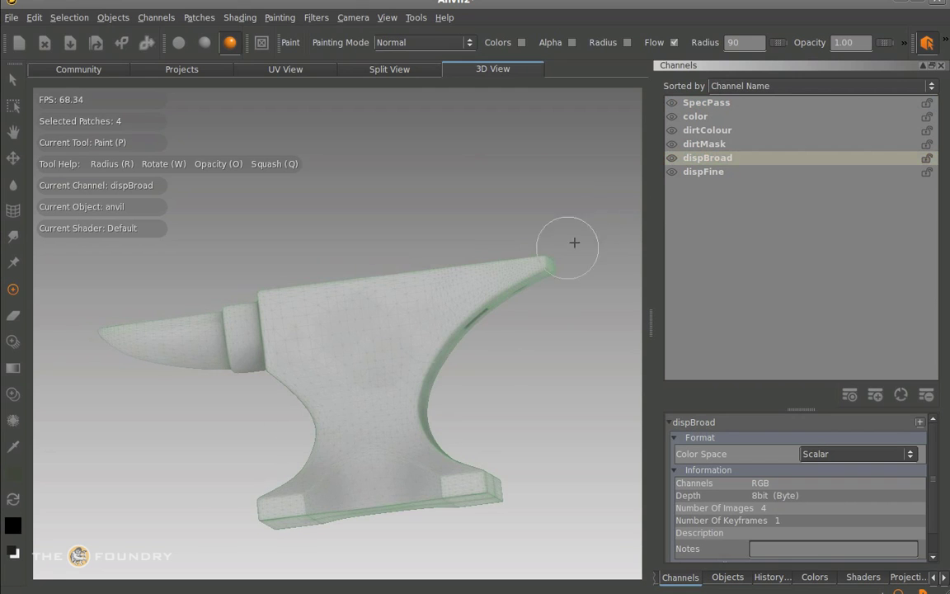
left_click(707, 104)
middle_click_drag(503, 226, 432, 369)
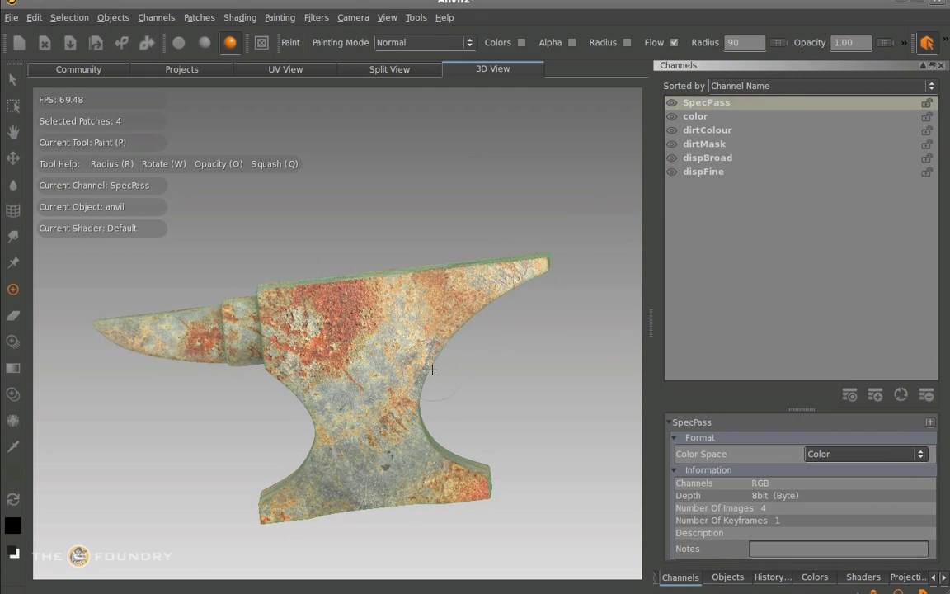
key("a")
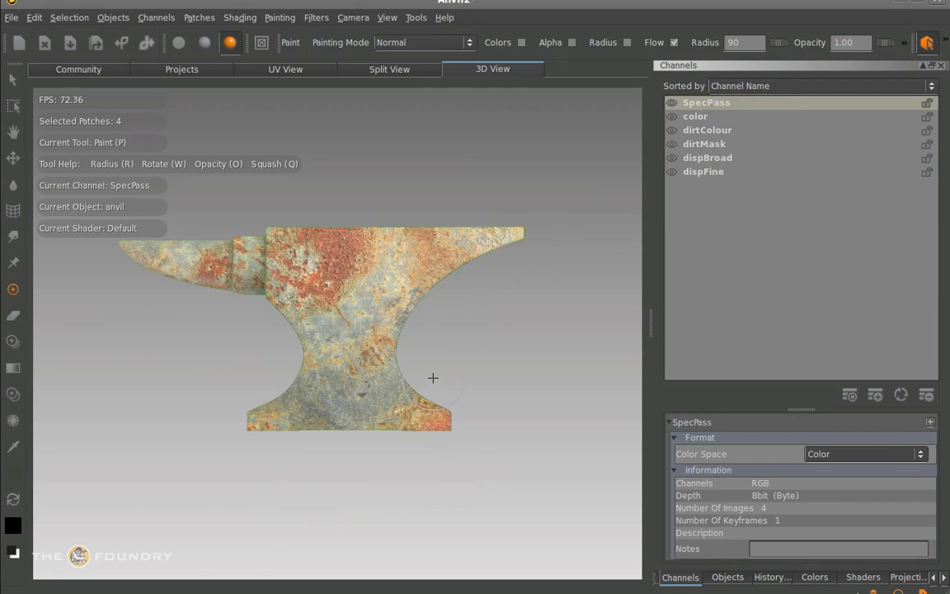
Start a Hue filter on the SpecPass channel and pull down the low ends of its saturation and value curves
left_click(316, 18)
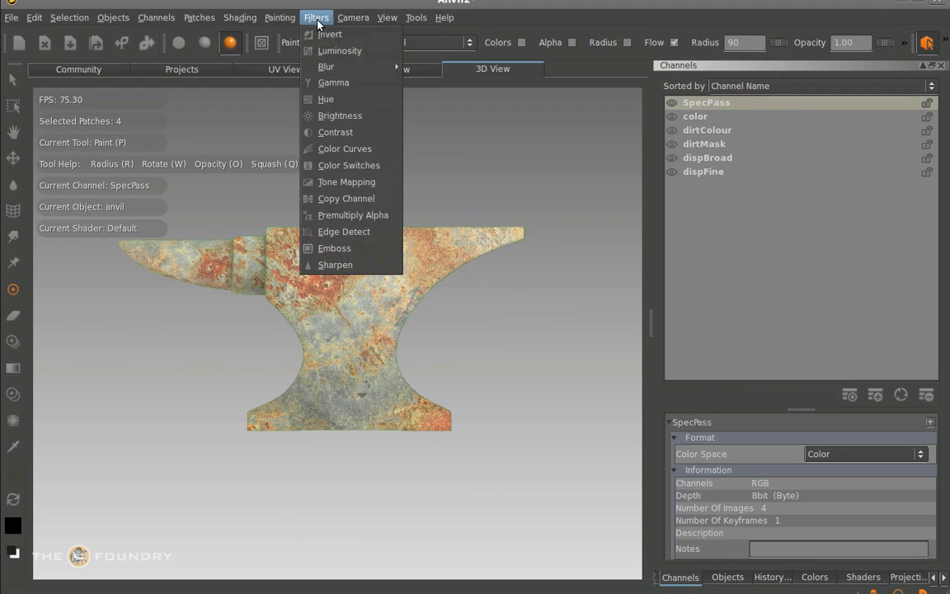
left_click(329, 99)
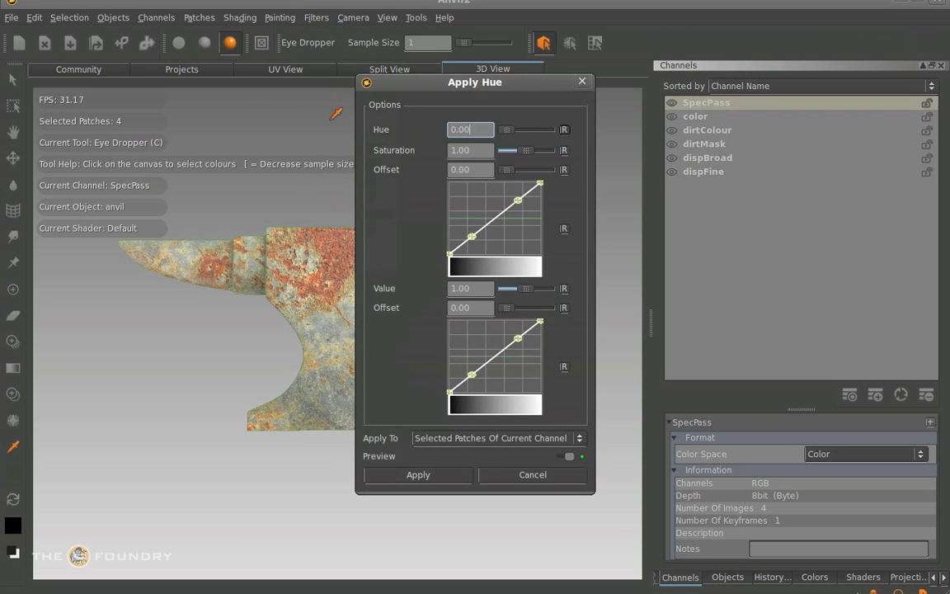
left_click_drag(455, 93, 699, 74)
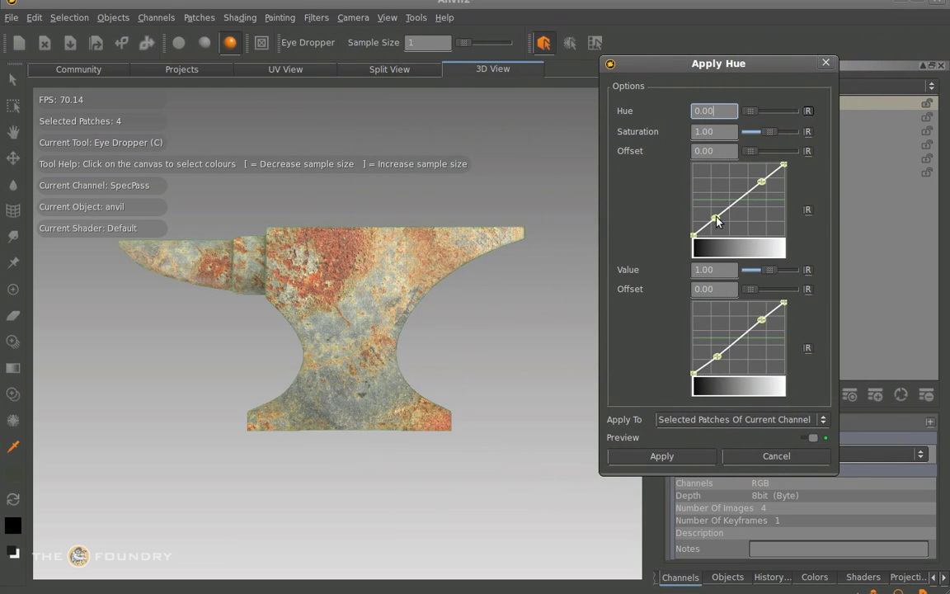
left_click_drag(715, 219, 725, 230)
left_click_drag(716, 356, 725, 373)
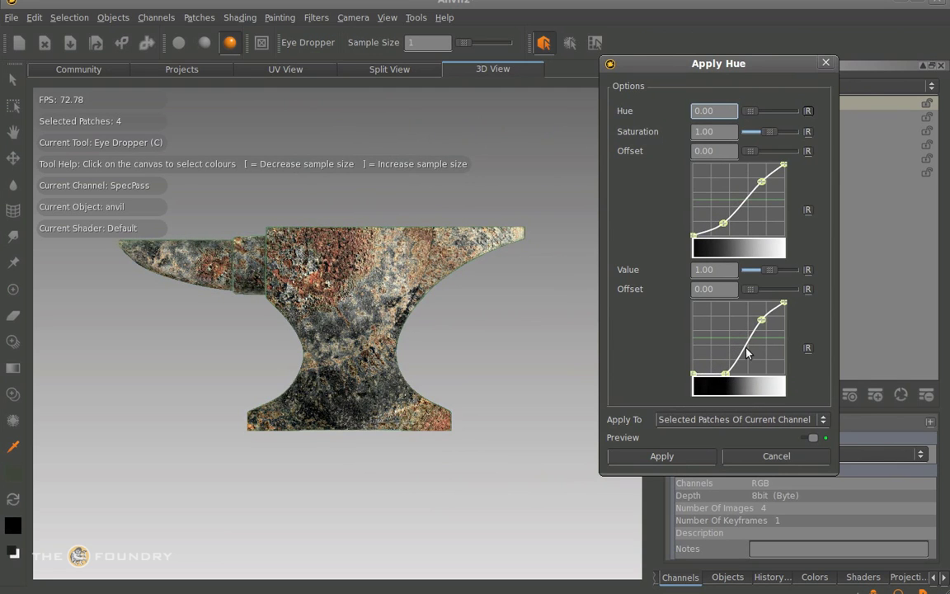
left_click_drag(761, 318, 780, 315)
mouse_move(725, 374)
left_mouse_down()
mouse_move(738, 362)
mouse_move(727, 370)
left_mouse_up()
left_click_drag(724, 222, 727, 236)
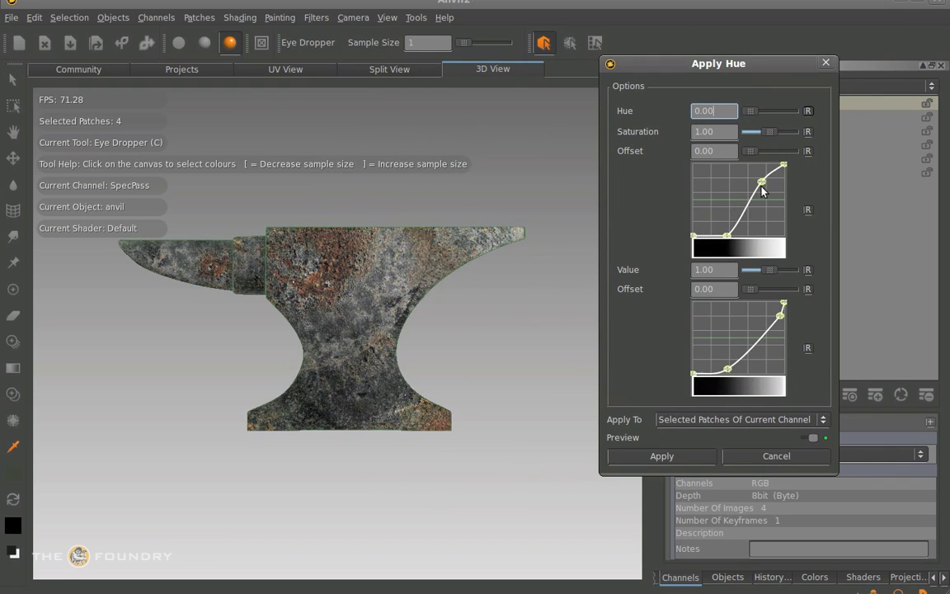
Reshape the Hue filter's saturation curve so only the strongest saturation remains and SpecPass turns nearly grayscale
left_click_drag(762, 182, 780, 186)
mouse_move(727, 369)
left_mouse_down()
mouse_move(724, 351)
mouse_move(725, 373)
left_mouse_up()
left_click_drag(728, 236, 761, 230)
left_click_drag(780, 187, 773, 188)
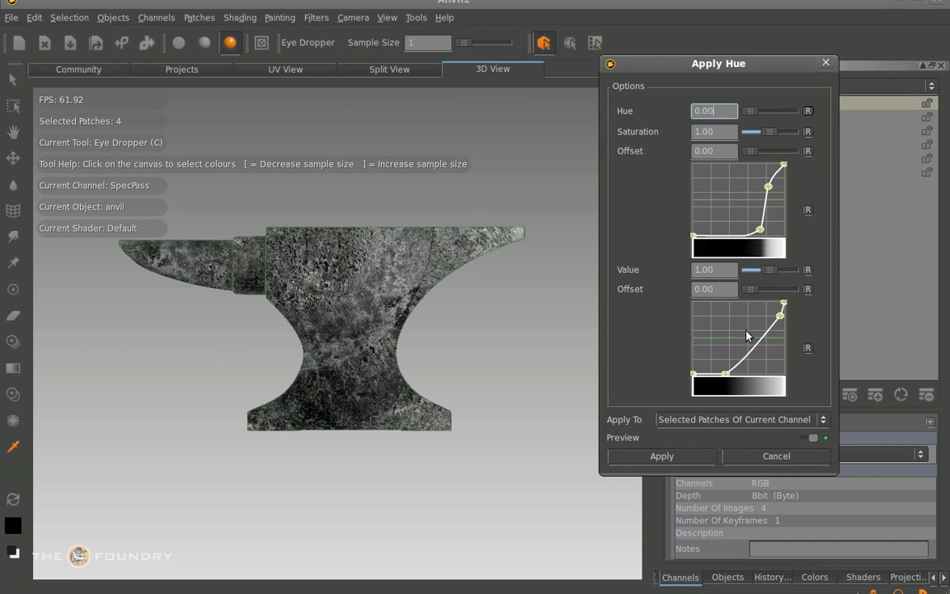
Steepen the value curve into a high-contrast black-and-white ramp and apply the Hue filter to the Current Channel
left_click_drag(725, 374, 730, 359)
left_click_drag(779, 315, 759, 316)
left_click_drag(730, 359, 740, 373)
left_click_drag(760, 316, 756, 318)
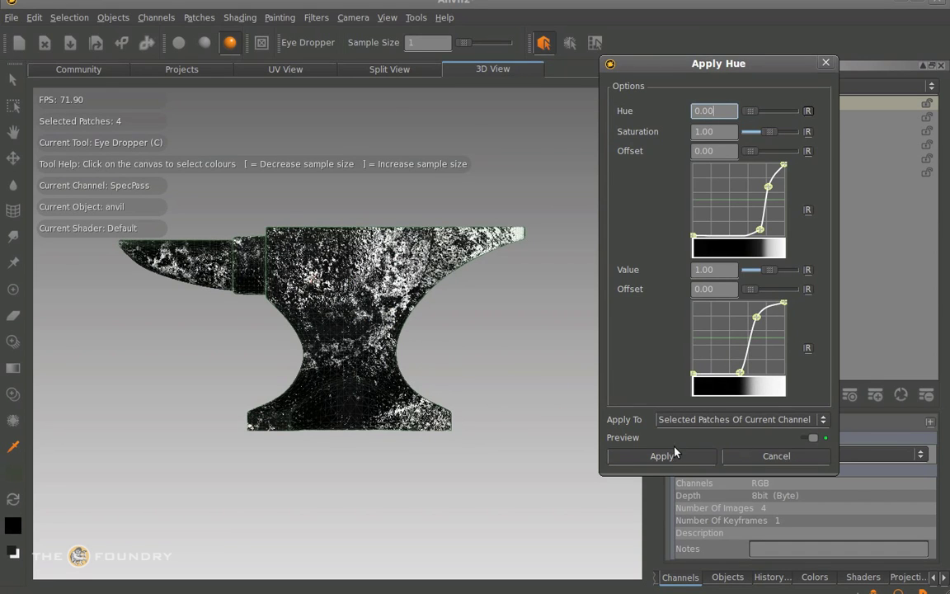
left_click(759, 421)
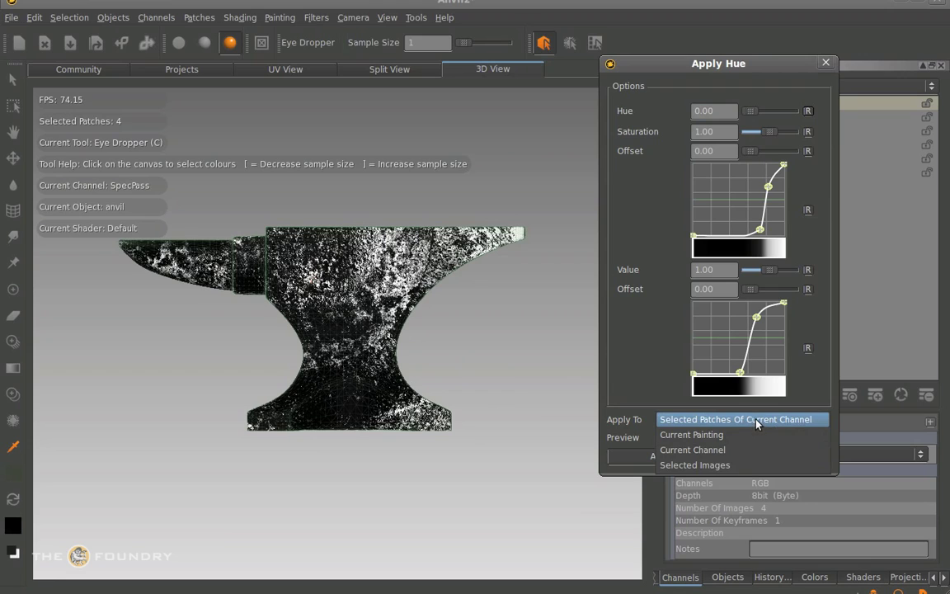
left_click(686, 450)
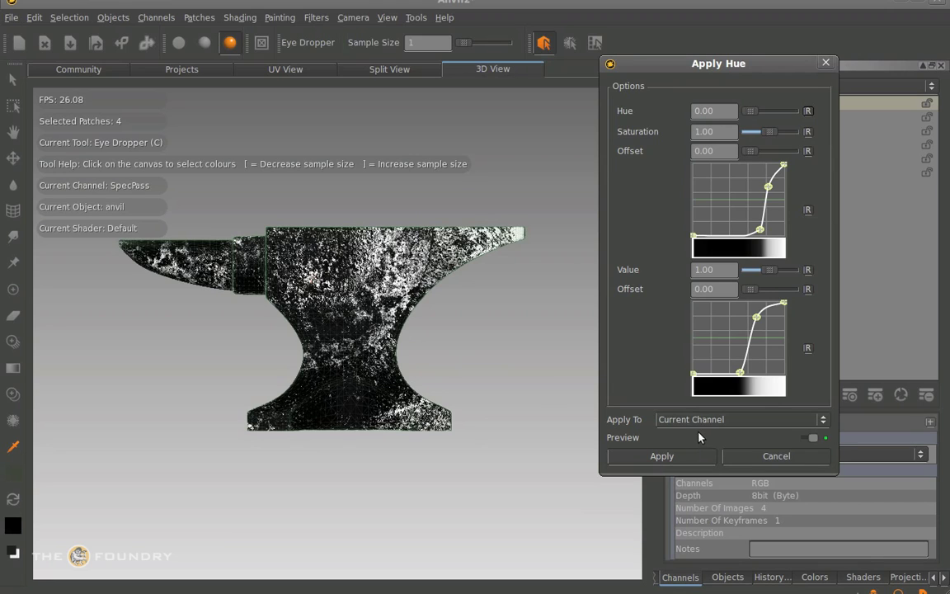
left_click(661, 456)
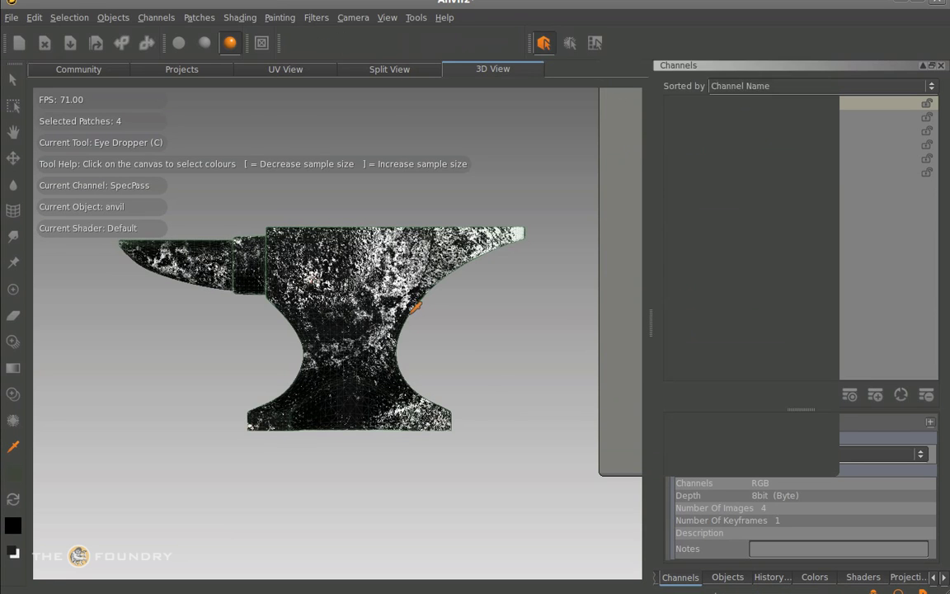
Compare the filtered SpecPass channel with the color channel on the anvil, and check dirtColour and dirtMask
key("p")
mouse_move(418, 303)
left_mouse_down("alt")
mouse_move(323, 235)
mouse_move(363, 301)
mouse_move(413, 238)
left_mouse_up("alt")
left_click(696, 118)
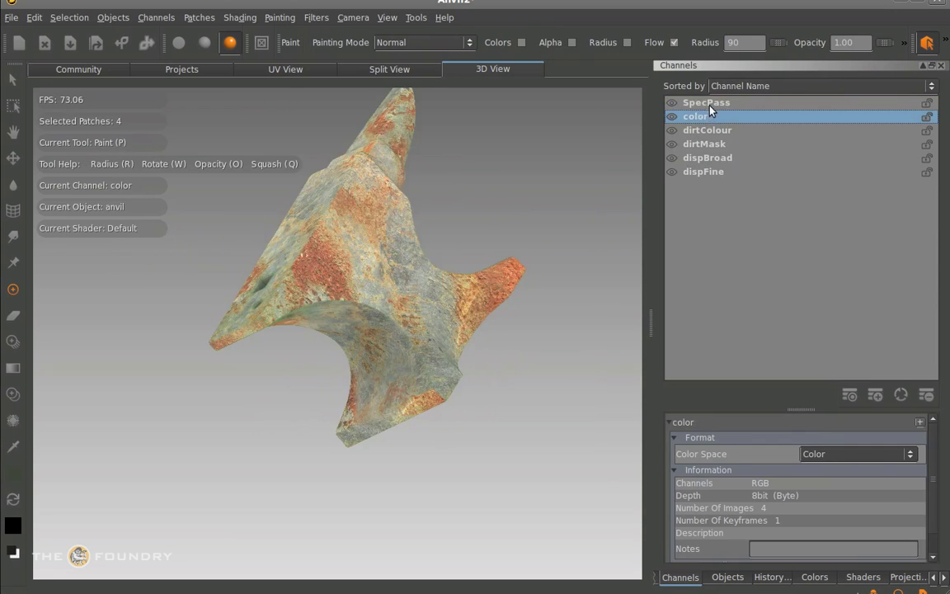
left_click(700, 104)
left_click(697, 117)
left_click(710, 105)
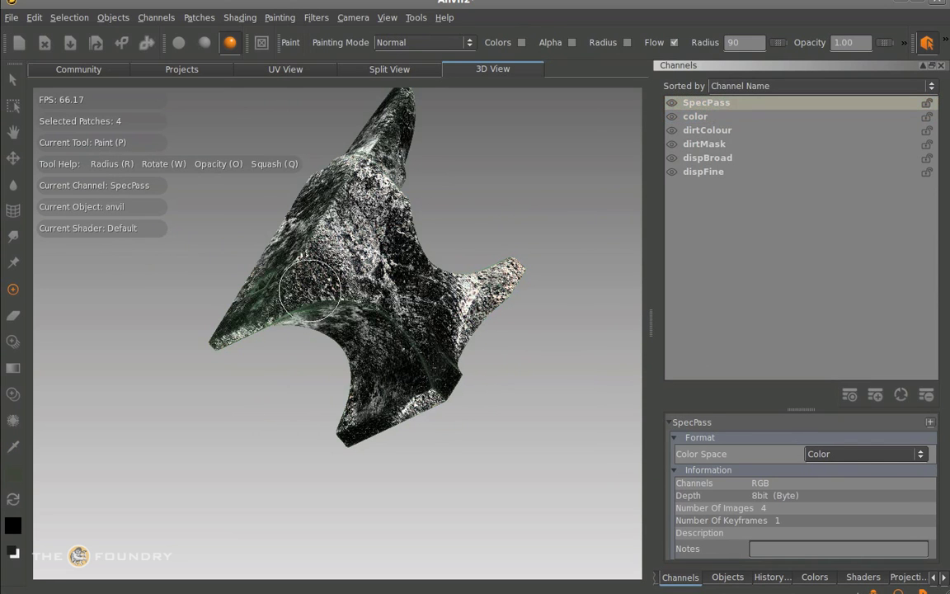
left_click(714, 116)
left_click(714, 131)
left_click(714, 143)
Remove the dispBroad channel from the anvil and confirm the removal
left_click(718, 158)
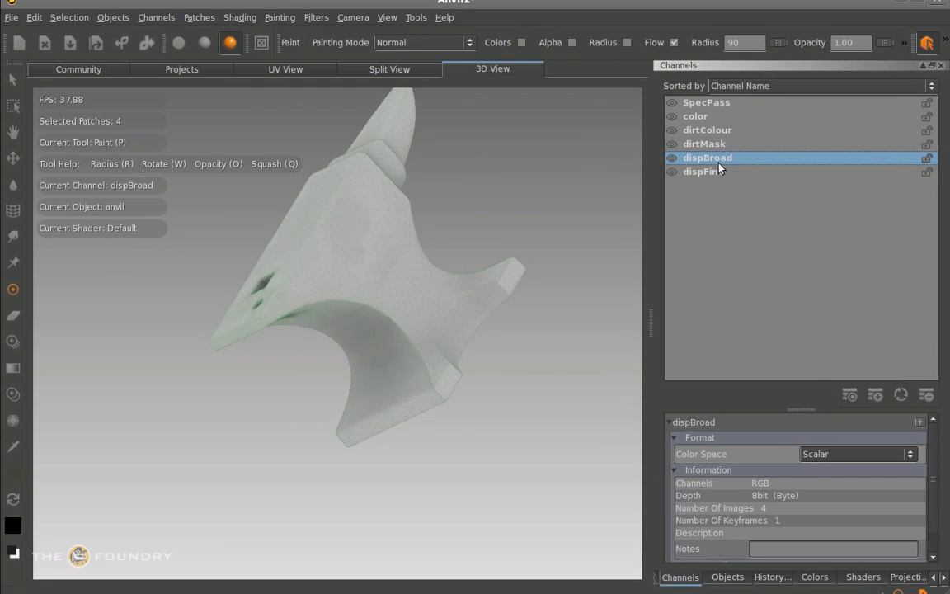
left_click_drag(475, 333, 411, 343, "alt")
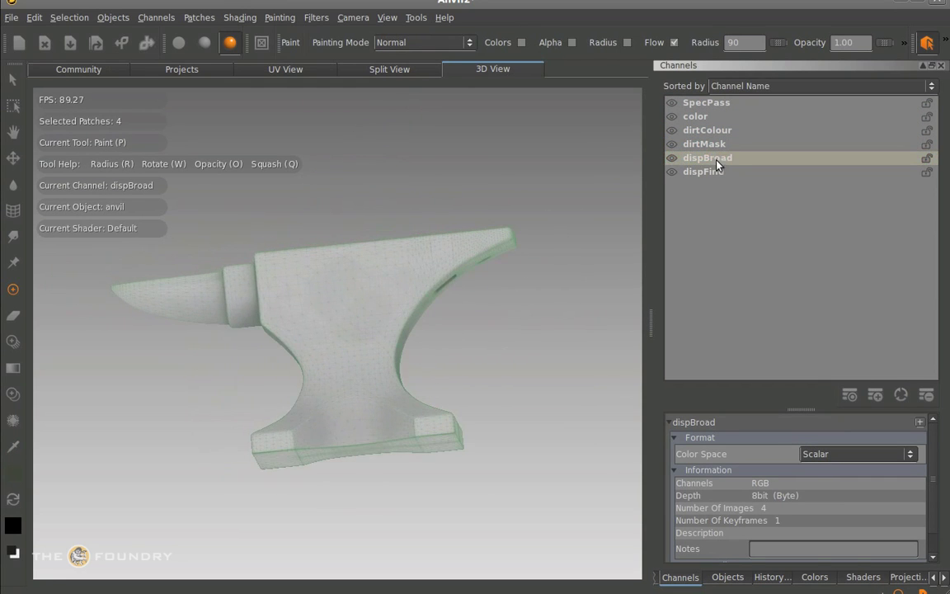
right_click(726, 158)
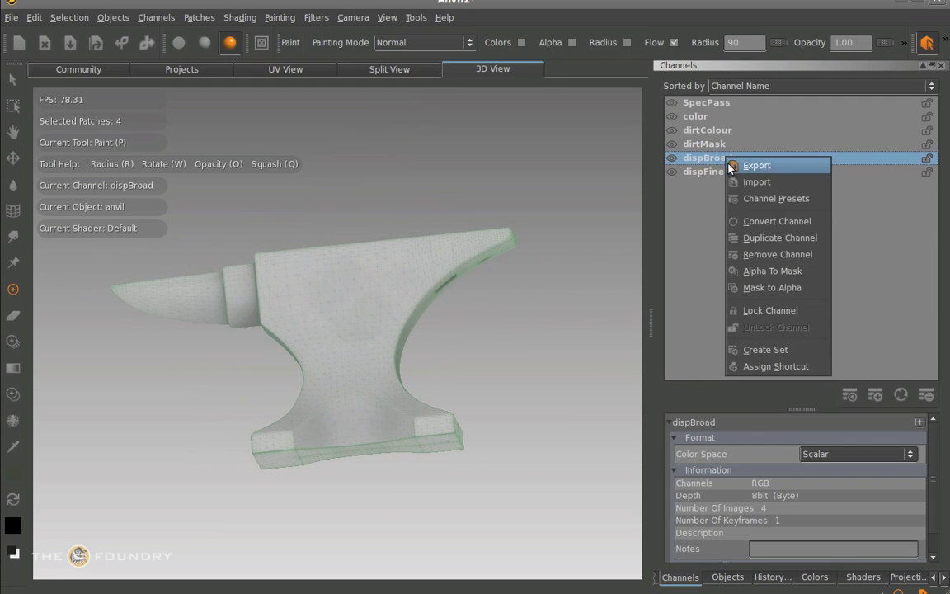
left_click(760, 260)
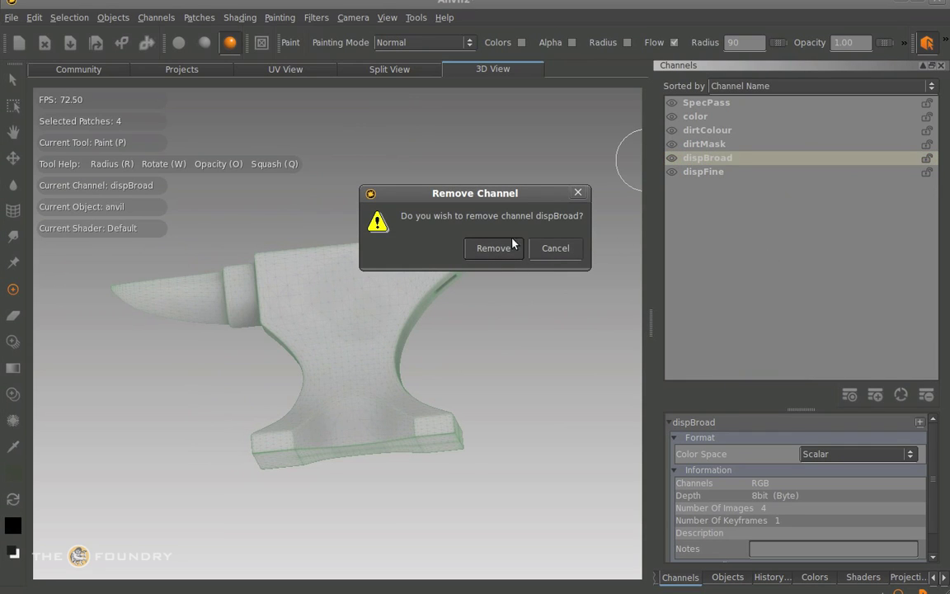
left_click(493, 250)
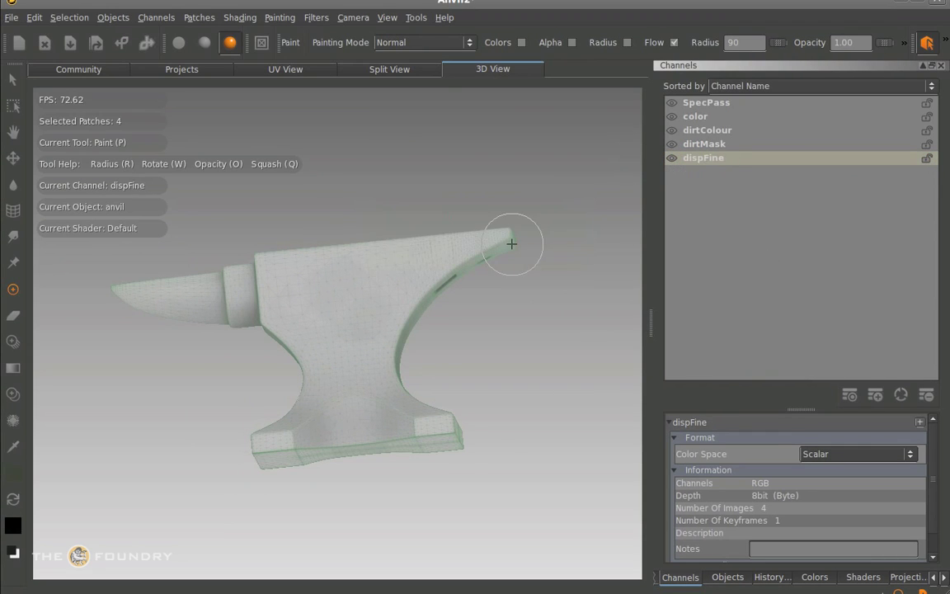
Select the color channel and create a duplicate of it for a new broad displacement channel
left_click(711, 103)
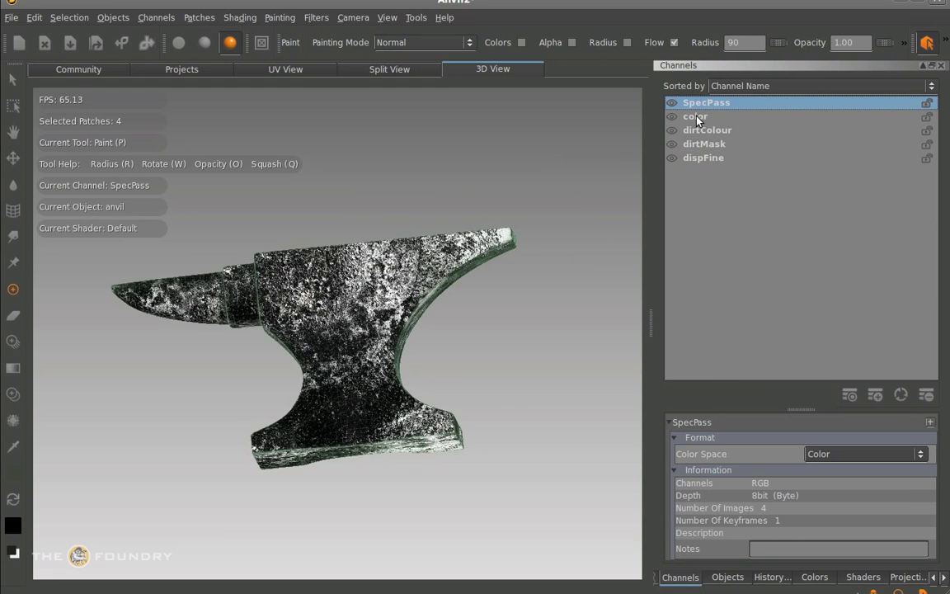
left_click(698, 116)
right_click(703, 115)
left_click(757, 200)
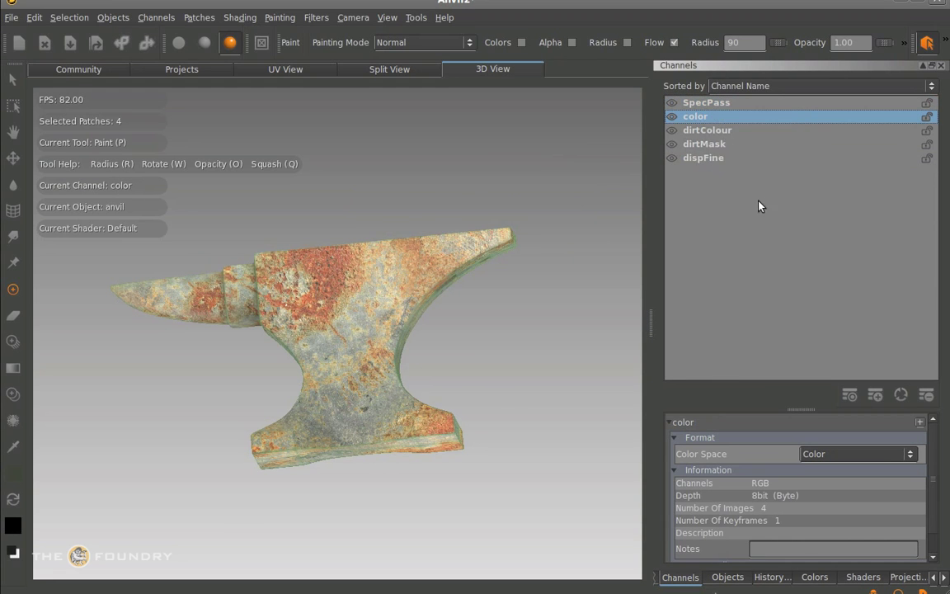
Rename the duplicated color channel as DispBroad
double_click(703, 130)
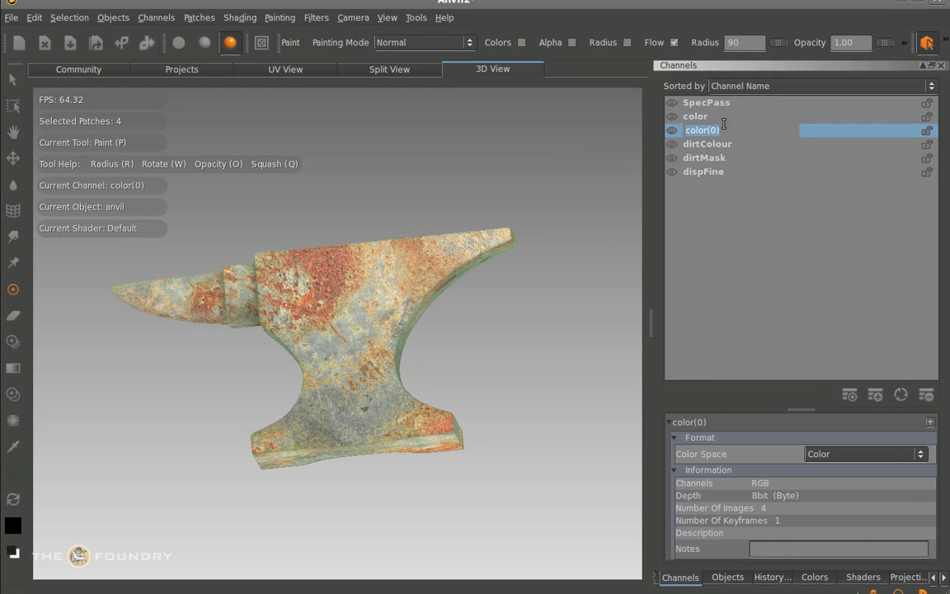
key("BackSpace")
type("DispBroad")
key("Return")
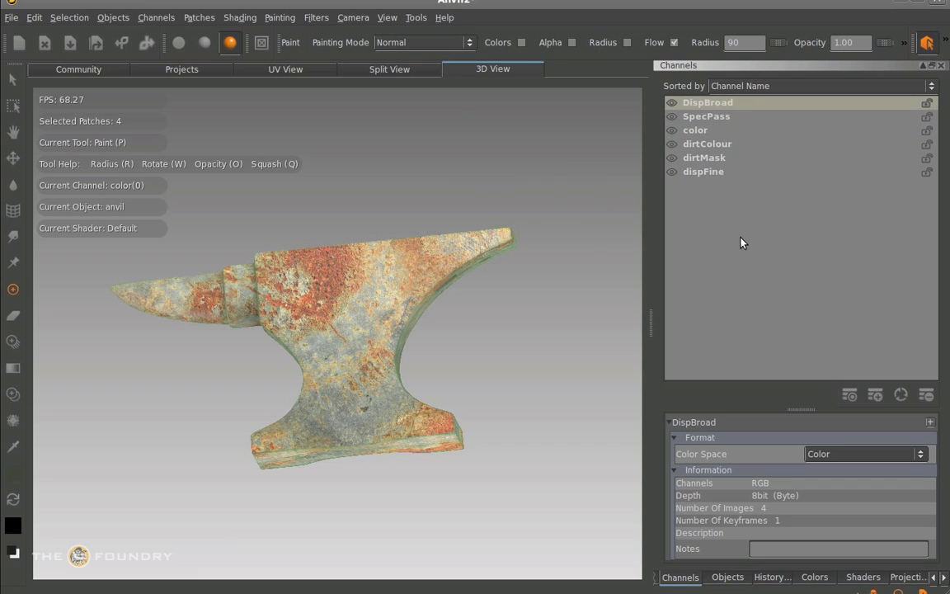
Apply a Hue filter to the whole DispBroad channel, pulling down the saturation curve to desaturate it and lowering the value curve's dark end
left_click(721, 104)
left_click(703, 104)
left_click(316, 17)
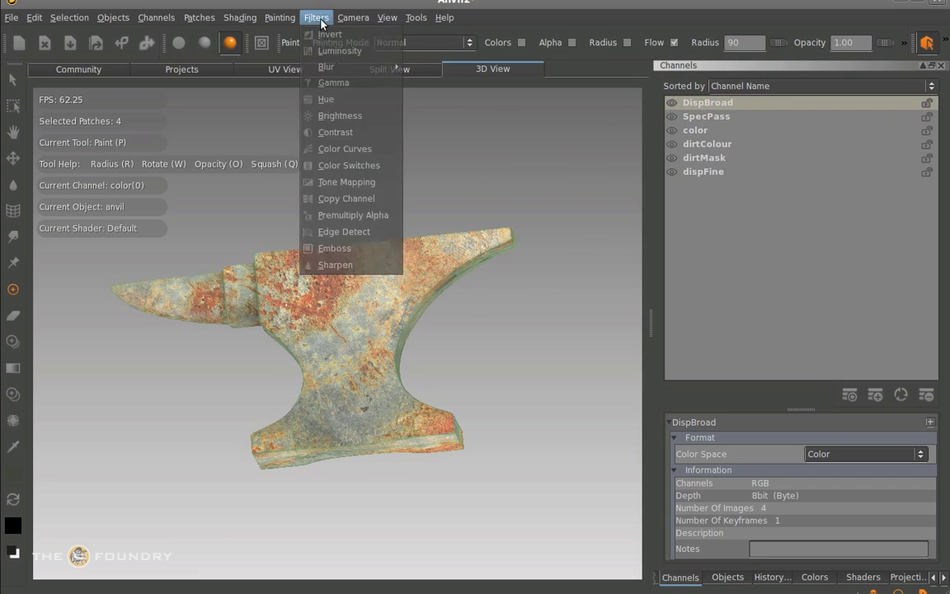
left_click(332, 99)
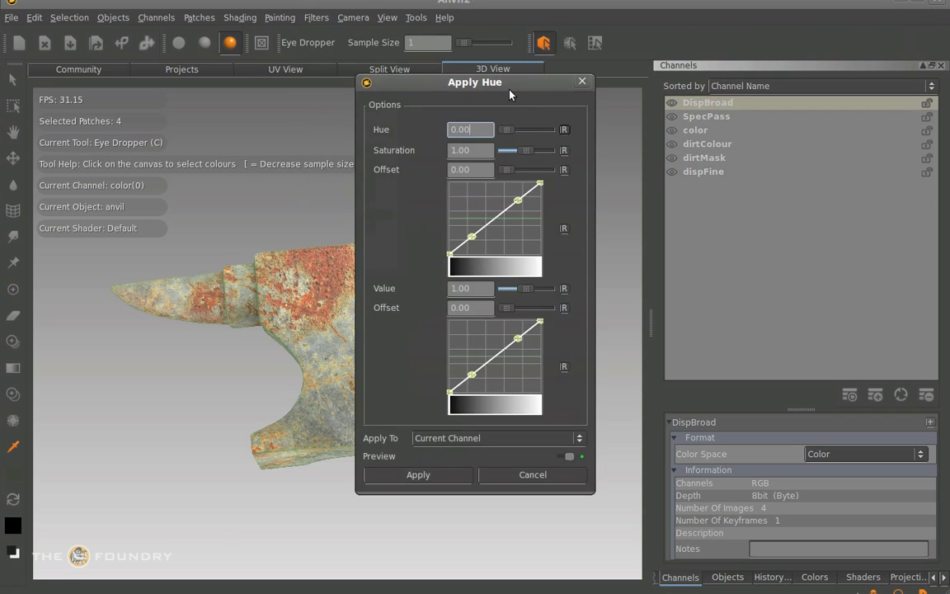
left_click_drag(508, 87, 700, 49)
left_click_drag(665, 199, 676, 216)
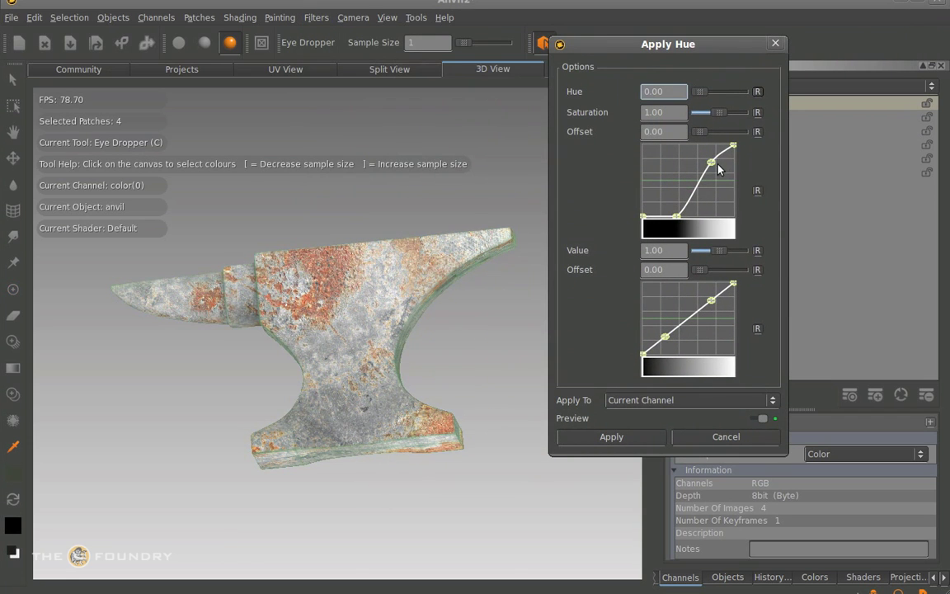
left_click_drag(710, 162, 721, 202)
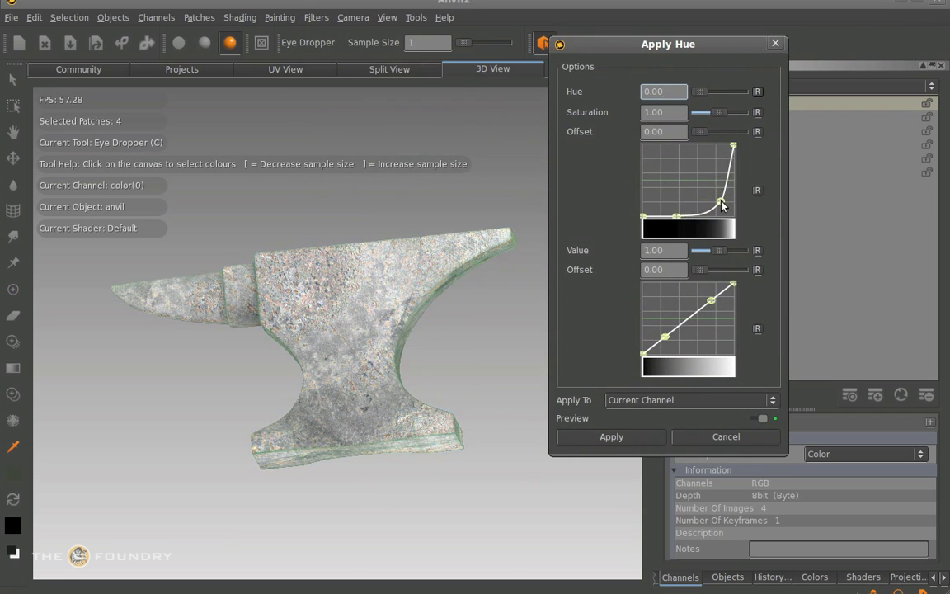
left_click_drag(665, 338, 669, 348)
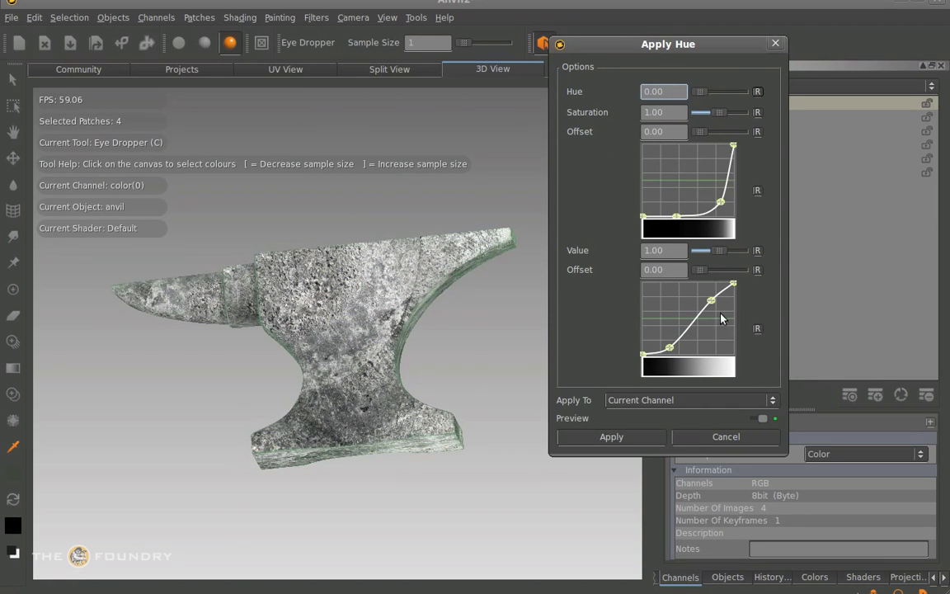
left_click(614, 437)
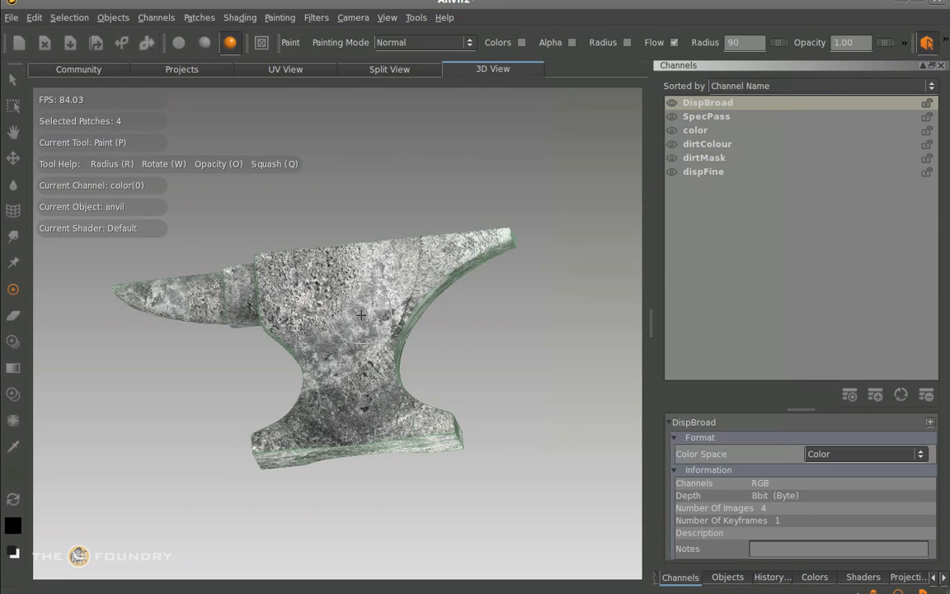
Make dispFine the current channel and set the foreground color to white
mouse_move(355, 340)
left_mouse_down("alt")
mouse_move(430, 477)
mouse_move(412, 363)
left_mouse_up("alt")
left_click(703, 172)
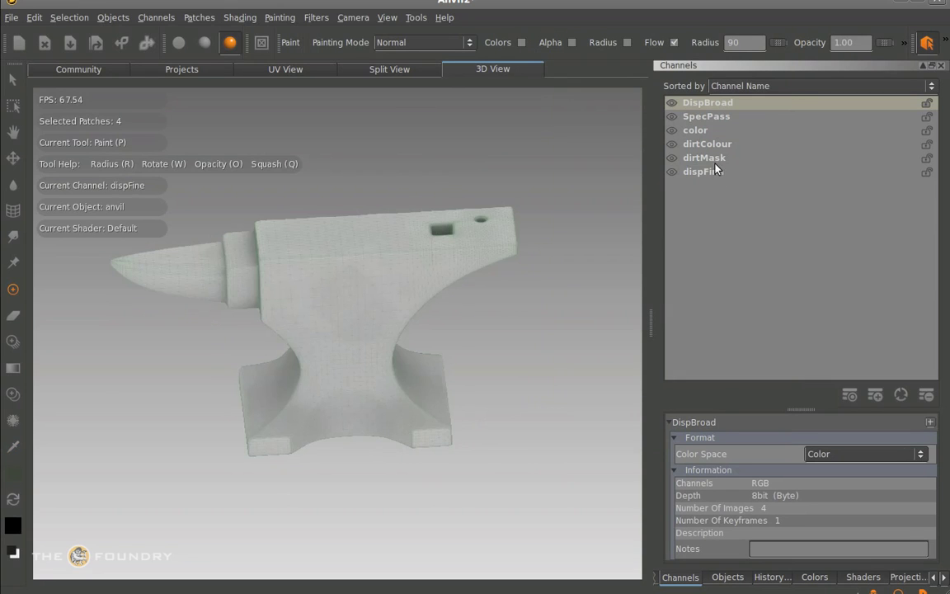
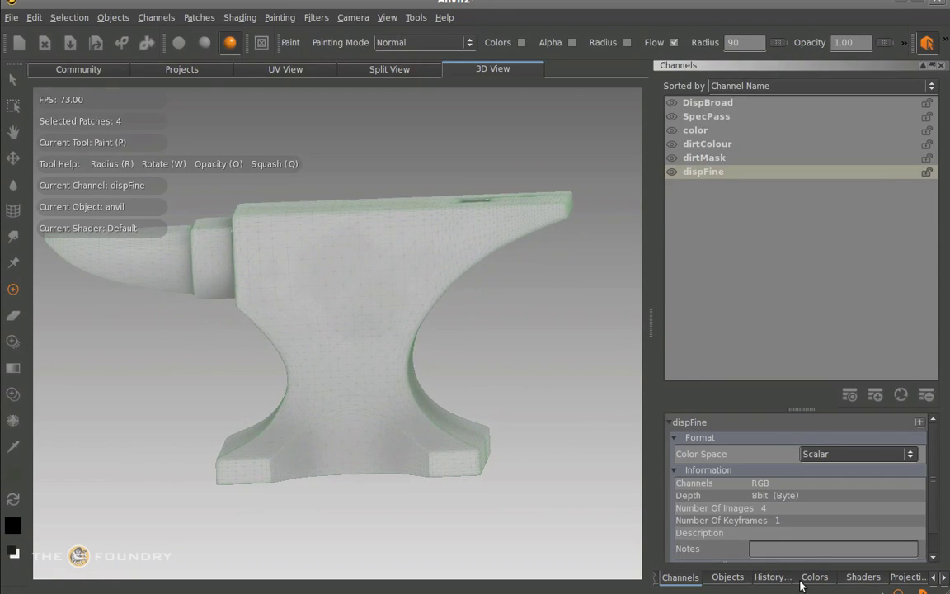
left_click(814, 577)
left_click_drag(667, 270, 664, 239)
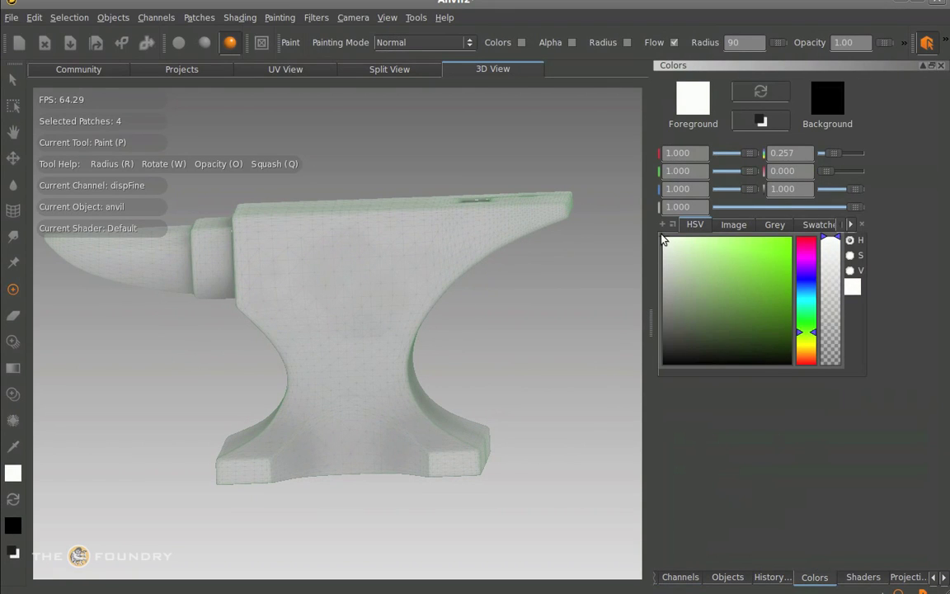
Fill the anvil's selected patches in the dispFine channel with the white foreground color, and return to the Paint tool
left_click(13, 80)
right_click(367, 249)
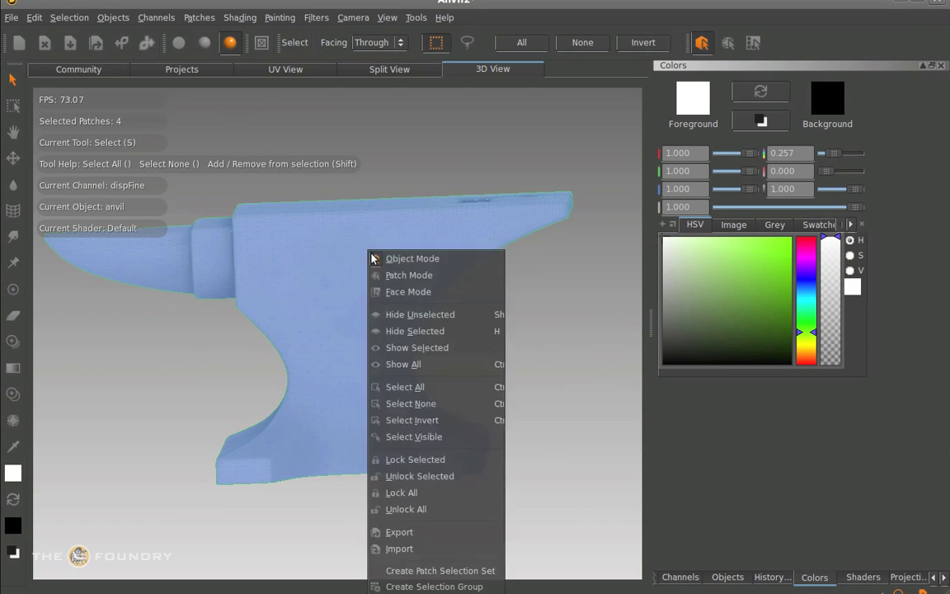
left_click(385, 162)
right_click(389, 156)
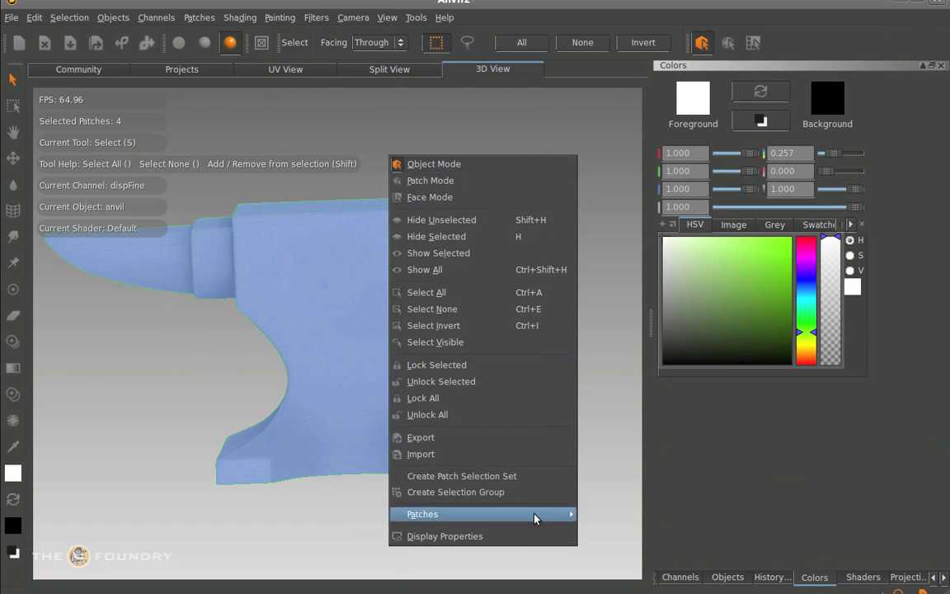
mouse_move(560, 514)
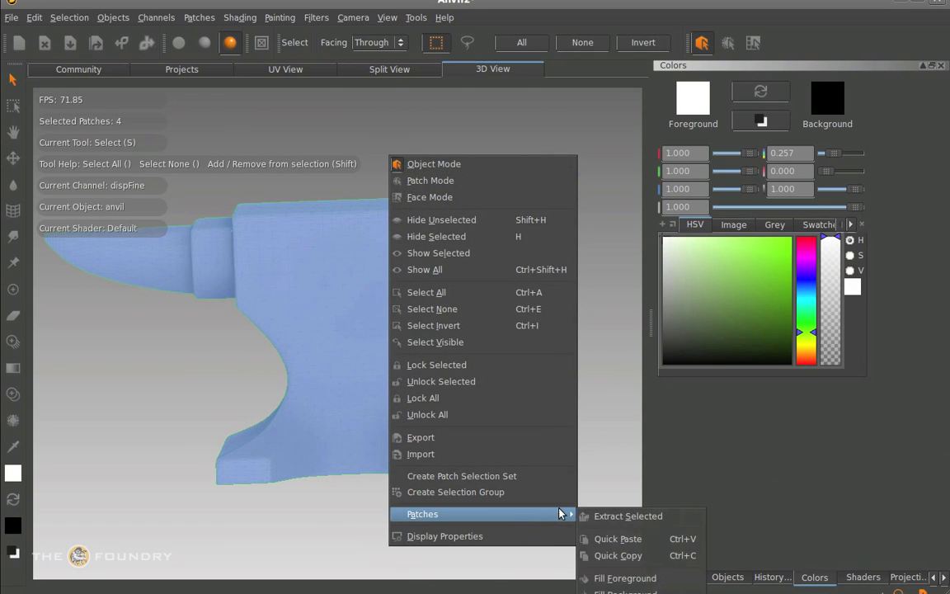
left_click(622, 578)
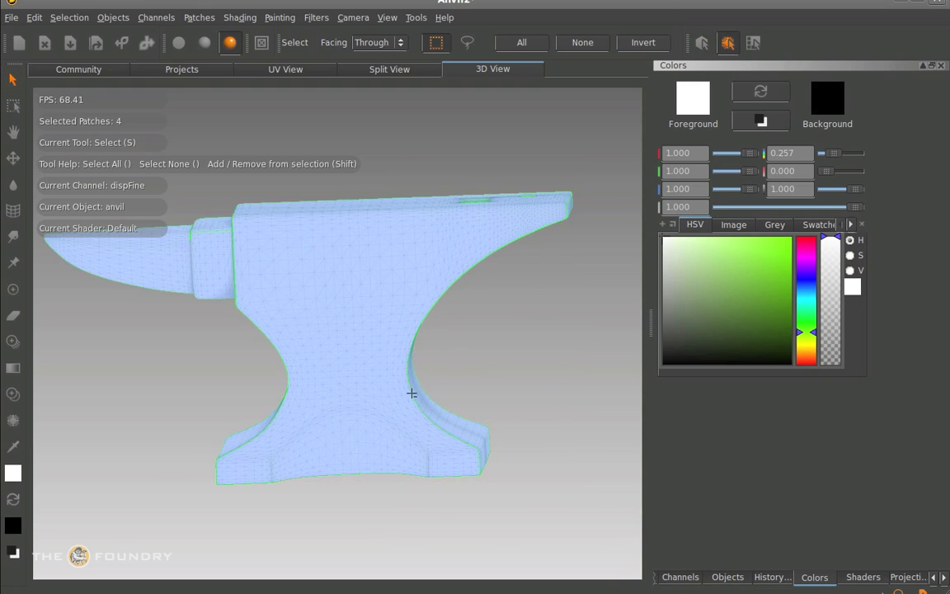
left_click(19, 283)
middle_click_drag(398, 287, 363, 324, "alt")
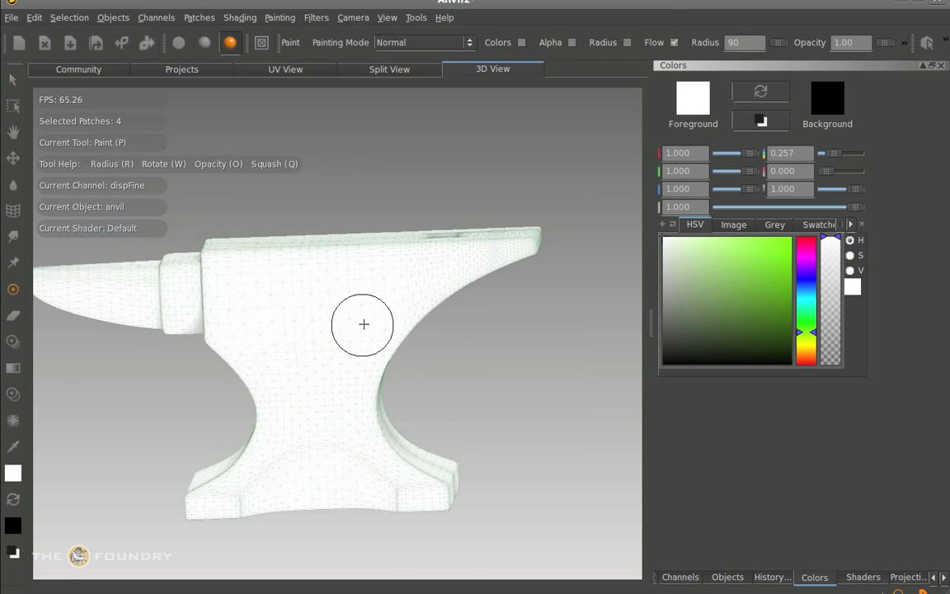
Open the Brush Editor and bring up its Organic Brushes presets
left_click_drag(363, 325, 407, 316, "alt")
left_click(867, 579)
left_click(899, 580)
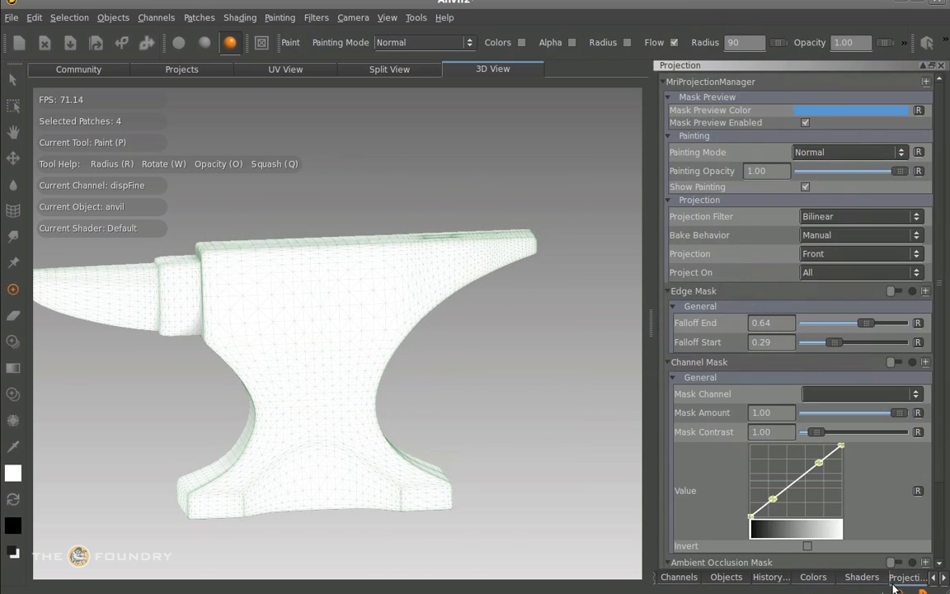
left_click(944, 578)
left_click(944, 578)
left_click(897, 578)
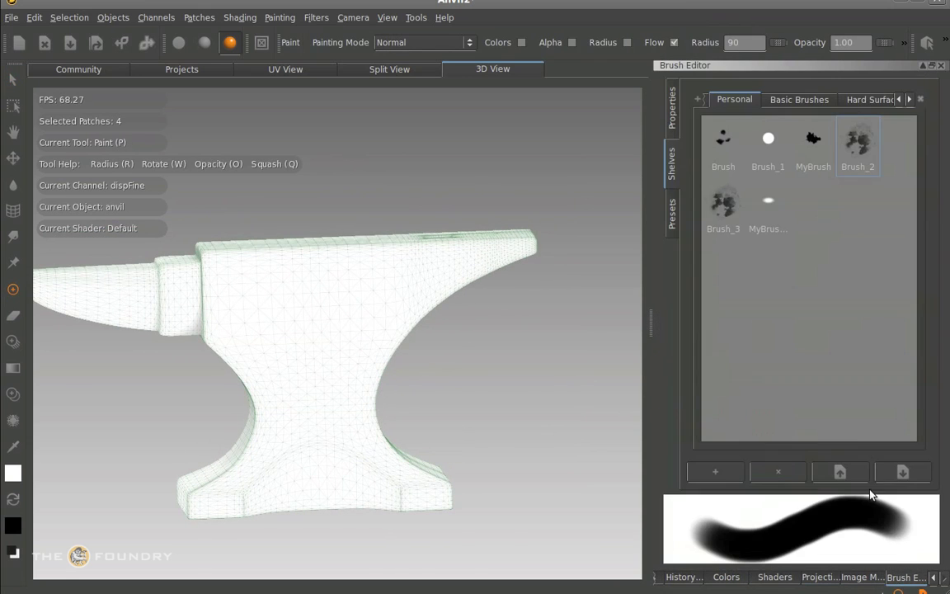
left_click(672, 108)
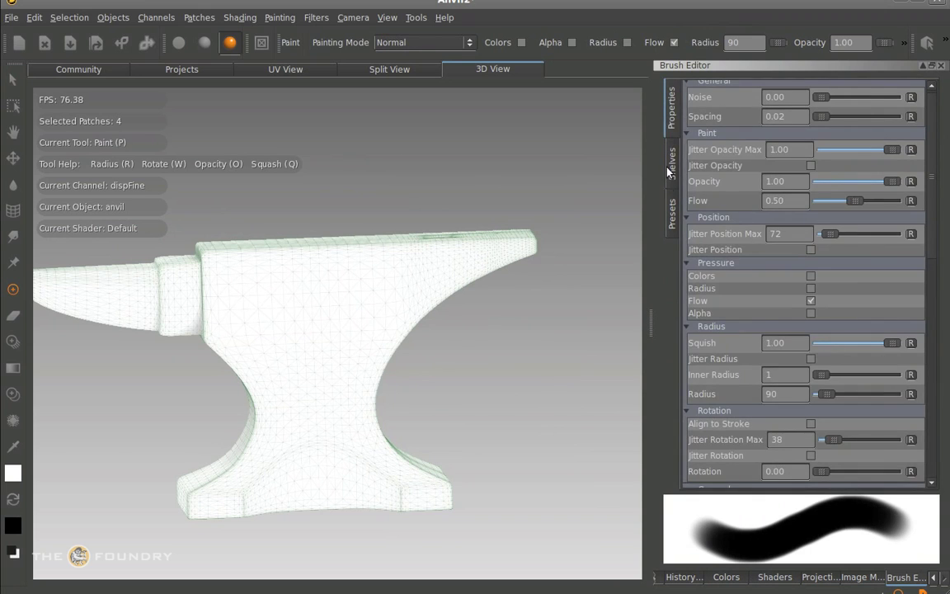
left_click(672, 213)
left_click(870, 96)
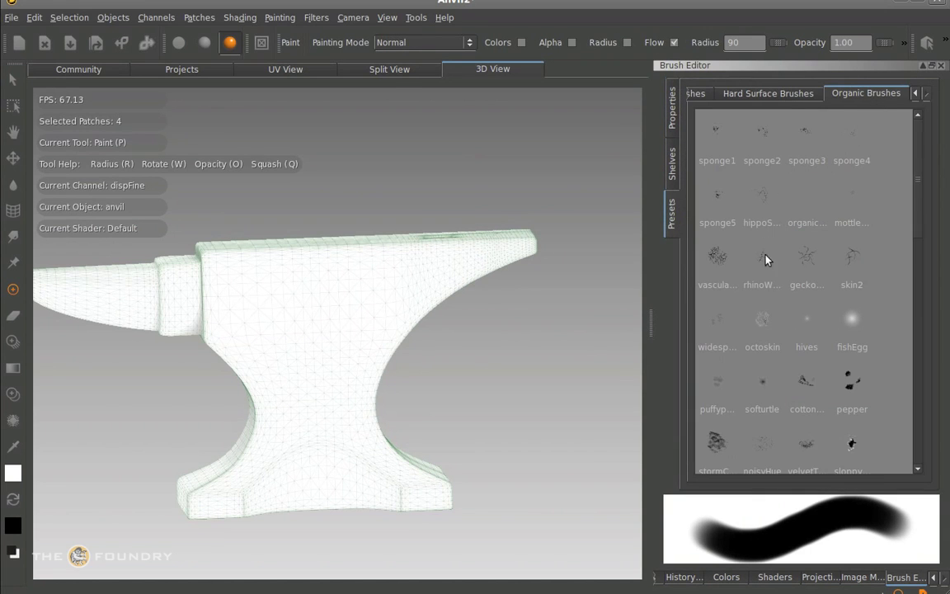
Look through the organic brush presets and load the thin-scratch metalS… preset from the Hard Surface Brushes
scroll(920, 294, "down", 10)
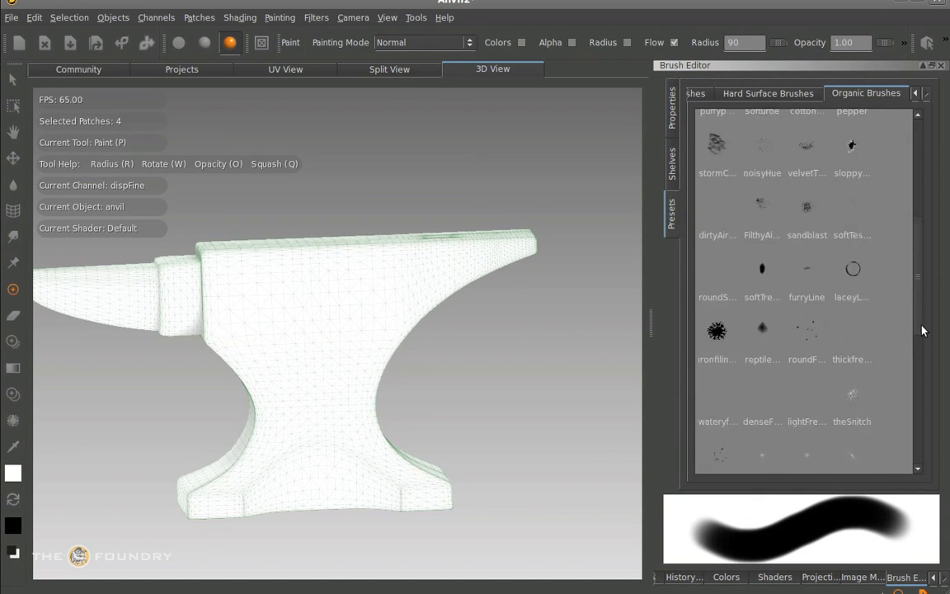
scroll(922, 367, "down", 3)
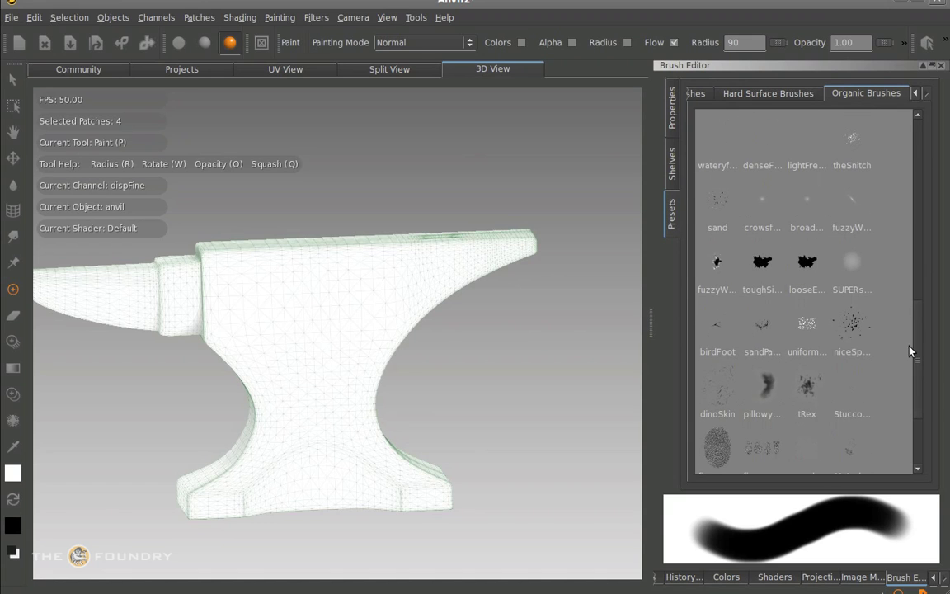
scroll(918, 396, "down", 4)
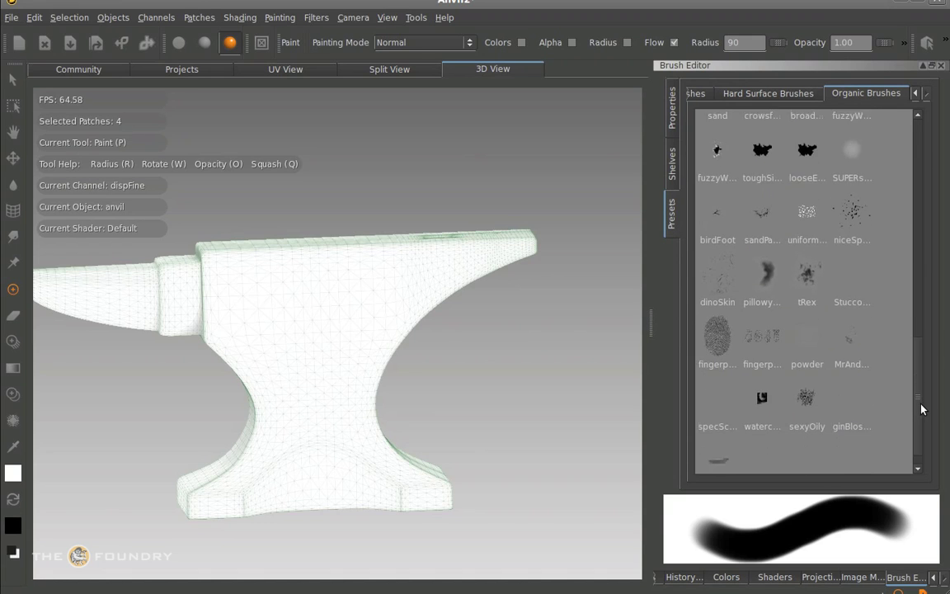
scroll(920, 396, "up", 15)
left_click(767, 92)
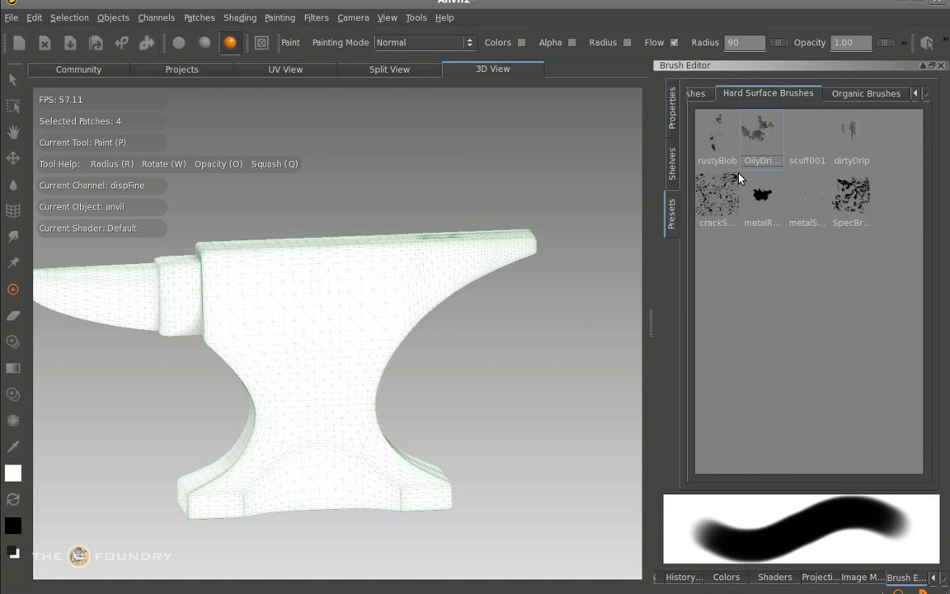
left_click(809, 203)
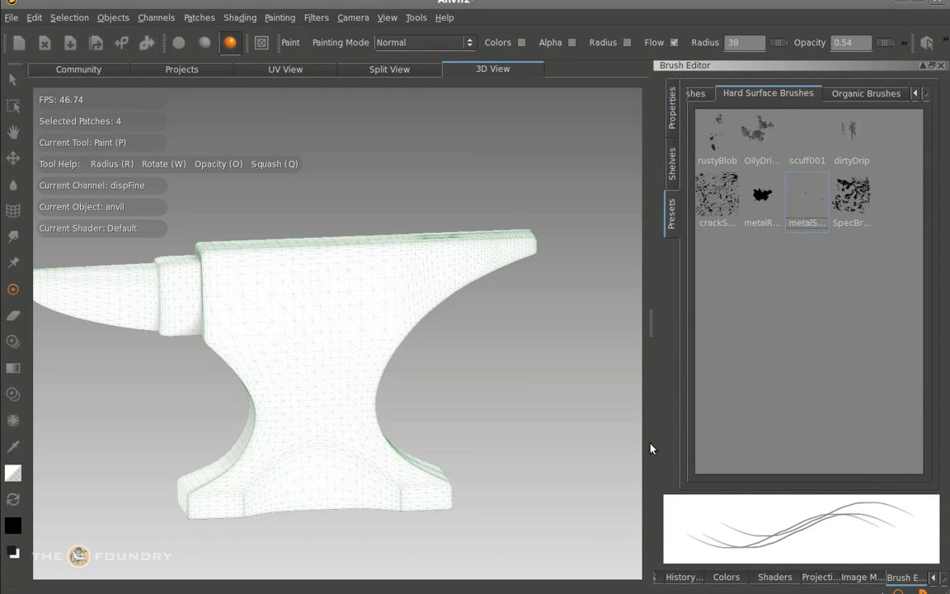
Set the scratch brush's rotation to 52.20, its radius and inner radius to 24, and its squish to 0.98
left_click(672, 107)
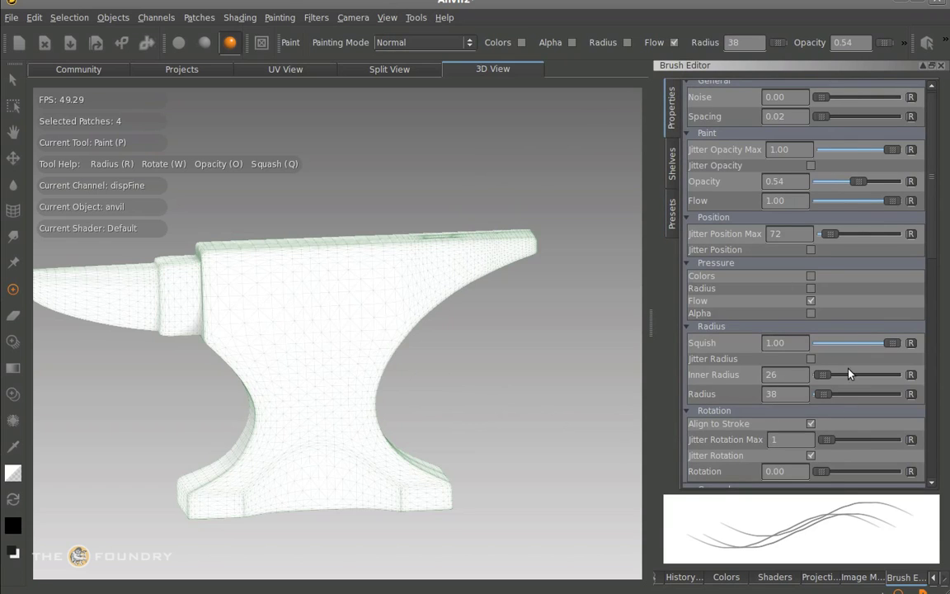
scroll(868, 276, "down", 5)
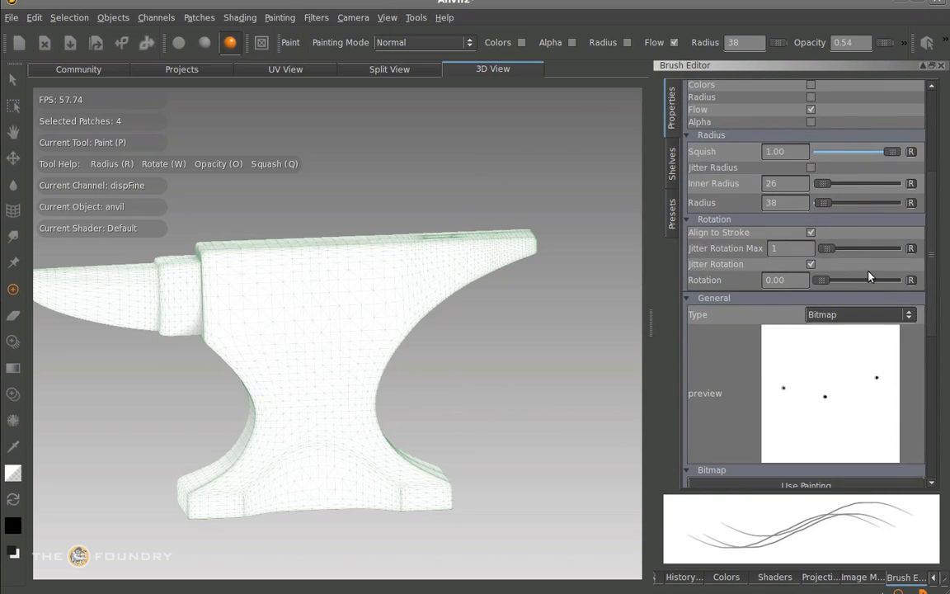
left_click_drag(821, 282, 832, 280)
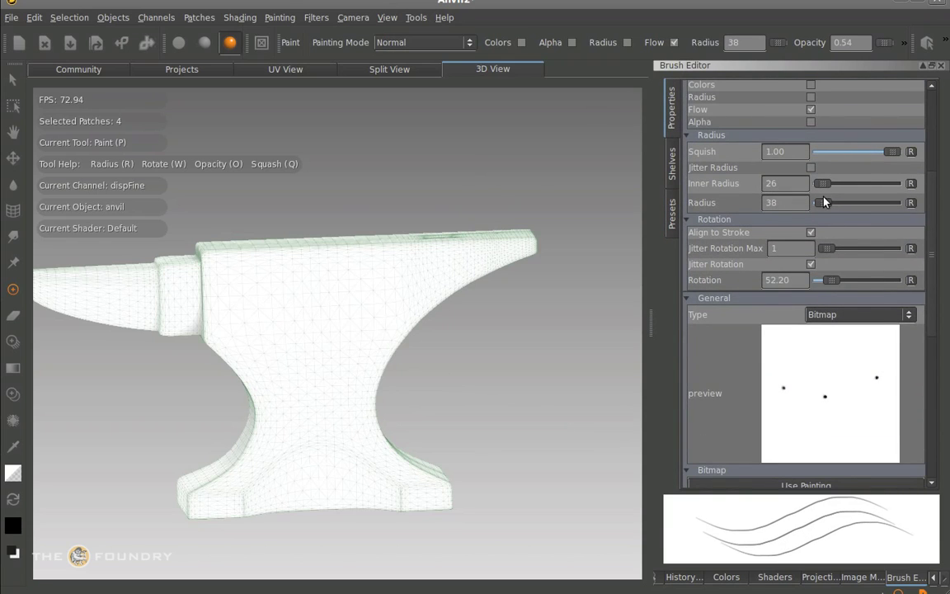
left_click_drag(823, 183, 831, 185)
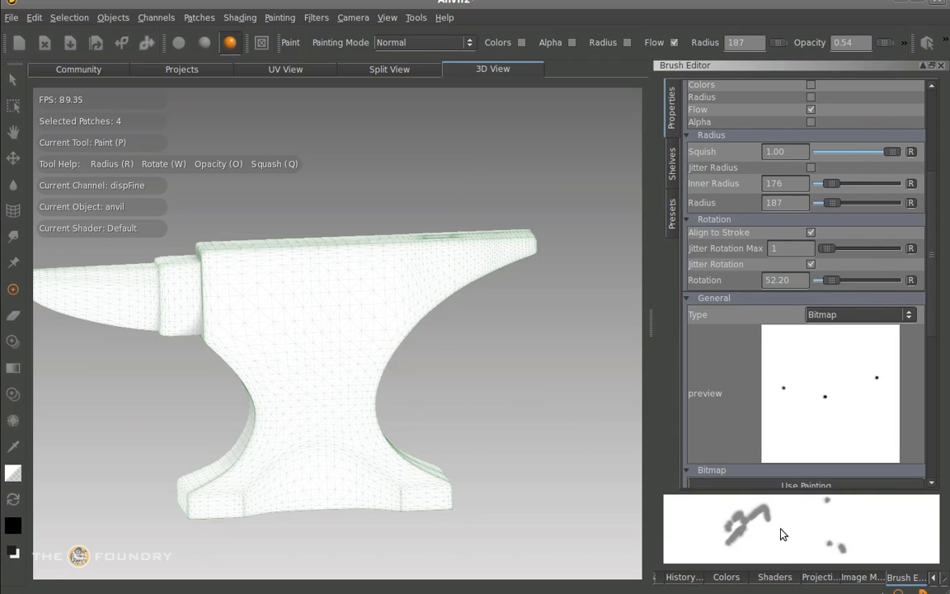
left_click_drag(829, 204, 820, 206)
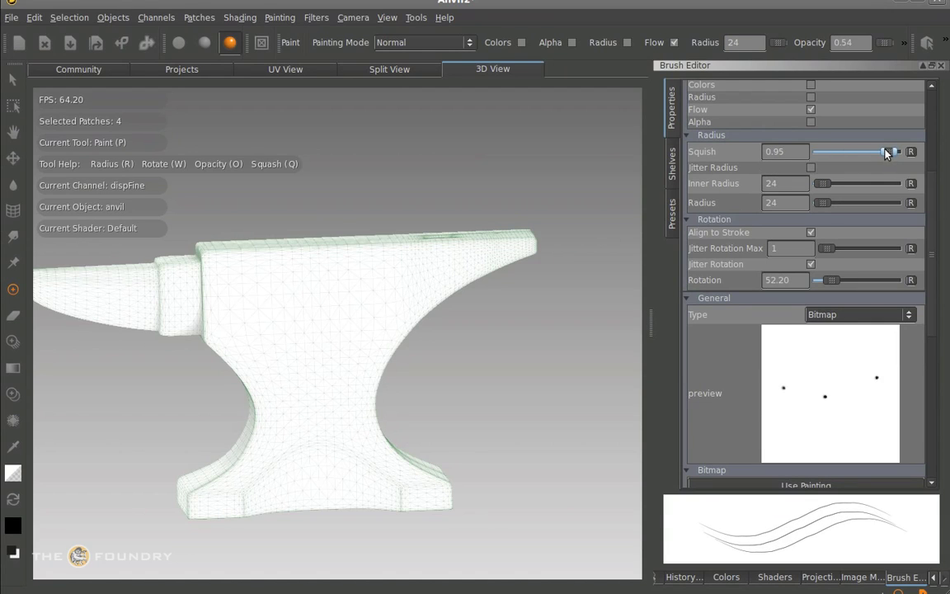
left_click_drag(887, 151, 884, 152)
Set the brush opacity to 0.36 and noise to 21.18, testing each change in the stroke preview
scroll(931, 181, "up", 5)
scroll(936, 179, "up", 2)
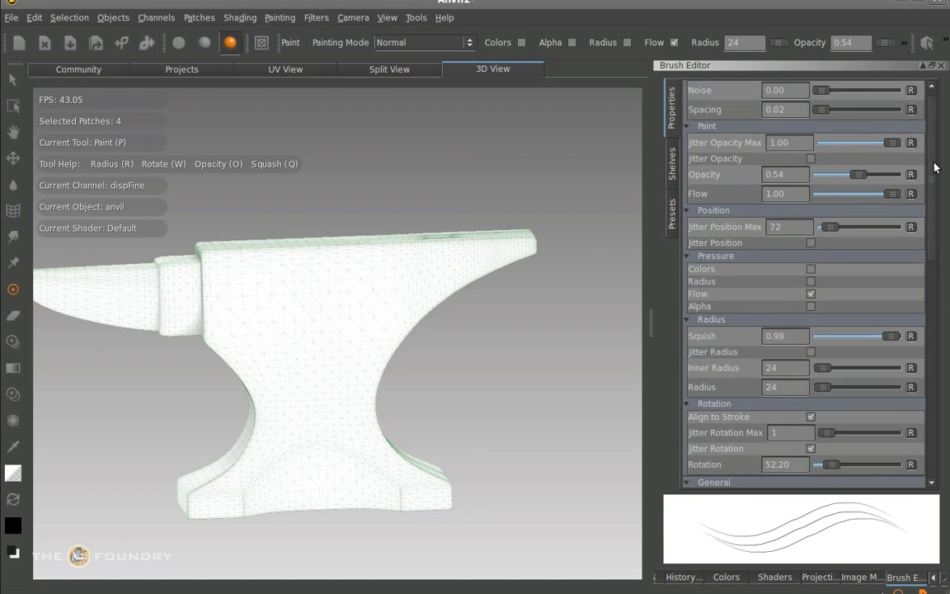
mouse_move(861, 190)
left_mouse_down()
mouse_move(872, 188)
mouse_move(847, 191)
left_mouse_up()
left_click_drag(732, 547, 793, 527)
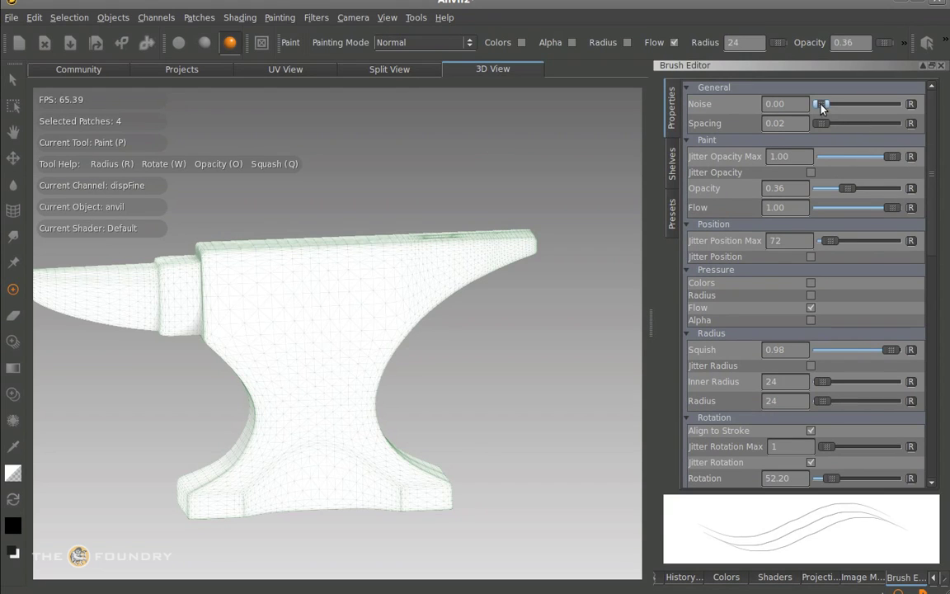
left_click_drag(821, 107, 837, 106)
left_click_drag(726, 551, 779, 531)
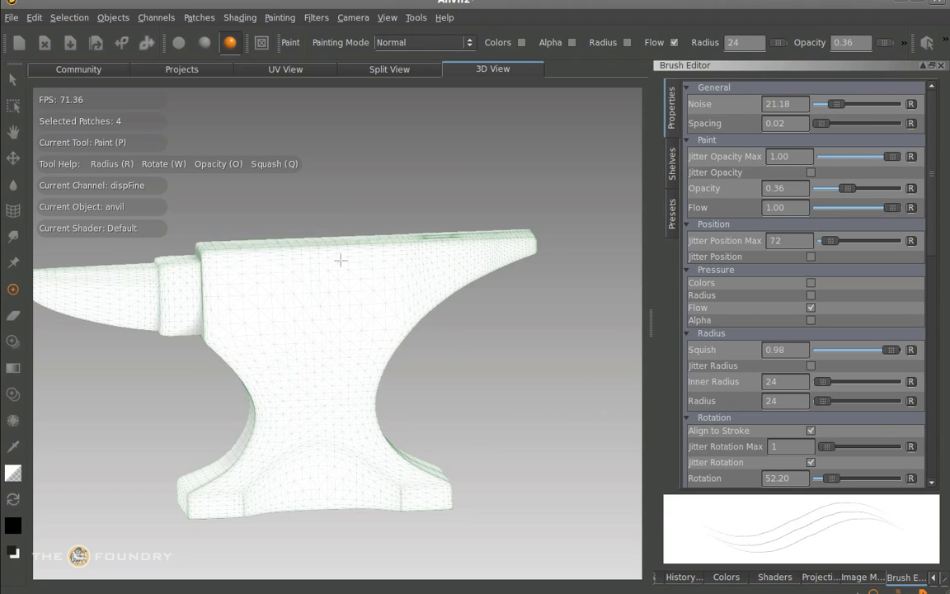
Keep black as the background color and swap it with the foreground color to paint in black
left_click(13, 526)
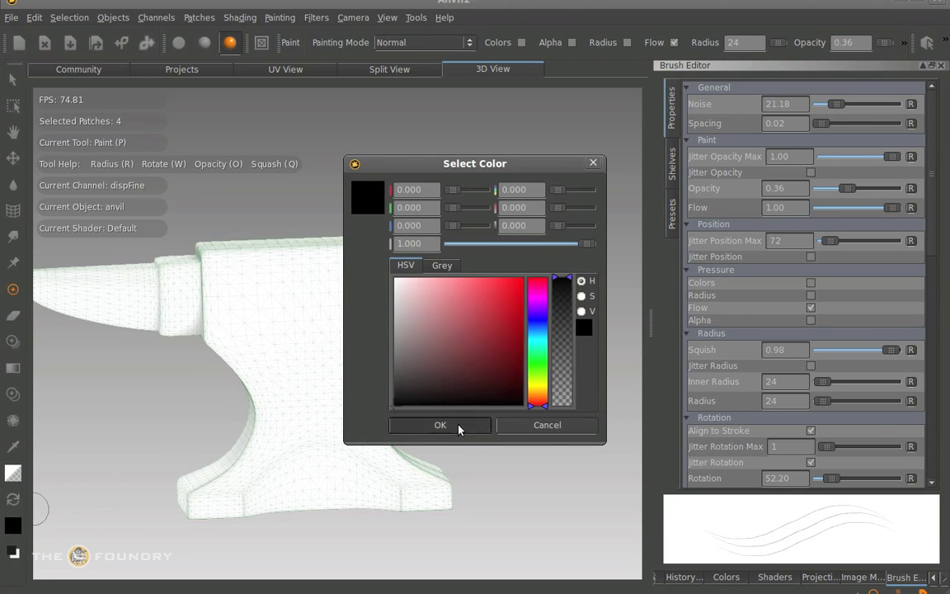
left_click(458, 425)
left_click(13, 498)
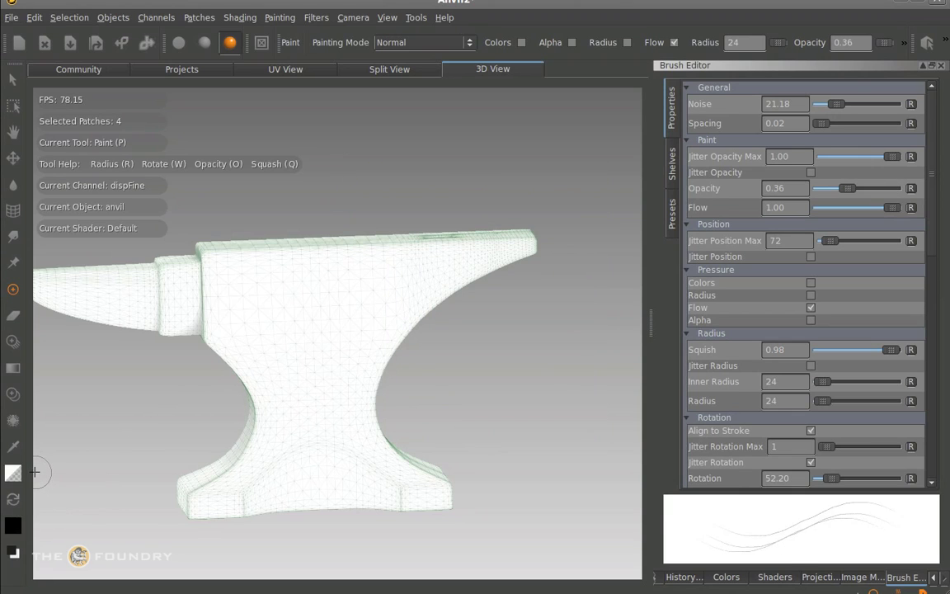
Paint four diagonal black scratch strokes across the anvil's side from lower edge to upper edge
left_click_drag(201, 351, 309, 218)
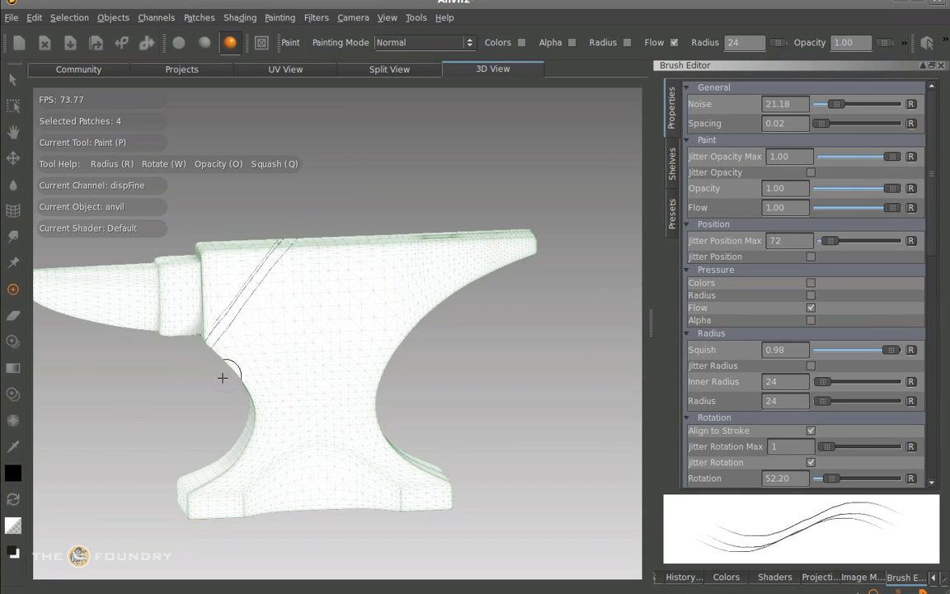
left_click_drag(216, 387, 333, 216)
left_click_drag(233, 414, 394, 208)
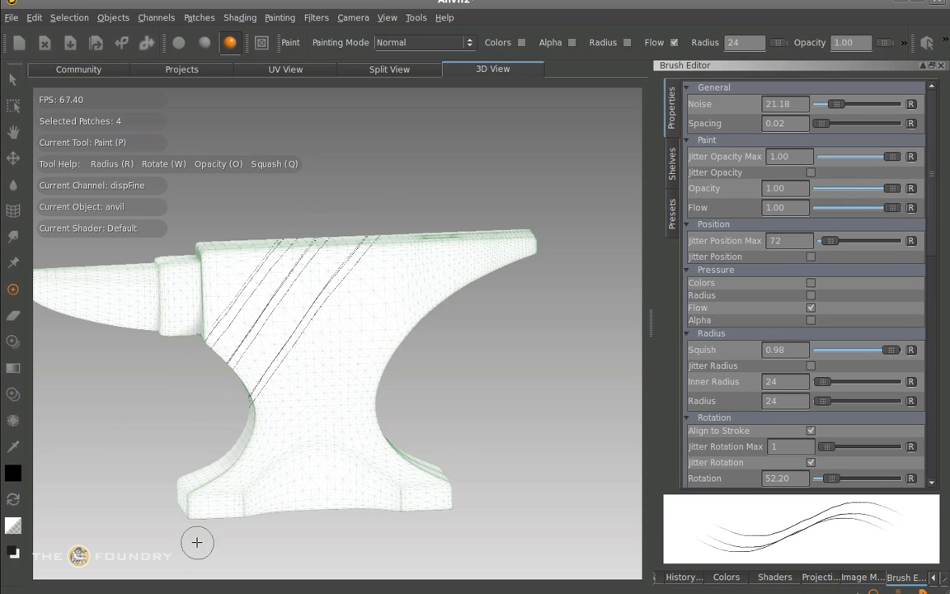
left_click_drag(197, 543, 400, 237)
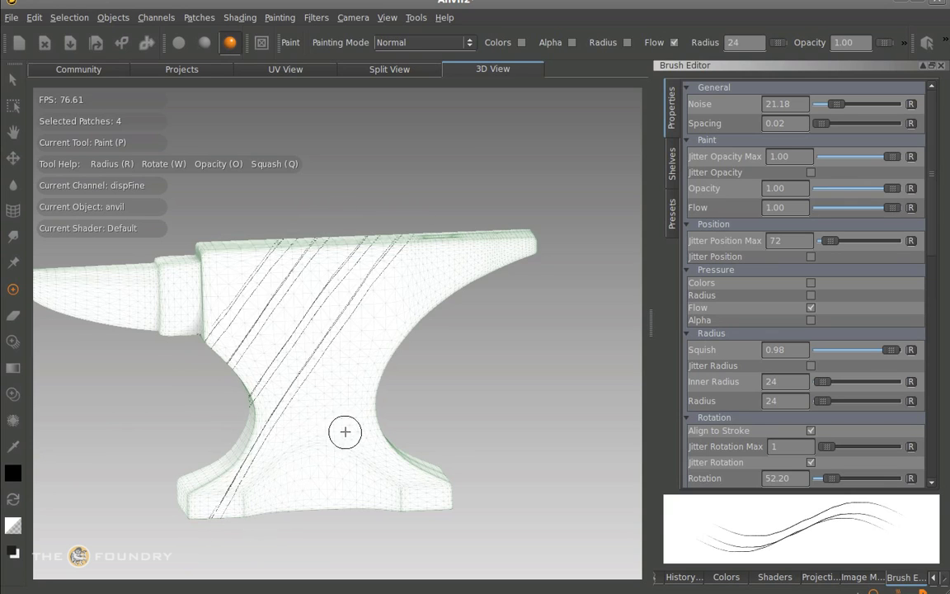
Enable the edge mask, paint more trial scratches over the anvil's side, base and horn, and clear the unbaked paint
key("grave")
left_click_drag(223, 466, 388, 245)
left_click_drag(270, 459, 412, 227)
left_click_drag(464, 266, 525, 243)
mouse_move(155, 303)
left_mouse_down()
mouse_move(89, 304)
mouse_move(111, 266)
mouse_move(170, 282)
mouse_move(174, 319)
mouse_move(212, 272)
mouse_move(272, 263)
left_mouse_up()
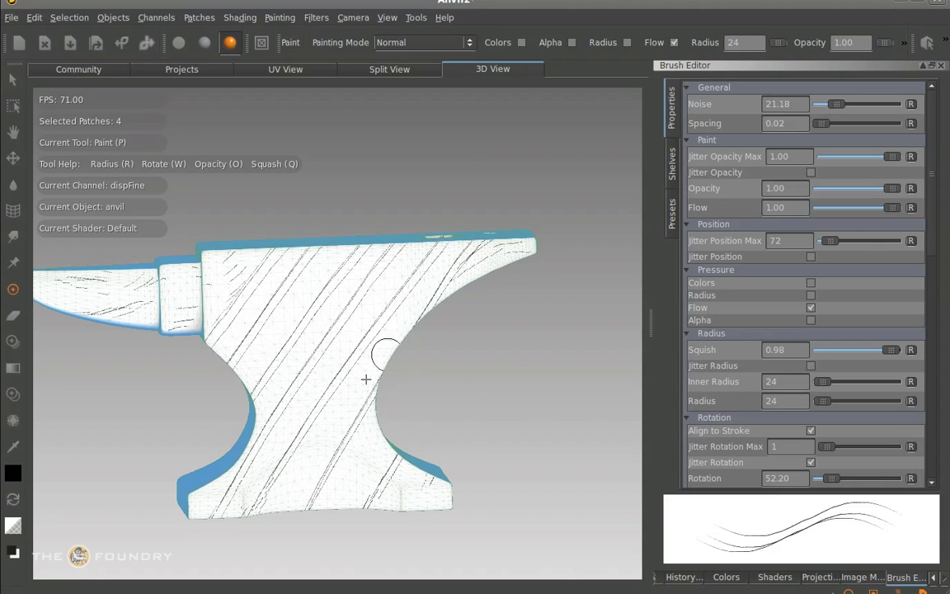
left_click(237, 48)
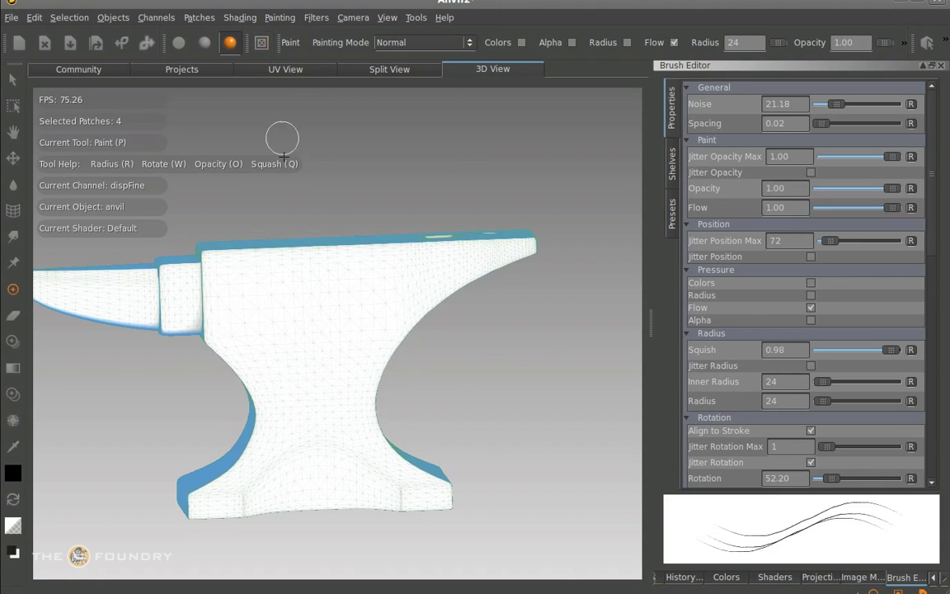
View the anvil from the top and set the edge mask's Falloff End to 1.00 and Falloff Start to 0.62
mouse_move(338, 347)
left_mouse_down("alt")
mouse_move(333, 407)
mouse_move(322, 343)
mouse_move(333, 349)
left_mouse_up("alt")
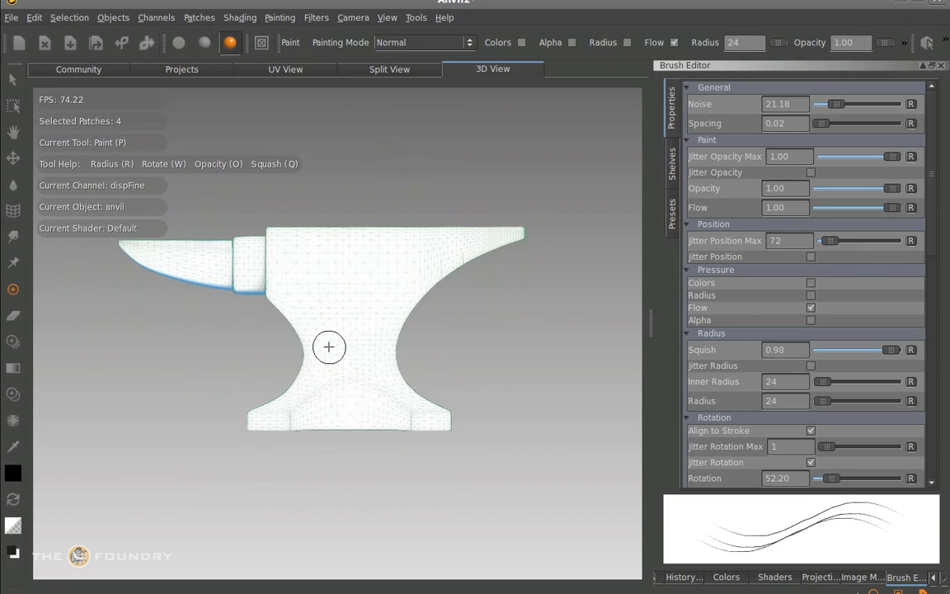
key("ctrl+Right")
key("ctrl+Down")
key("ctrl+Up")
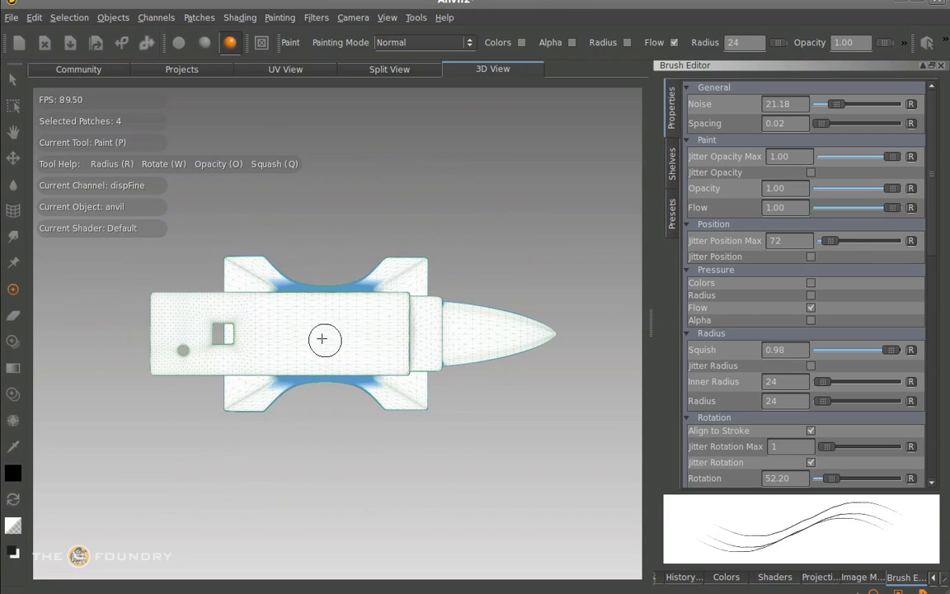
left_click(823, 575)
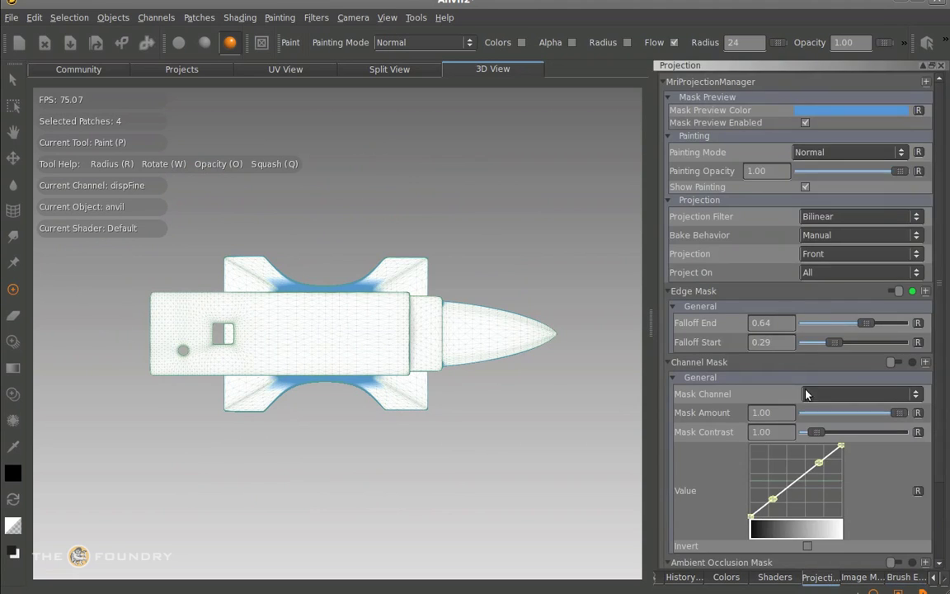
left_click_drag(839, 343, 902, 323)
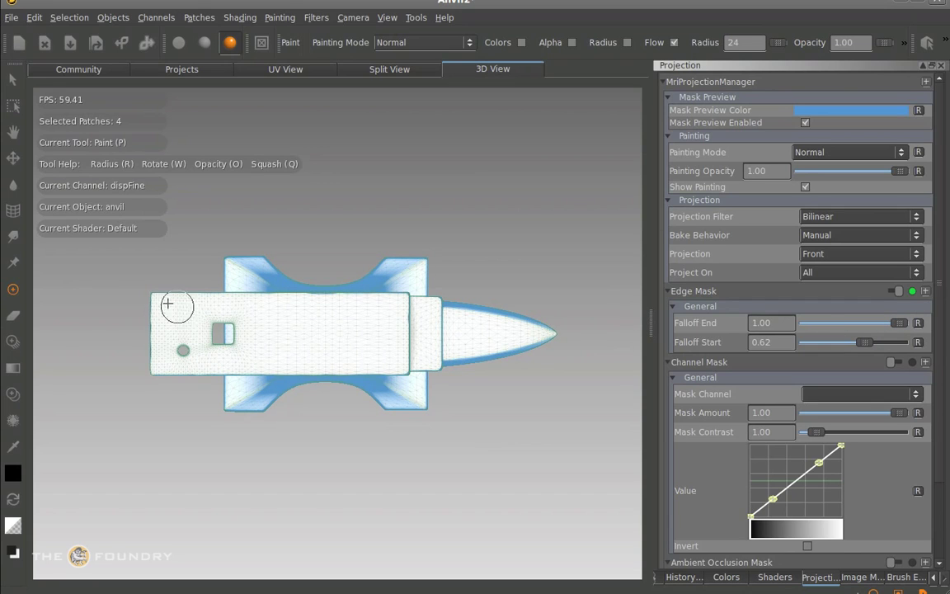
Paint diagonal black scratches across the anvil's whole top face and horn in the dispFine channel
mouse_move(169, 282)
left_mouse_down()
mouse_move(134, 371)
mouse_move(149, 382)
mouse_move(180, 373)
mouse_move(251, 309)
left_mouse_up()
mouse_move(358, 215)
left_mouse_down()
mouse_move(265, 350)
mouse_move(220, 439)
mouse_move(292, 400)
mouse_move(415, 276)
mouse_move(430, 282)
mouse_move(427, 329)
mouse_move(535, 263)
mouse_move(538, 222)
mouse_move(519, 249)
mouse_move(517, 322)
mouse_move(494, 320)
left_mouse_up()
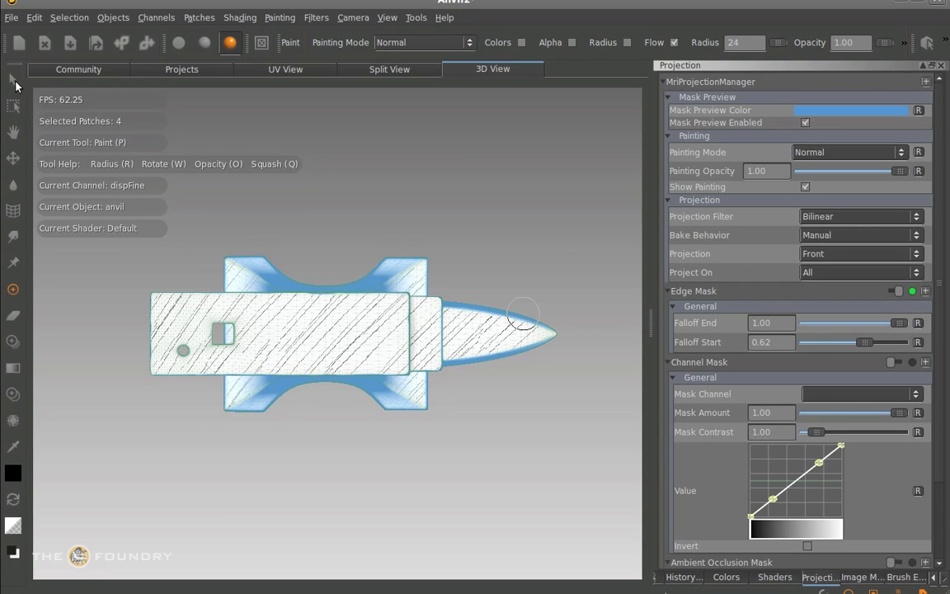
Switch to the Select tool, turn off the edge mask and deselect all of the anvil's patches
left_click(15, 85)
left_click_drag(402, 372, 257, 39, "alt")
left_click_drag(264, 374, 141, 591, "alt")
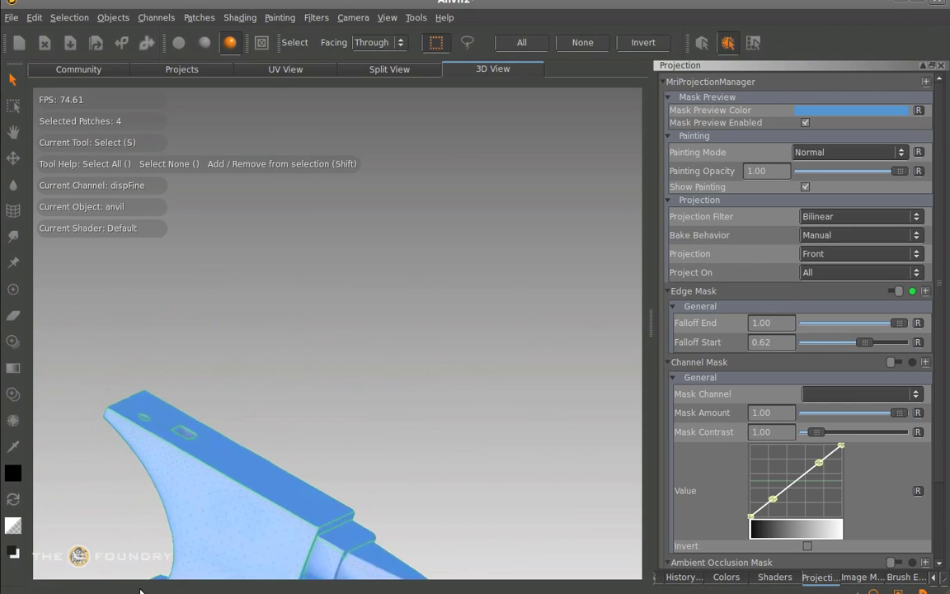
middle_click_drag(140, 591, 425, 272)
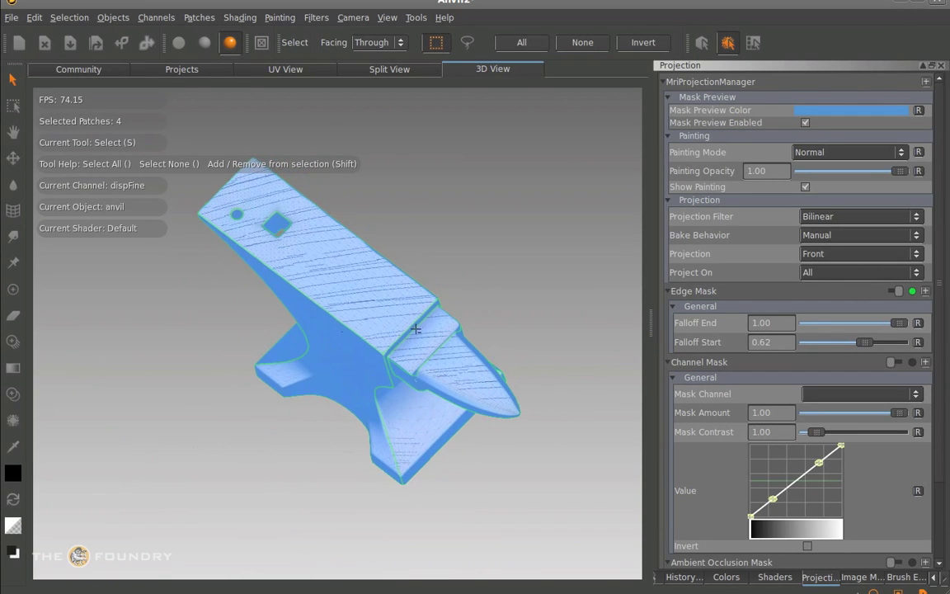
middle_click_drag(416, 329, 560, 247)
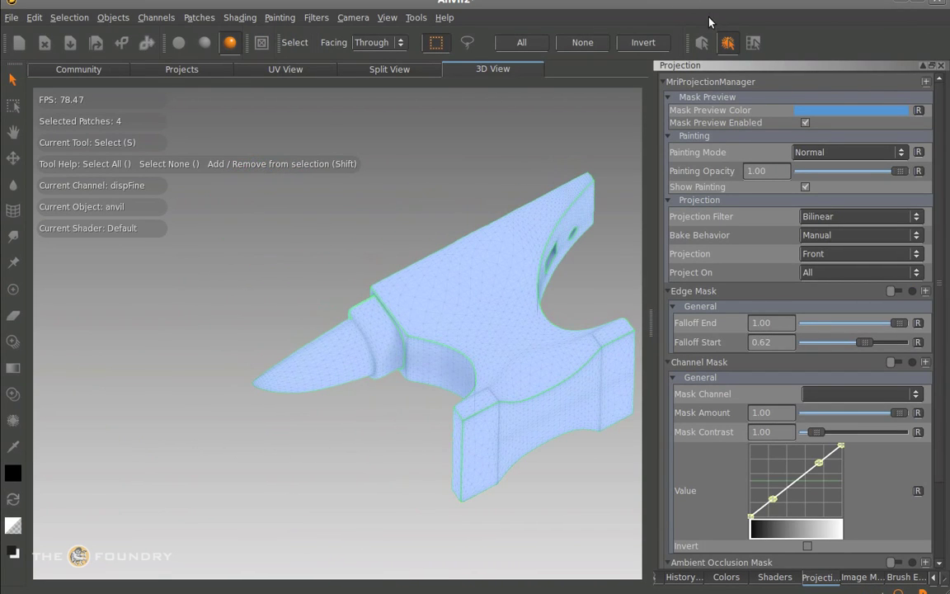
left_click(441, 274)
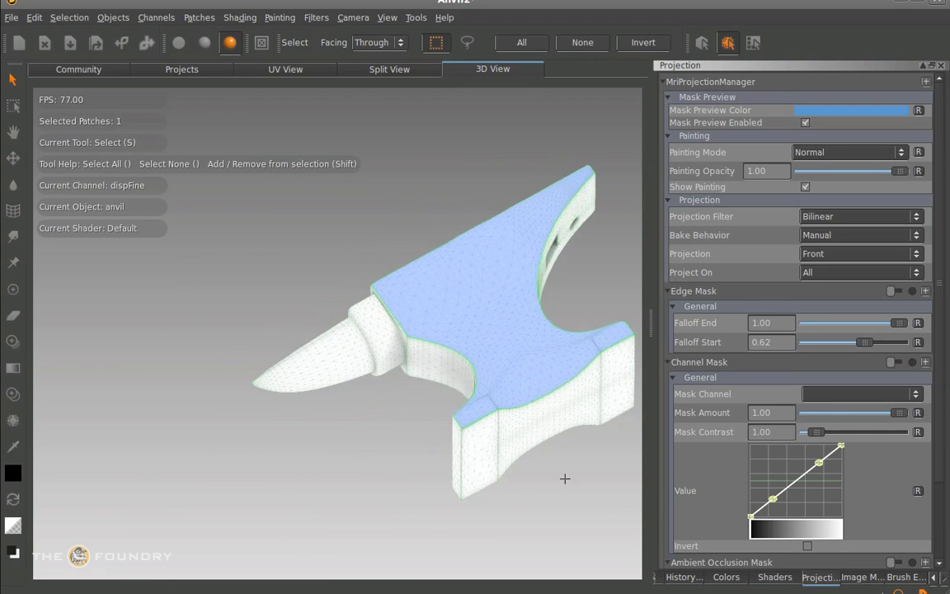
middle_click_drag(564, 477, 367, 361)
left_click(456, 329)
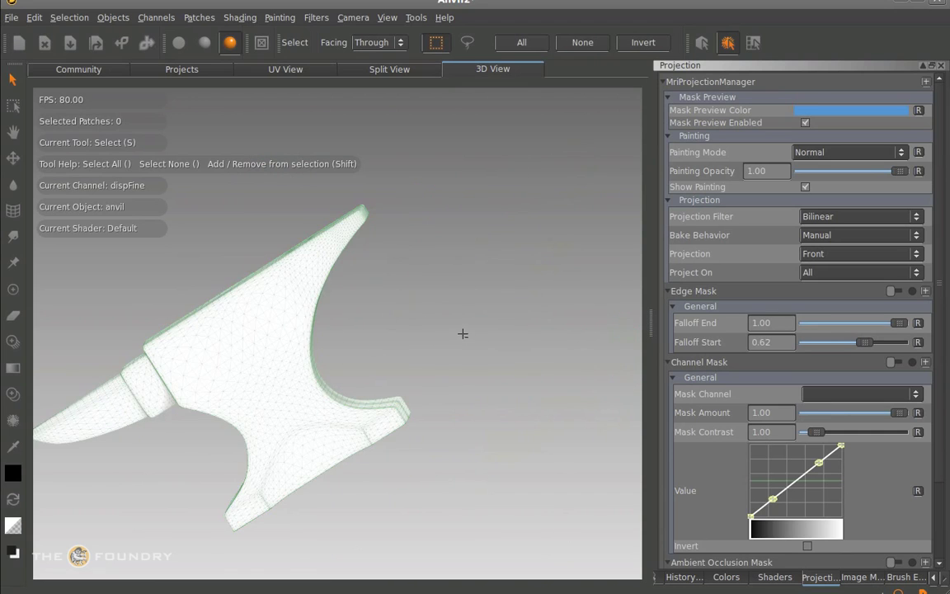
middle_click_drag(455, 331, 518, 356)
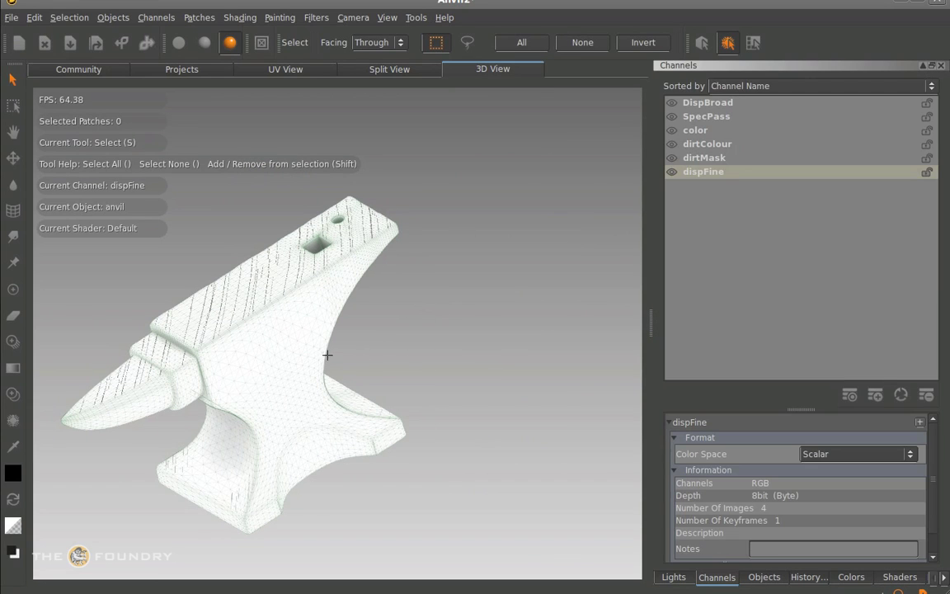
Make the color channel current, frame the anvil's rusty side up close and switch to the Towbrush
middle_click_drag(327, 354, 294, 369)
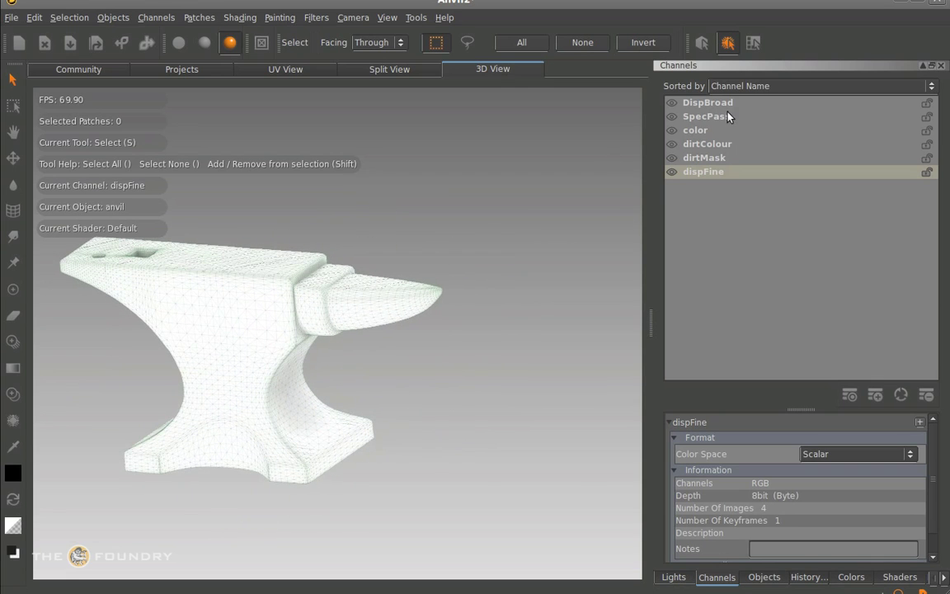
left_click(699, 134)
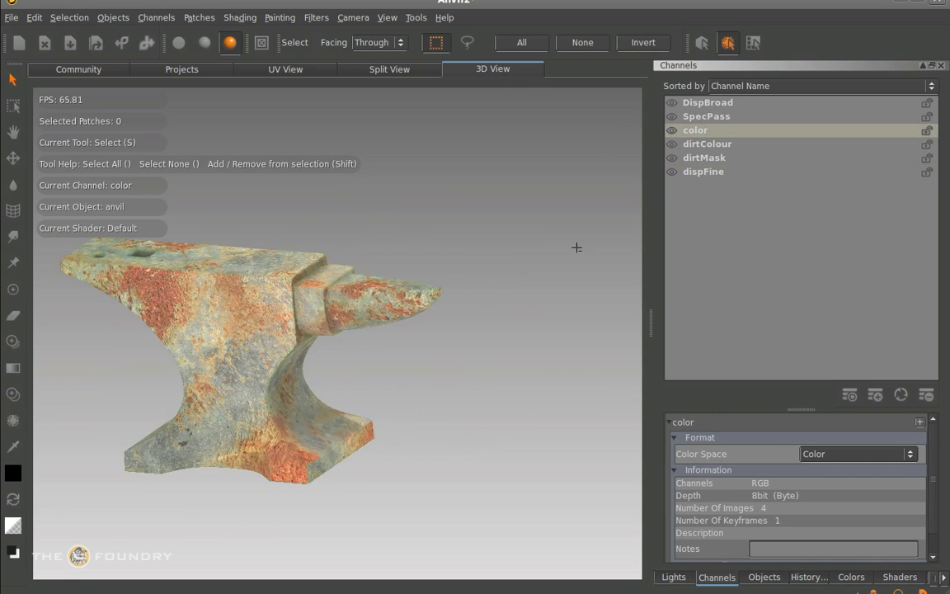
left_click_drag(273, 332, 328, 305, "alt")
right_click_drag(328, 306, 254, 375, "alt")
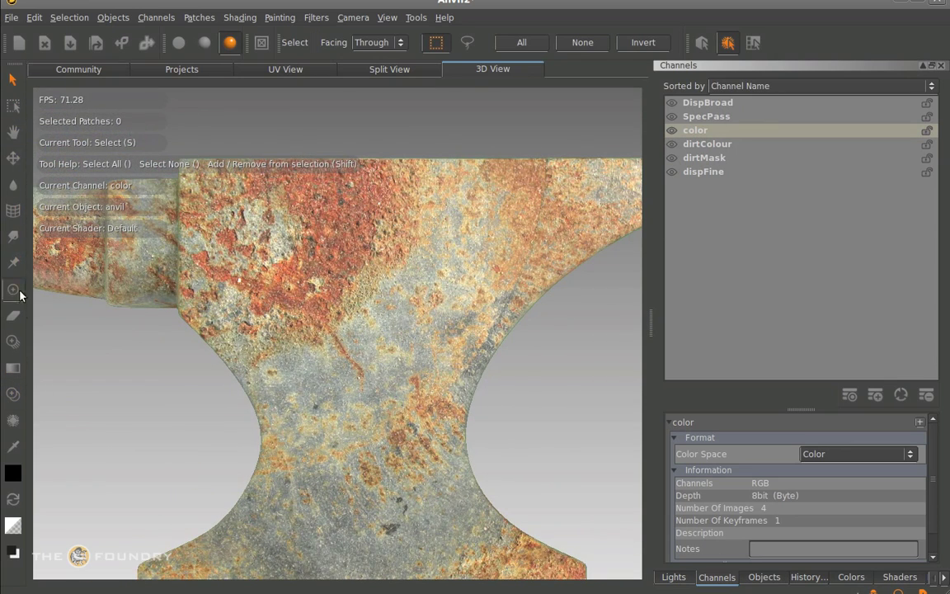
left_click(11, 419)
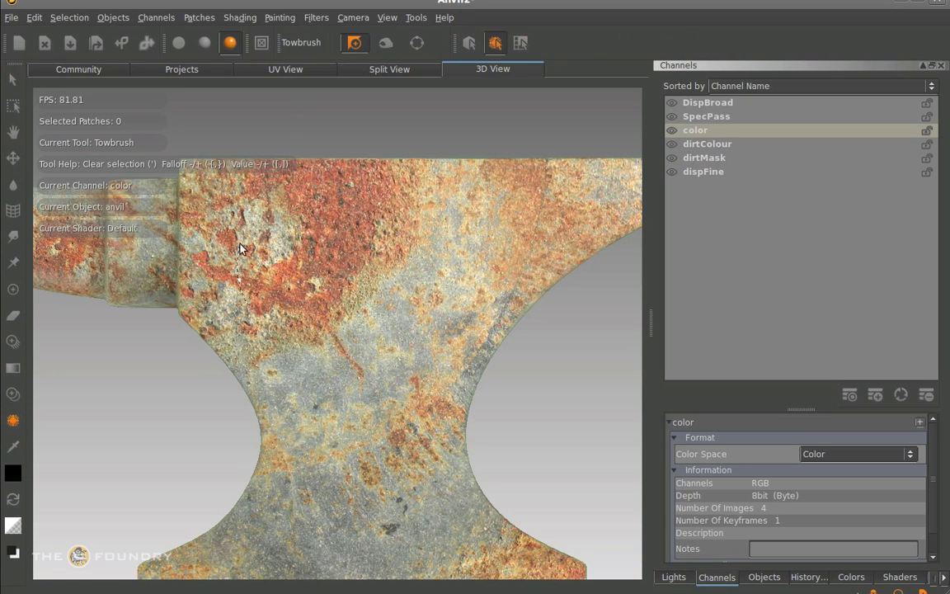
key("s")
left_click(12, 420)
key("s")
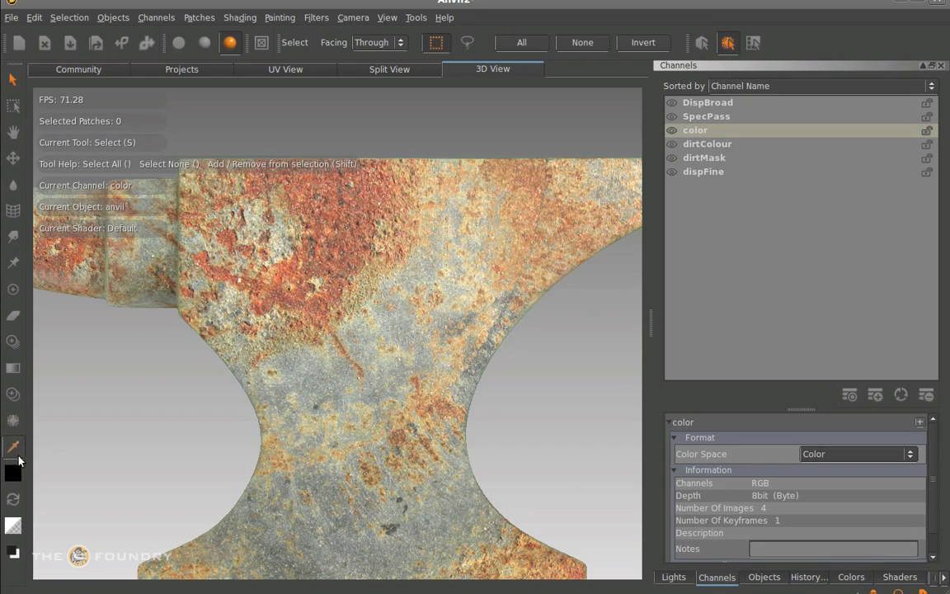
left_click(12, 421)
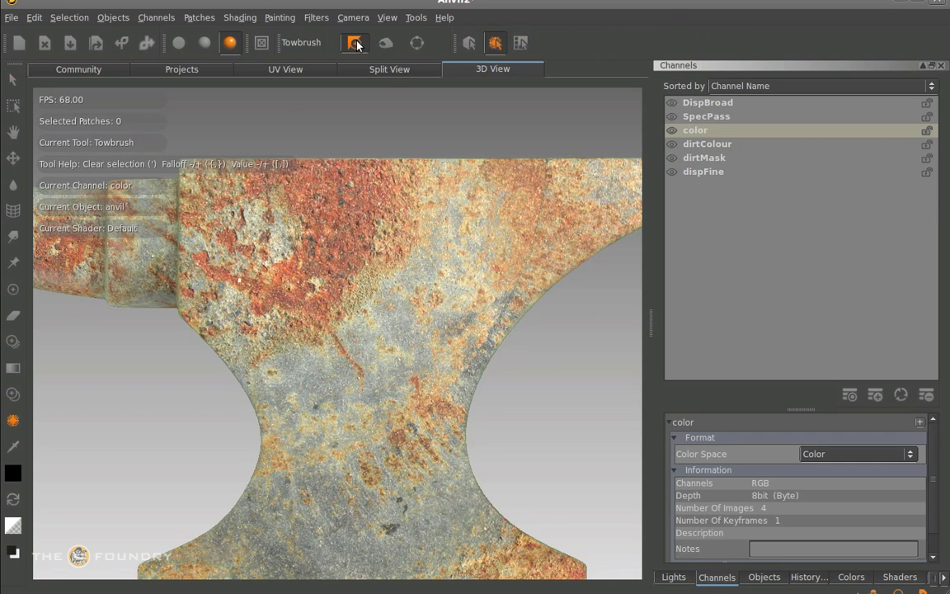
left_click_drag(240, 281, 283, 223)
key("s")
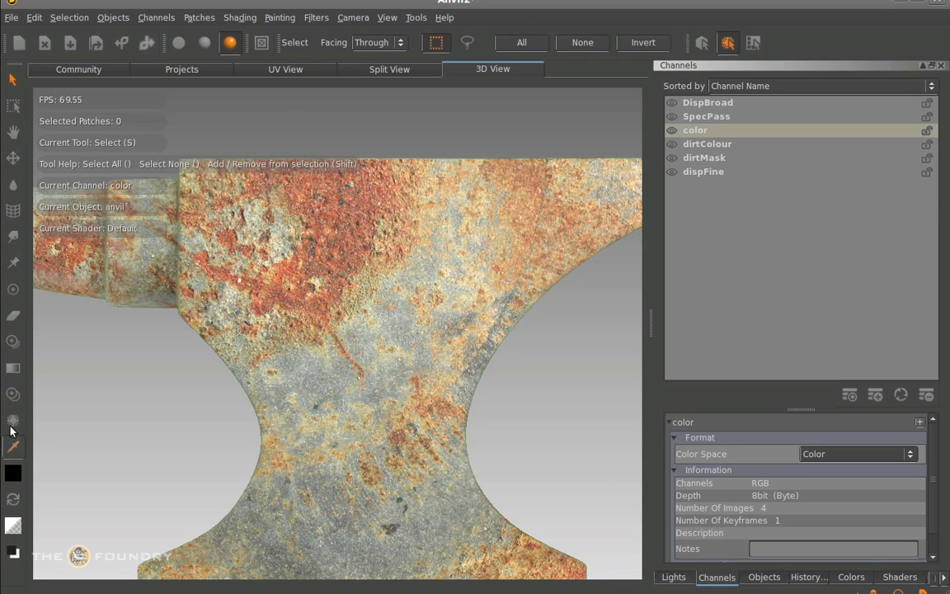
left_click(14, 420)
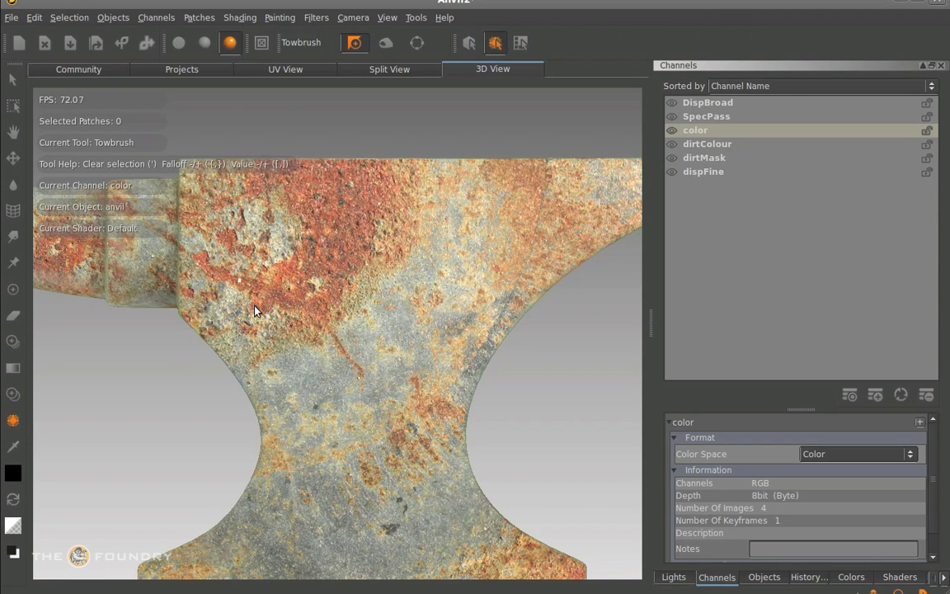
left_click_drag(239, 281, 272, 220)
key("s")
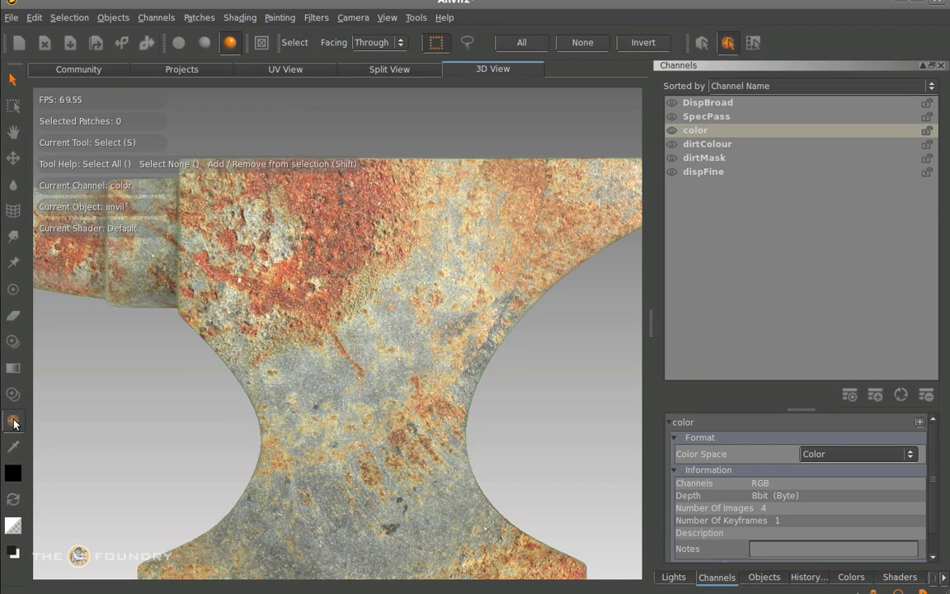
left_click(12, 420)
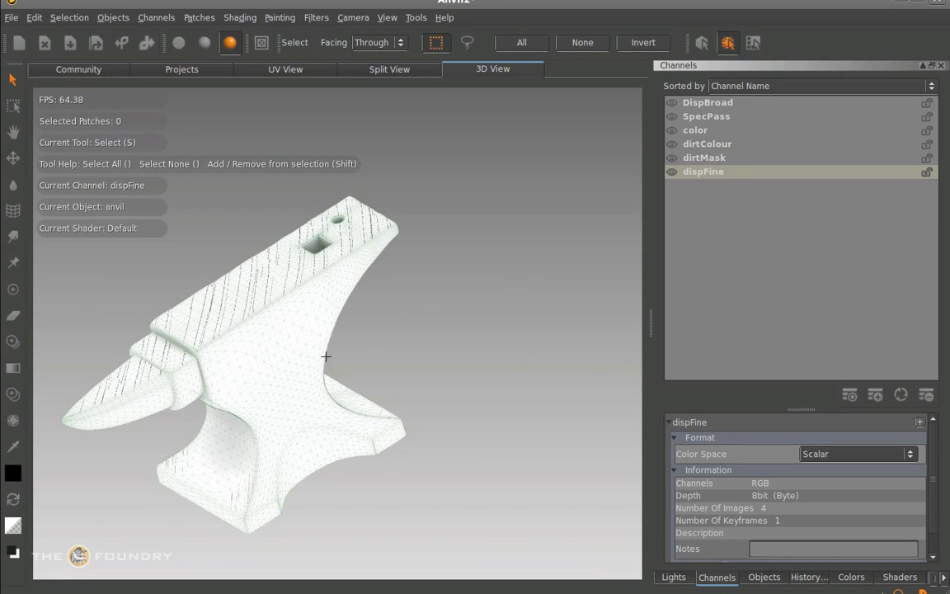
Display the color channel, square up and enlarge the view of the anvil's side, and activate the Towbrush
mouse_move(326, 357)
left_mouse_down("alt")
mouse_move(489, 285)
mouse_move(601, 250)
mouse_move(294, 367)
mouse_move(310, 354)
left_mouse_up("alt")
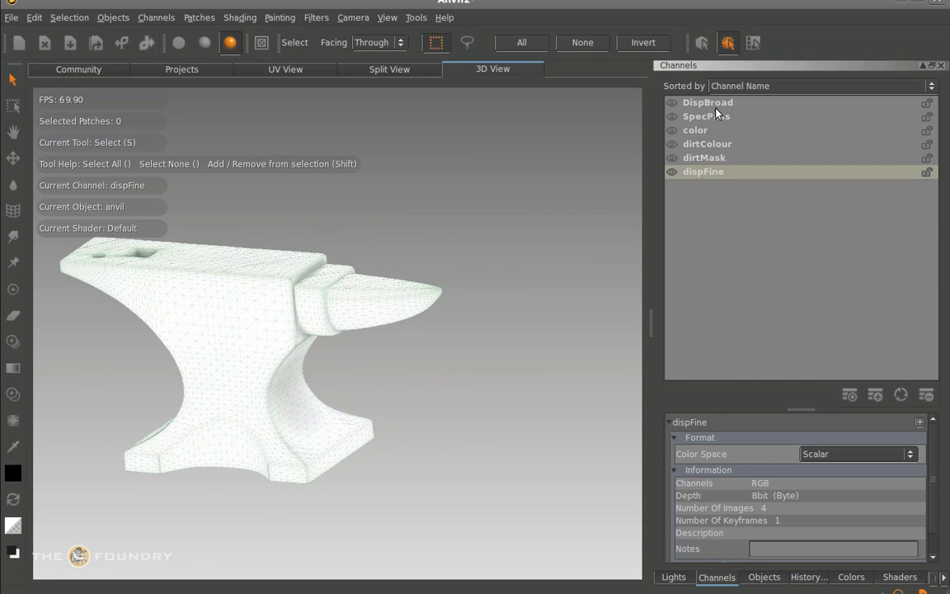
left_click(700, 135)
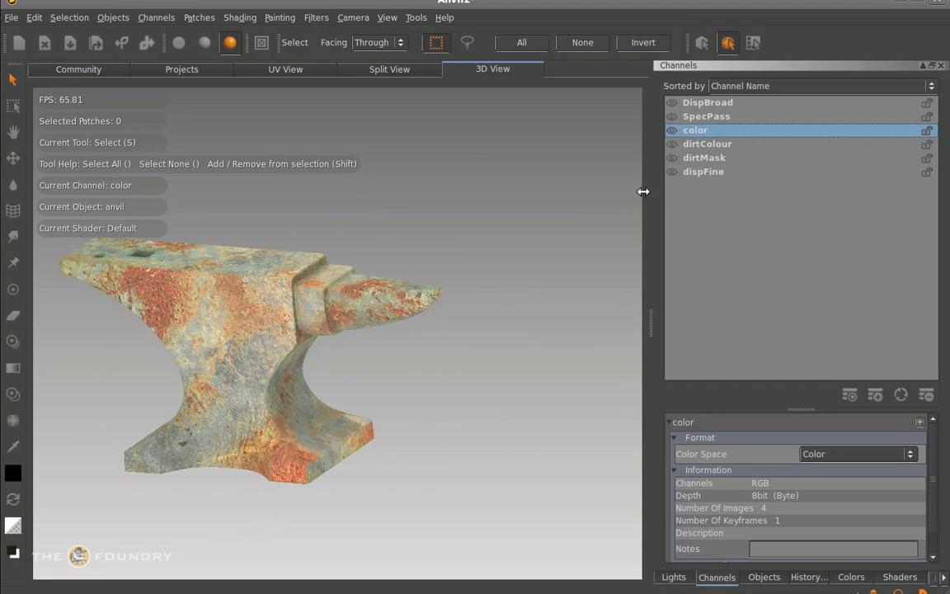
left_click_drag(224, 282, 320, 309, "alt")
key("ctrl+Left")
right_click_drag(337, 302, 57, 412, "alt")
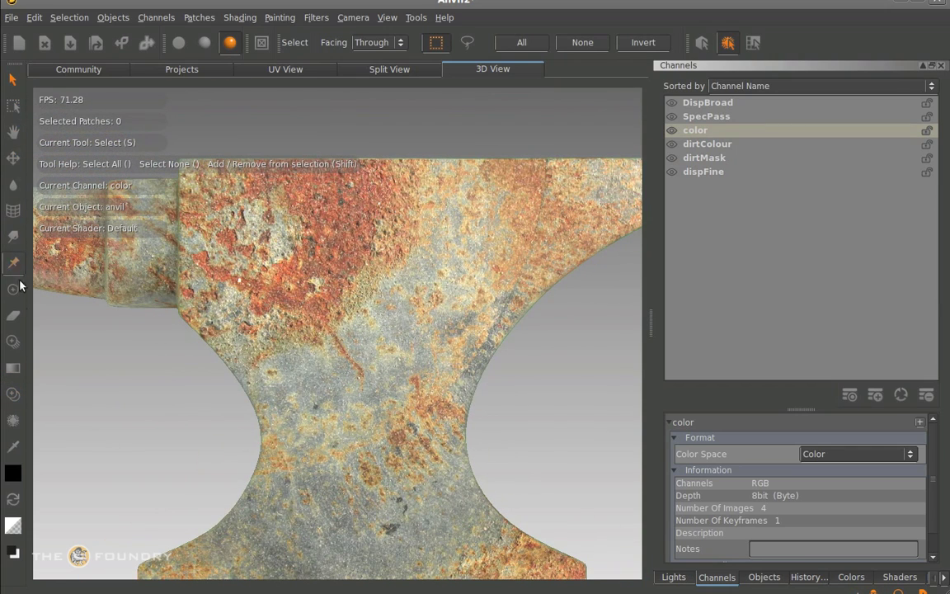
left_click(12, 420)
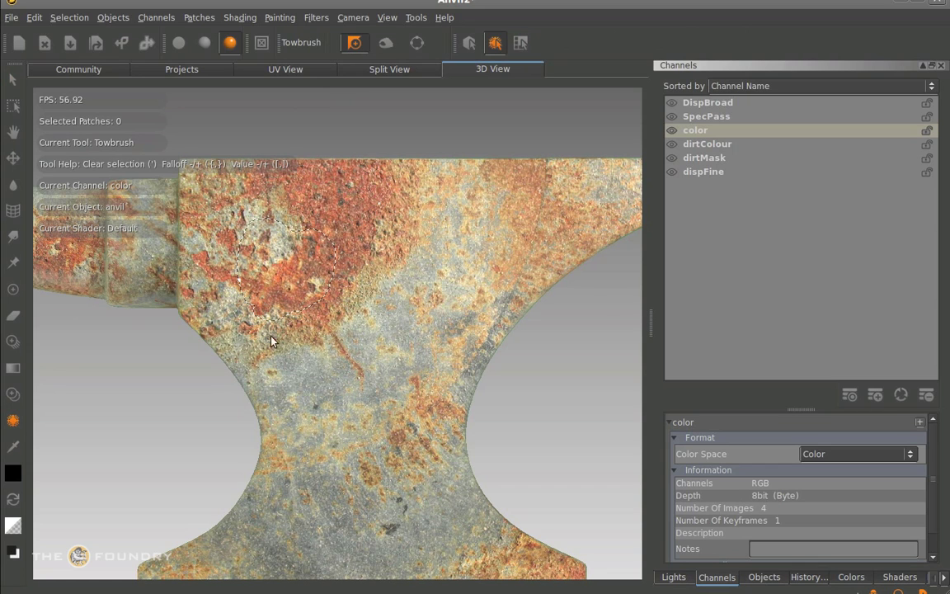
Try the Towbrush's first two modes by towing circular rust patches between the anvil's upper side, the area near its heel and its waist
mouse_move(283, 272)
left_mouse_down()
mouse_move(361, 245)
mouse_move(431, 243)
mouse_move(359, 408)
mouse_move(394, 414)
mouse_move(367, 367)
mouse_move(376, 436)
mouse_move(365, 365)
mouse_move(393, 456)
mouse_move(435, 517)
mouse_move(288, 412)
mouse_move(334, 330)
mouse_move(334, 373)
mouse_move(494, 208)
mouse_move(502, 213)
left_mouse_up()
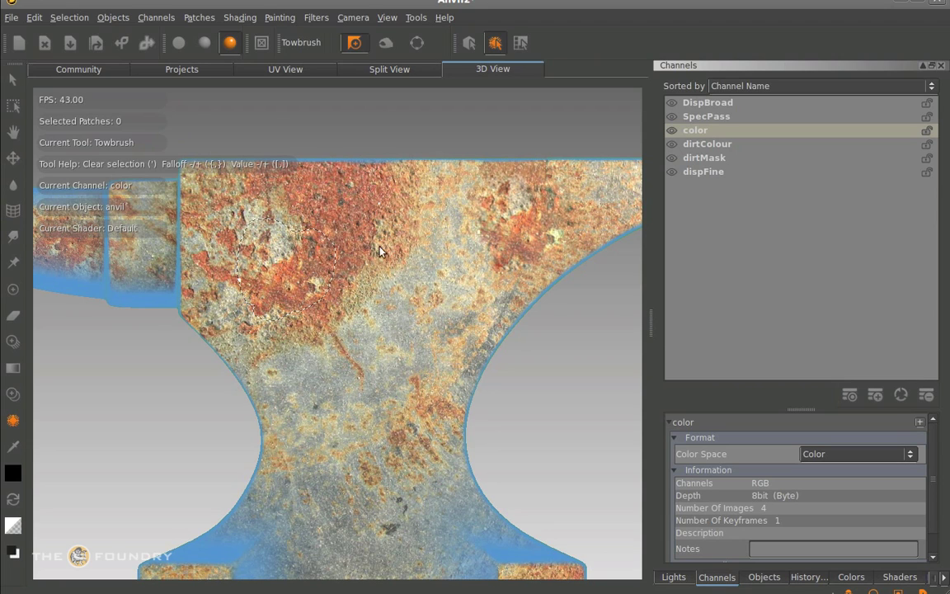
left_click(390, 47)
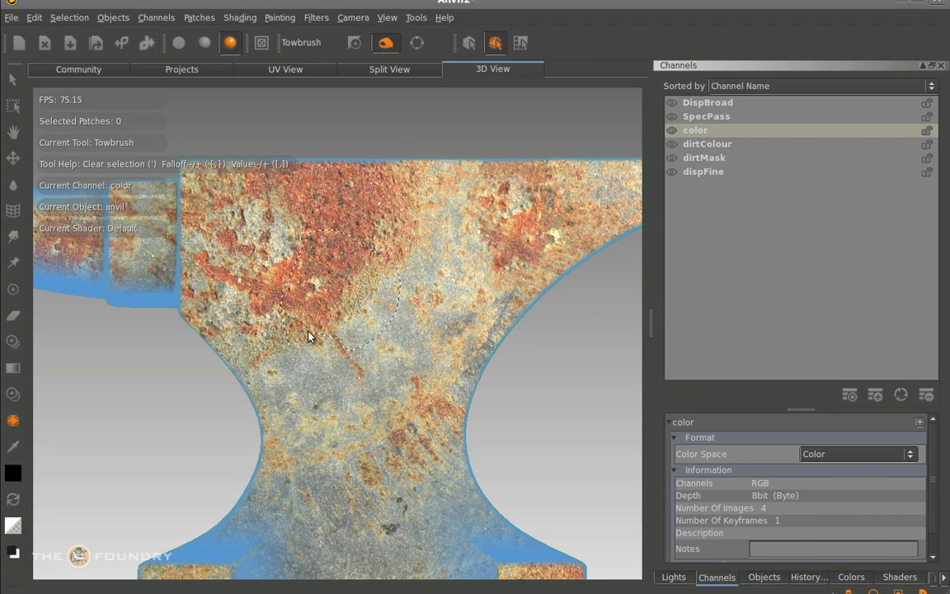
mouse_move(338, 287)
left_mouse_down()
mouse_move(462, 226)
mouse_move(511, 220)
left_mouse_up()
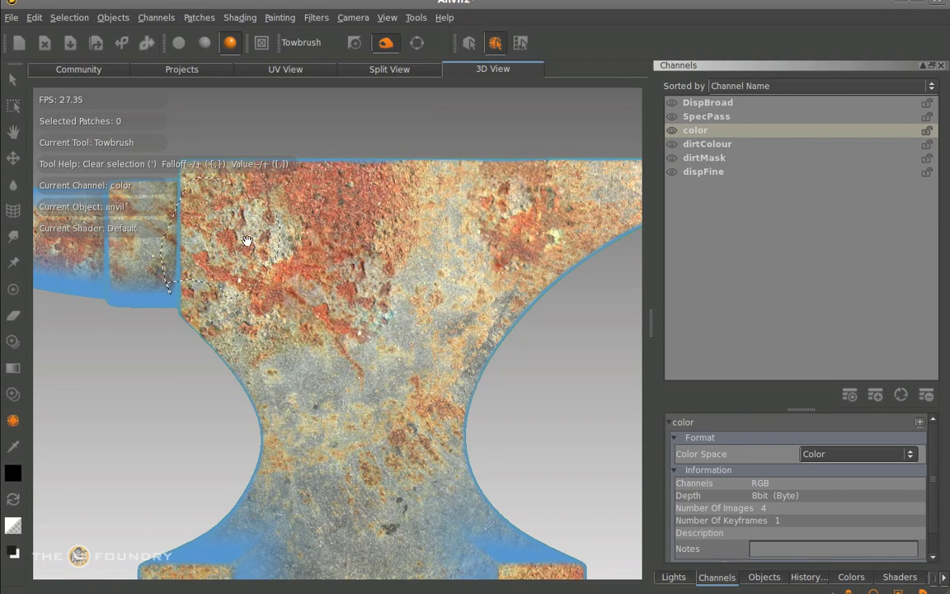
left_click_drag(226, 235, 422, 446)
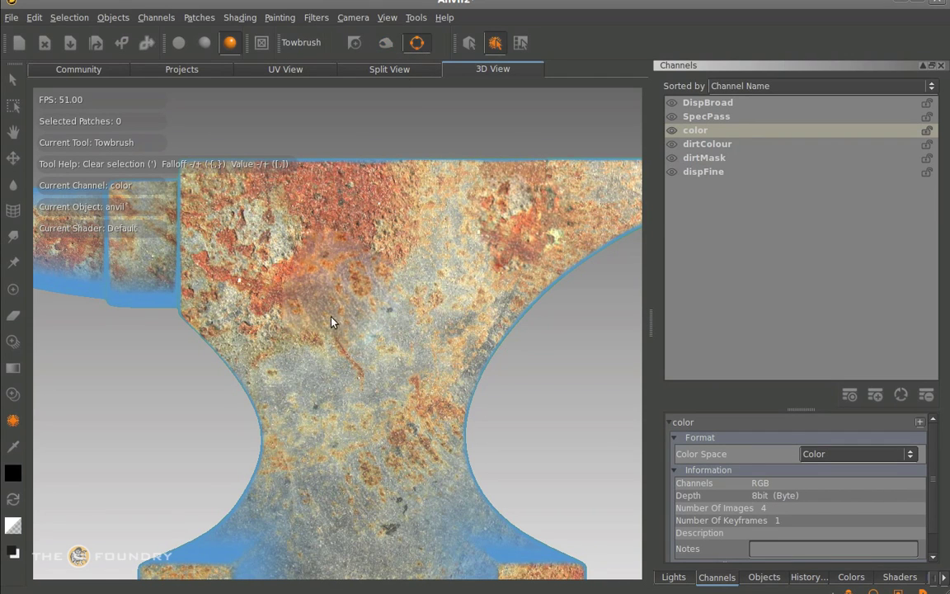
Try the Towbrush's third mode by swapping a rusty patch on the upper side with one at the anvil's waist
left_click_drag(393, 348, 362, 356)
mouse_move(352, 292)
left_mouse_down()
mouse_move(470, 230)
mouse_move(493, 251)
mouse_move(382, 449)
mouse_move(365, 454)
mouse_move(377, 469)
left_mouse_up()
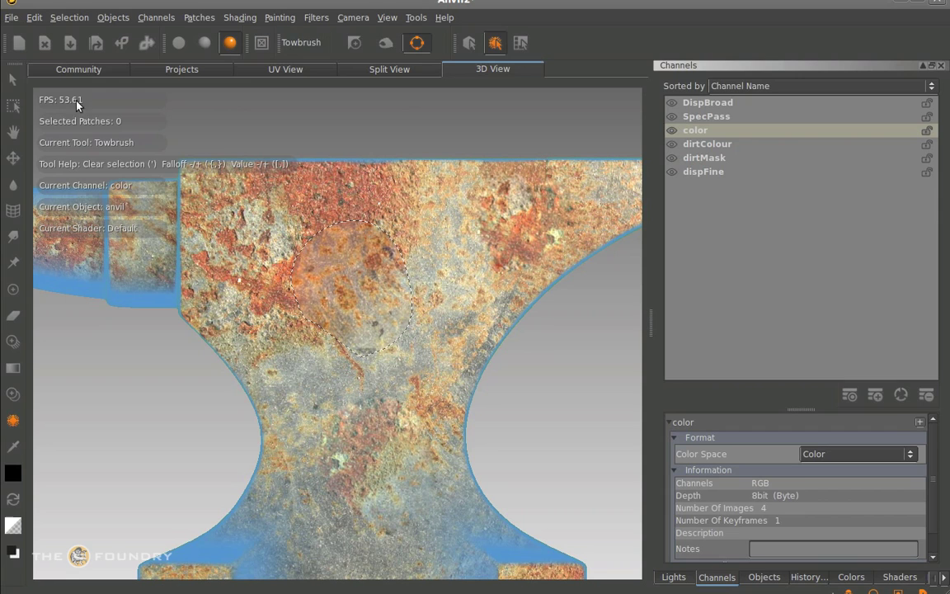
left_click(13, 81)
left_click(13, 419)
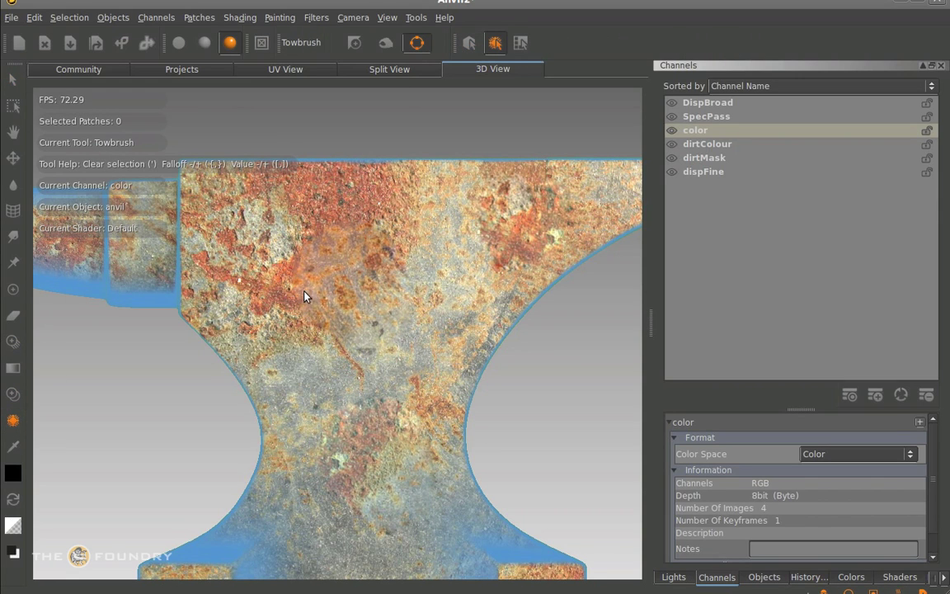
Undo the waist swap and swap the upper side's rusty patch with the one near the anvil's heel
key("ctrl+z")
left_click_drag(299, 282, 306, 239)
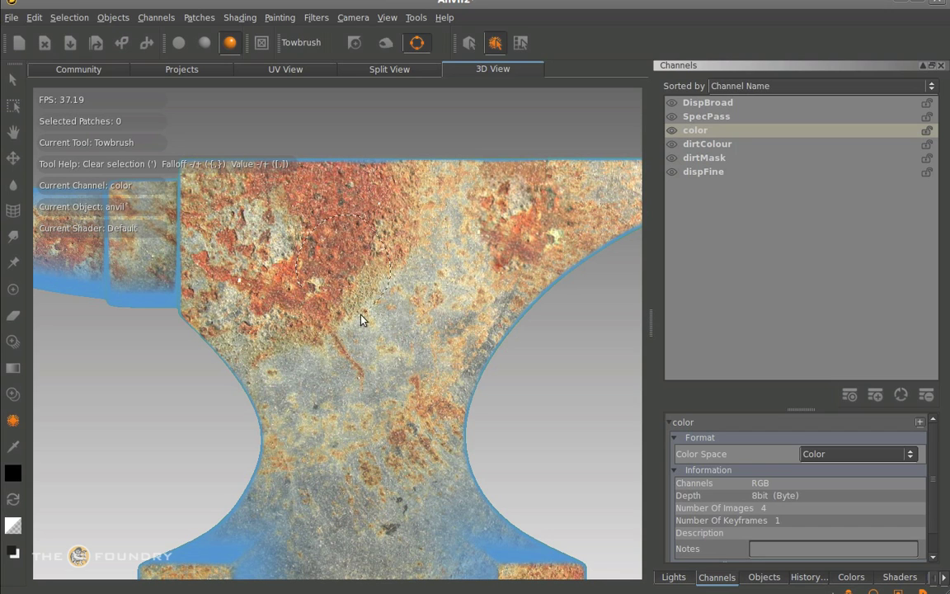
mouse_move(342, 271)
left_mouse_down()
mouse_move(515, 234)
mouse_move(424, 364)
mouse_move(411, 428)
mouse_move(422, 301)
mouse_move(430, 313)
mouse_move(338, 388)
mouse_move(519, 216)
mouse_move(479, 308)
mouse_move(519, 216)
left_mouse_up()
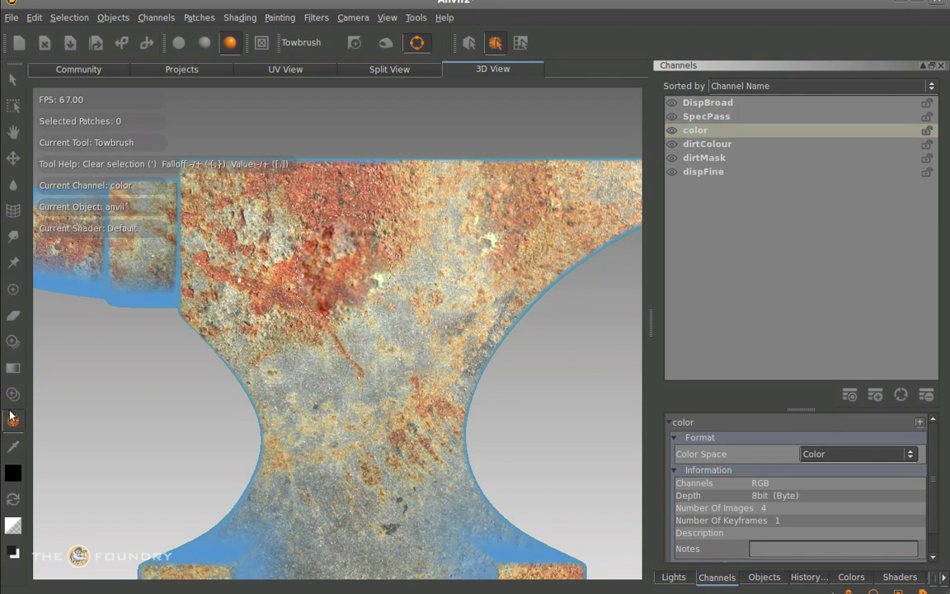
Return the Towbrush to its first mode, discard the trial patches and frame the anvil's whole side
left_click(356, 46)
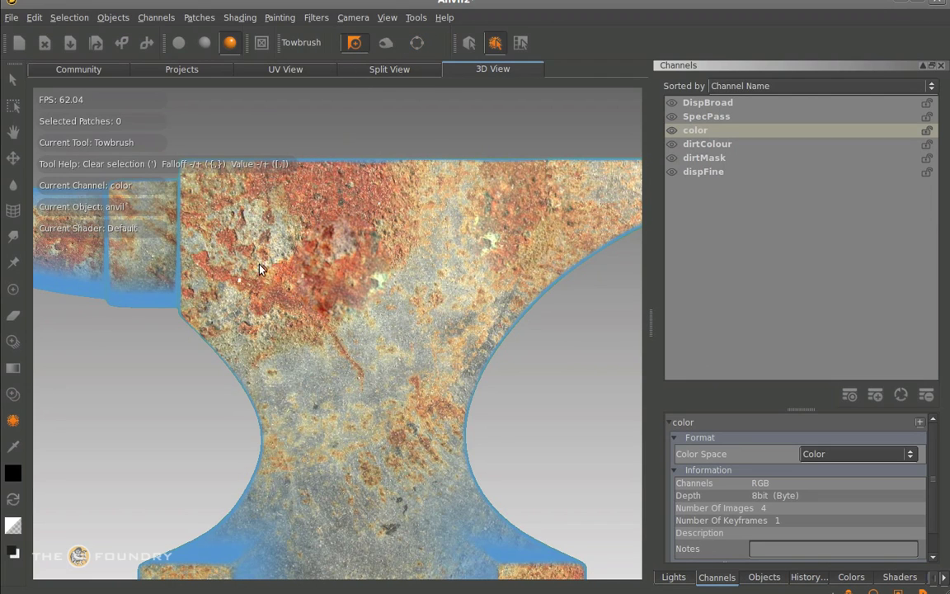
scroll(263, 268, "up", 2)
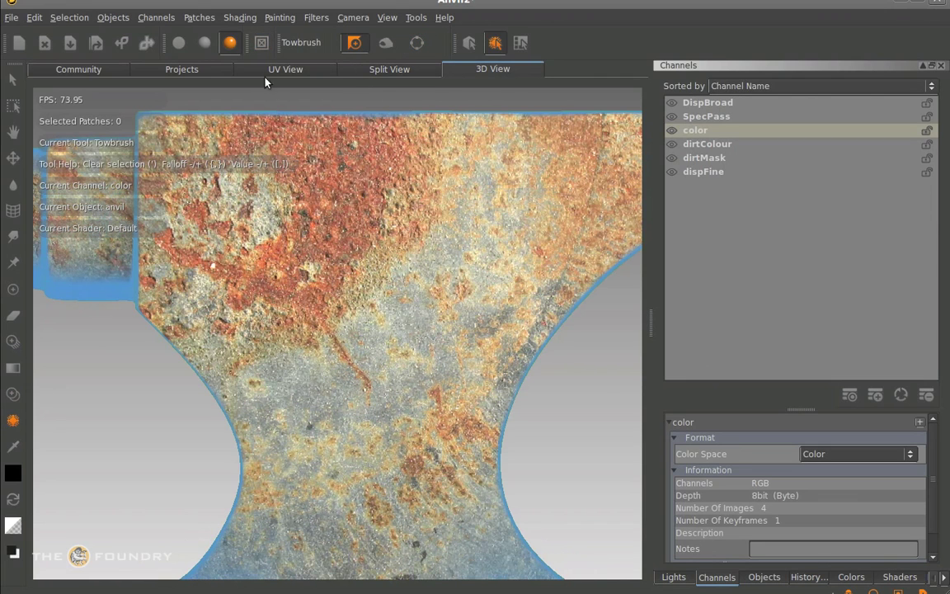
scroll(368, 316, "down", 3)
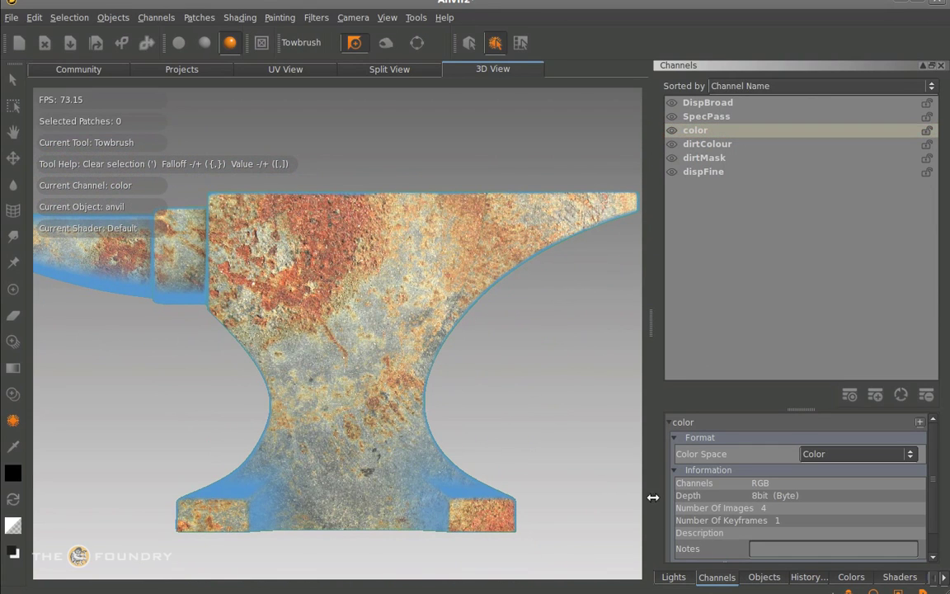
Show the Default shader's lighting and base diffuse settings
left_click(901, 577)
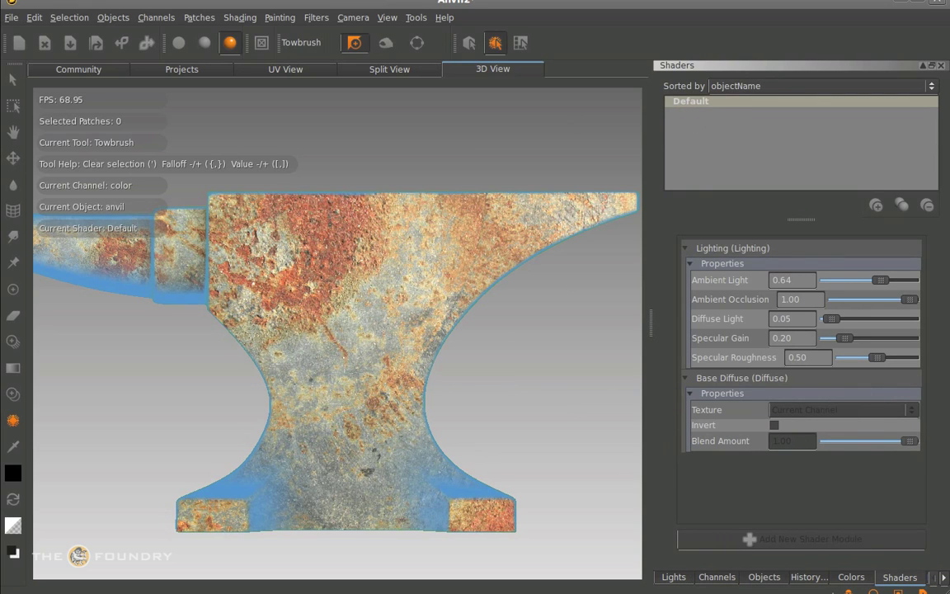
left_click(717, 576)
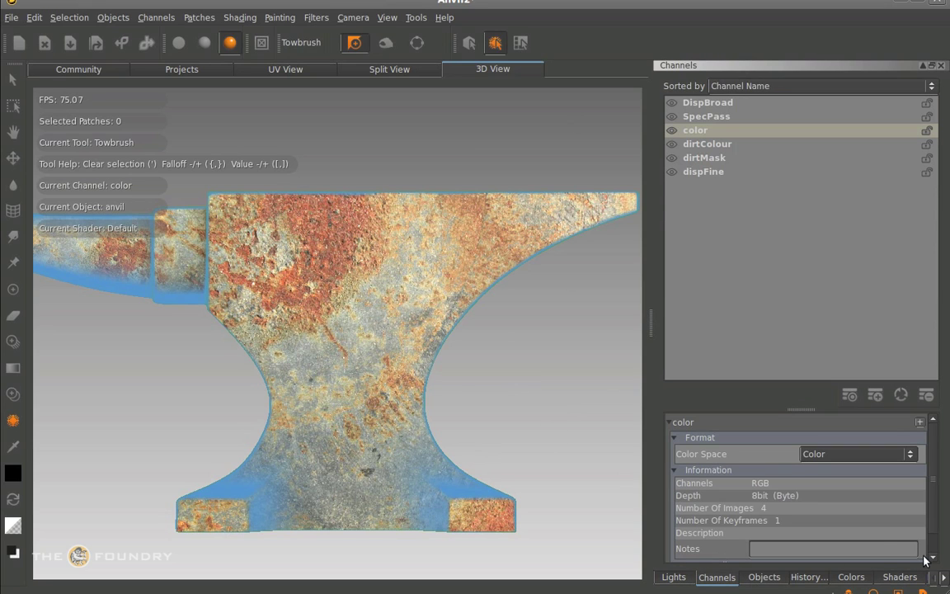
left_click(901, 576)
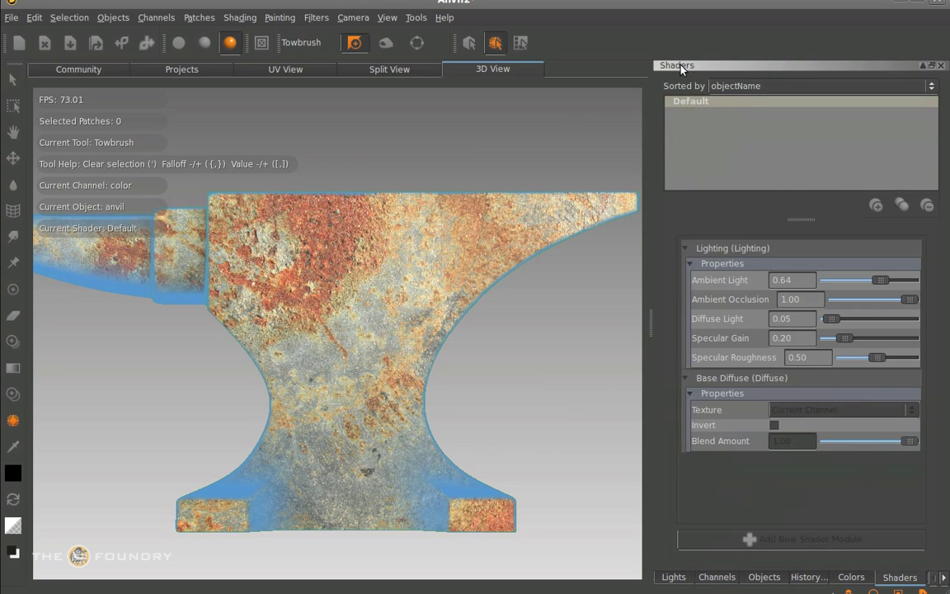